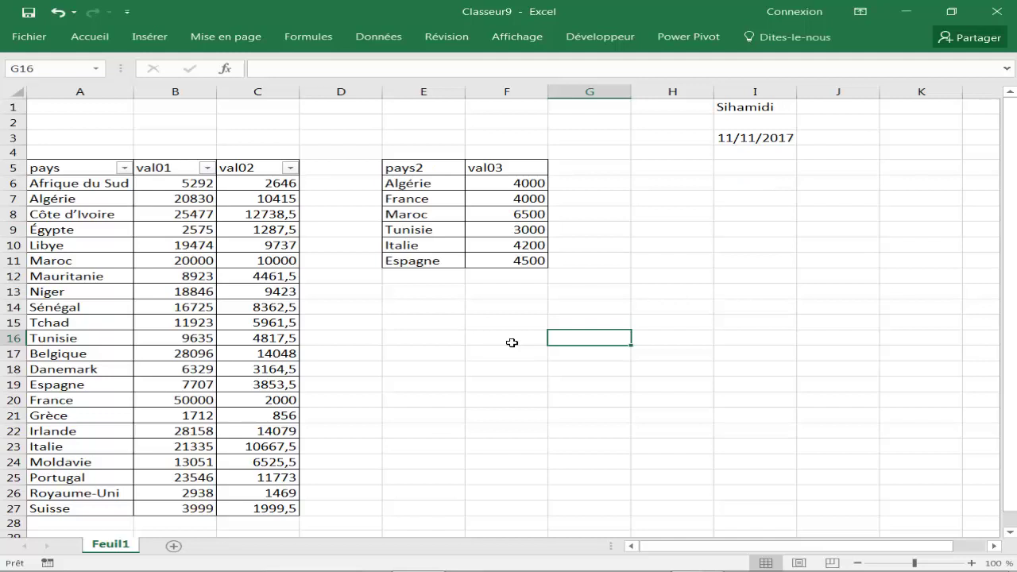
# Select the pays, val01, val02 table A5:C27 and launch Ouvrir 3D Maps from Insérer.
pyautogui.click(127, 275)
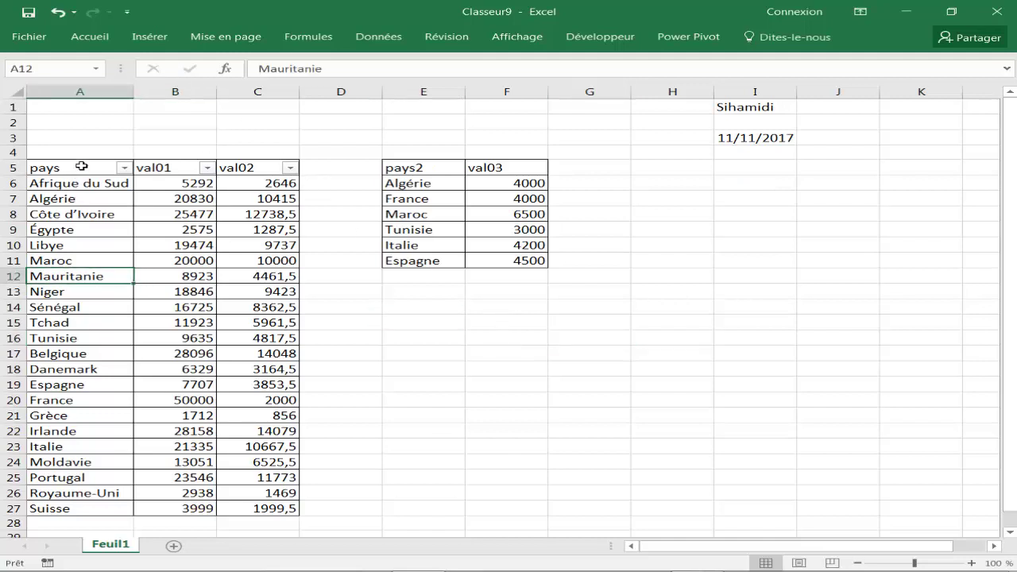
pyautogui.moveTo(77, 167); pyautogui.dragTo(259, 509)
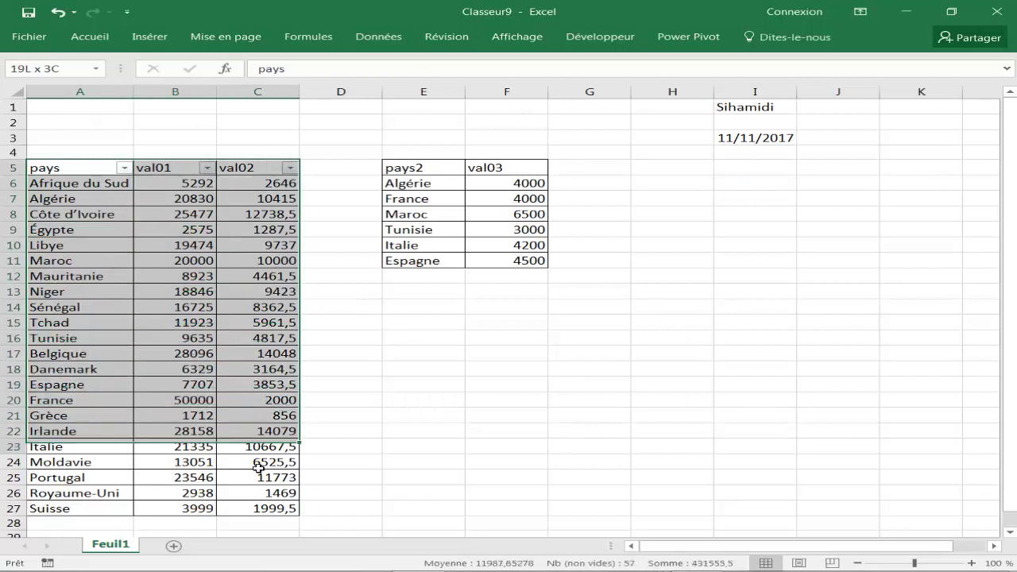
pyautogui.click(150, 37)
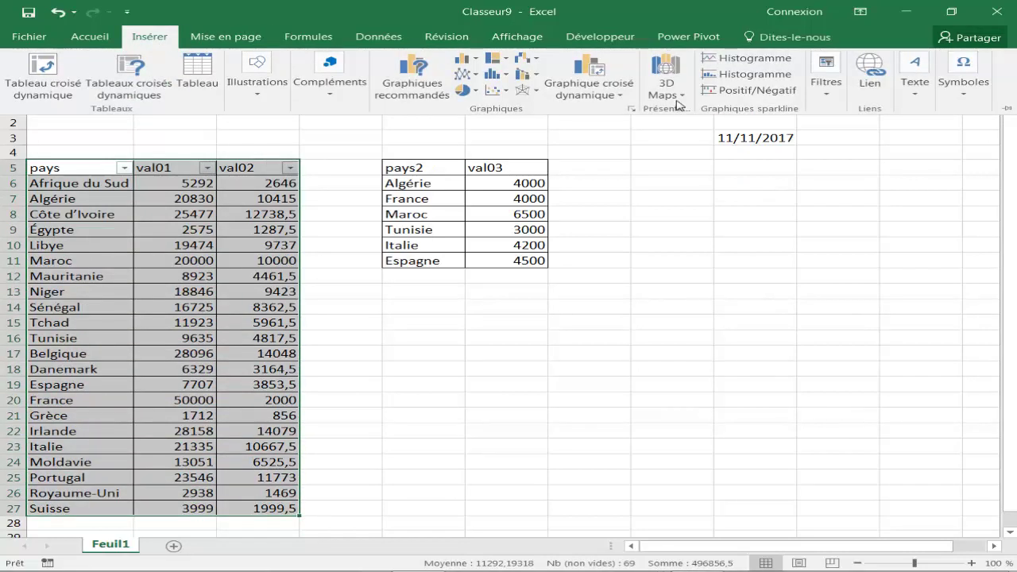
pyautogui.click(682, 102)
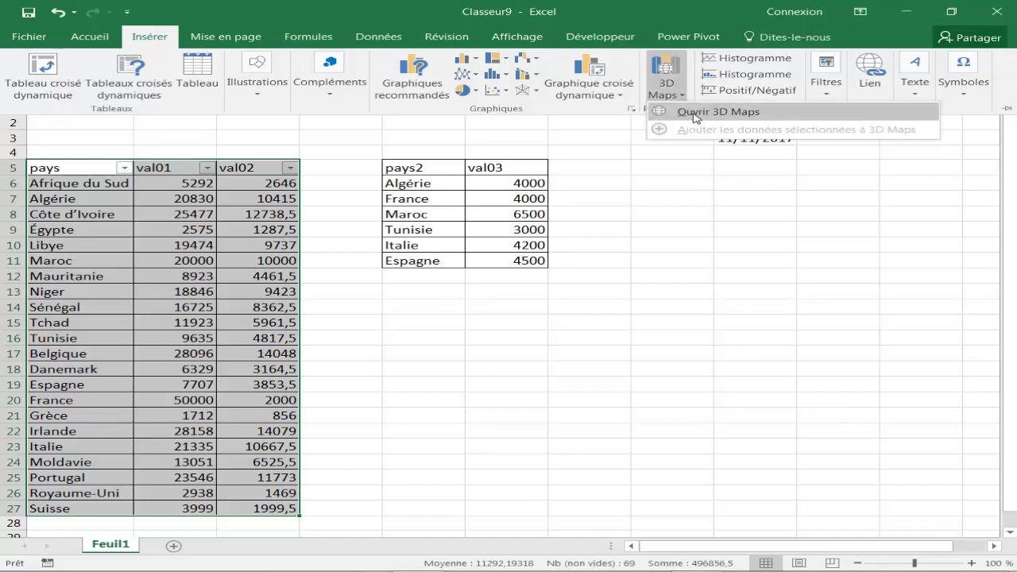
pyautogui.click(697, 112)
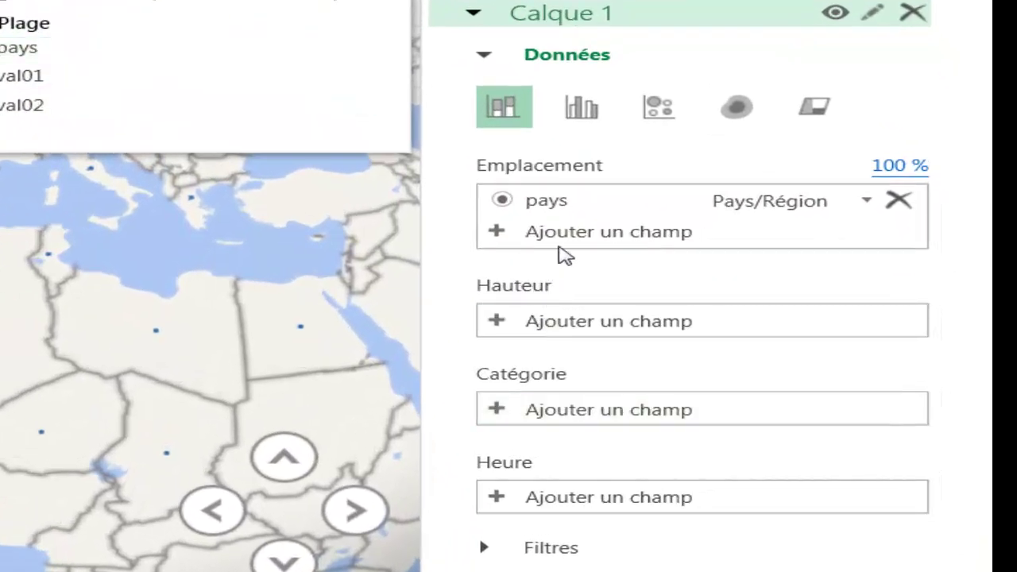
# Keep pays mapped as Pays/Région and use val01 as the column Hauteur.
pyautogui.click(864, 200)
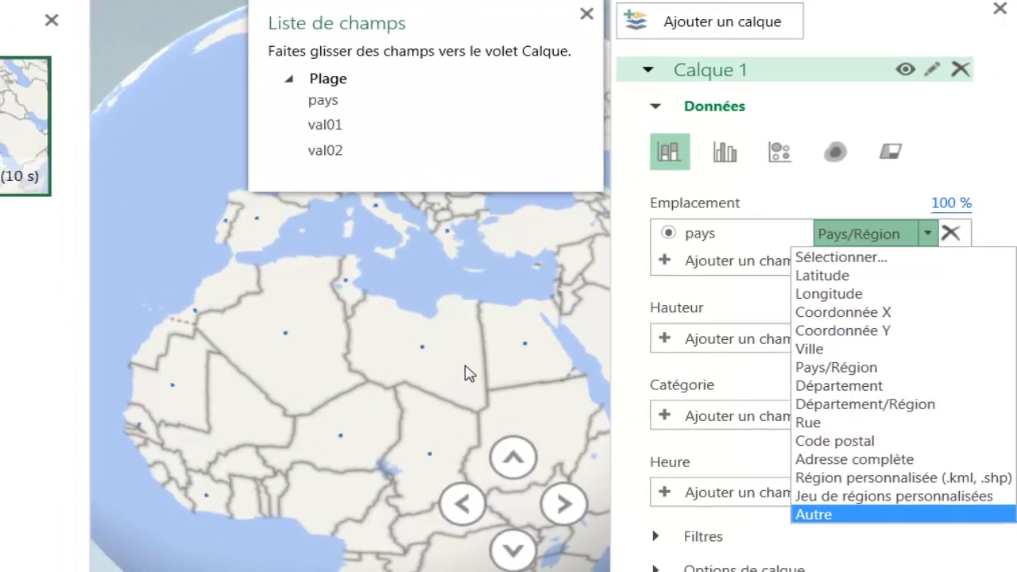
pyautogui.click(704, 276)
pyautogui.click(719, 265)
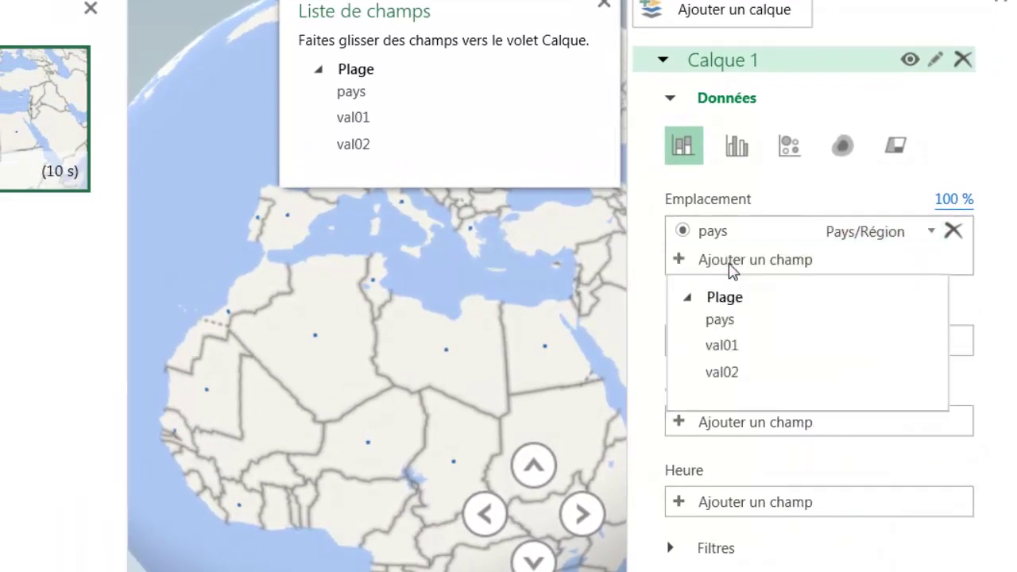
pyautogui.click(723, 322)
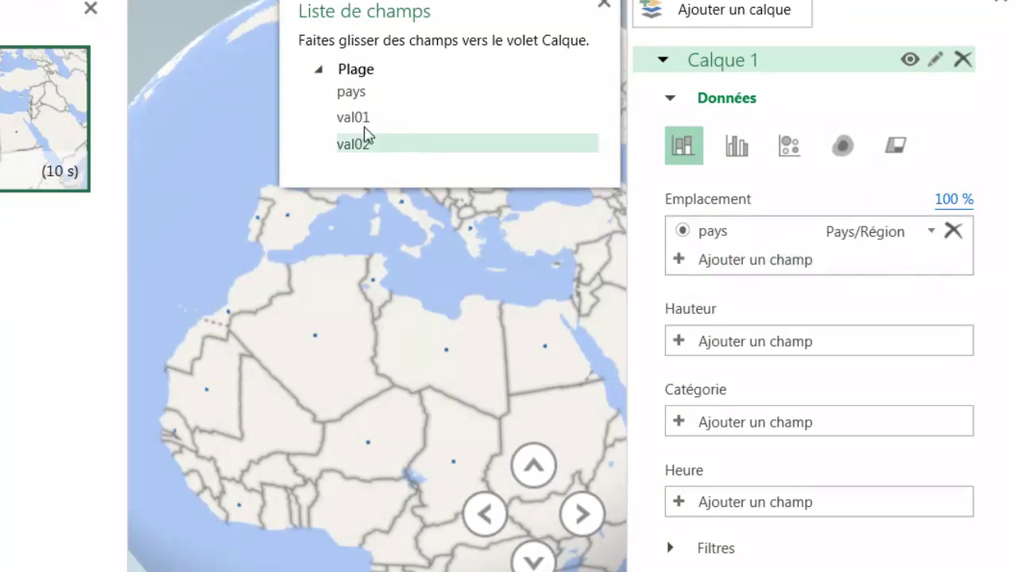
pyautogui.moveTo(382, 122)
pyautogui.mouseDown()
pyautogui.moveTo(700, 342)
pyautogui.moveTo(648, 349)
pyautogui.mouseUp()
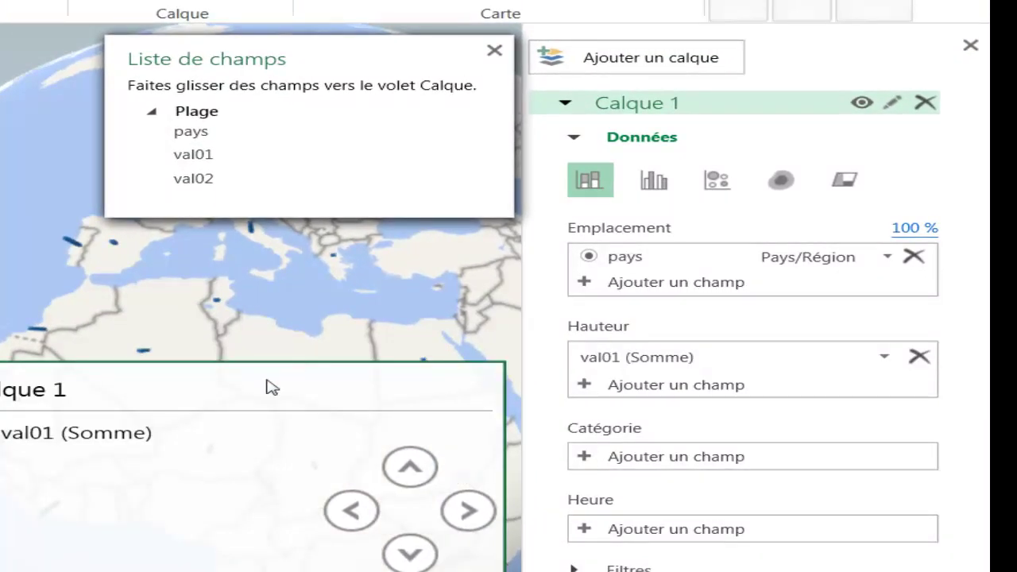
pyautogui.click(494, 50)
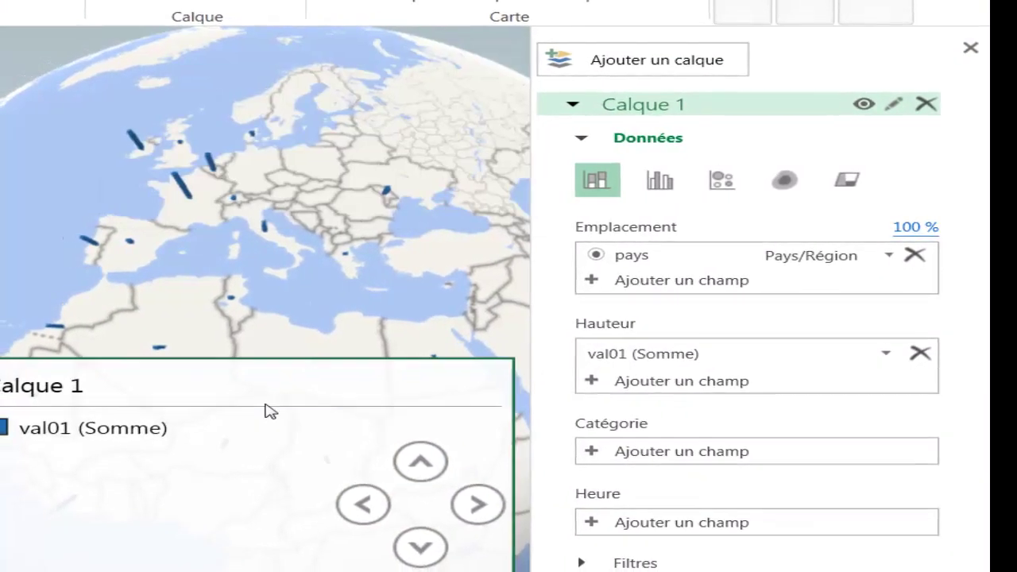
# Delete the layer legend and rotate and zoom the globe to North Africa.
pyautogui.rightClick(271, 408)
pyautogui.click(359, 546)
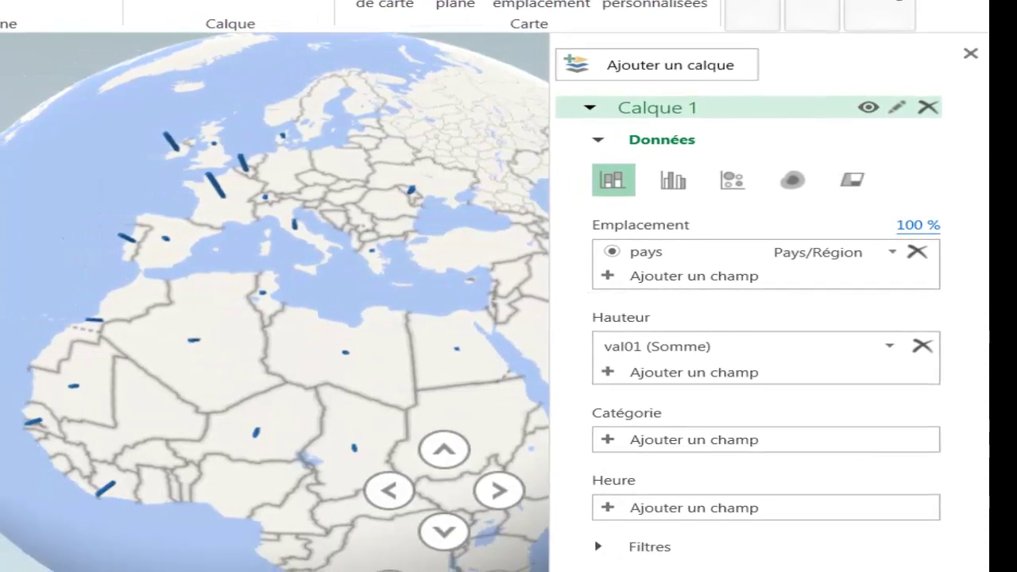
pyautogui.moveTo(334, 334); pyautogui.dragTo(125, 330)
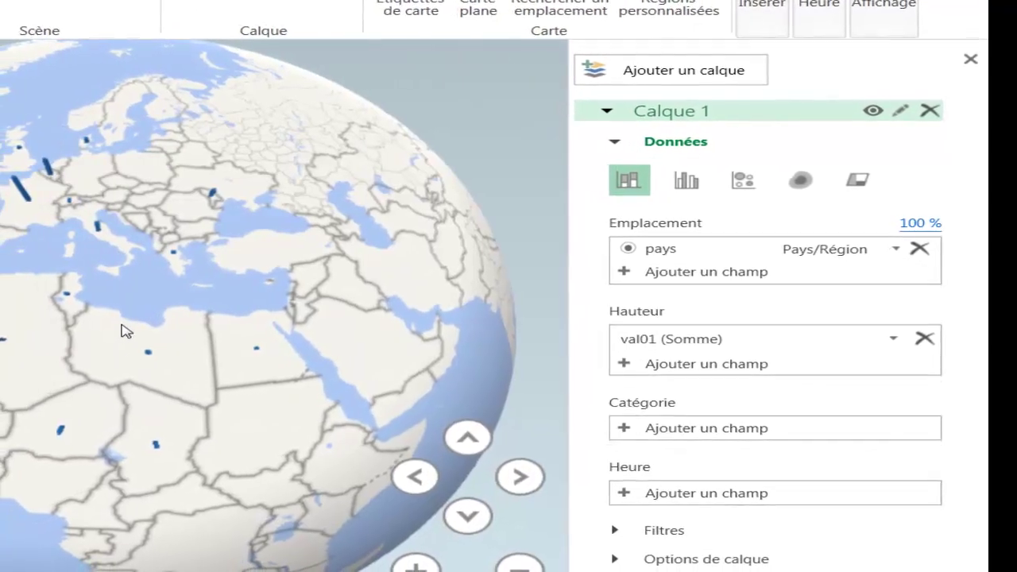
pyautogui.scroll(5, 215, 310)
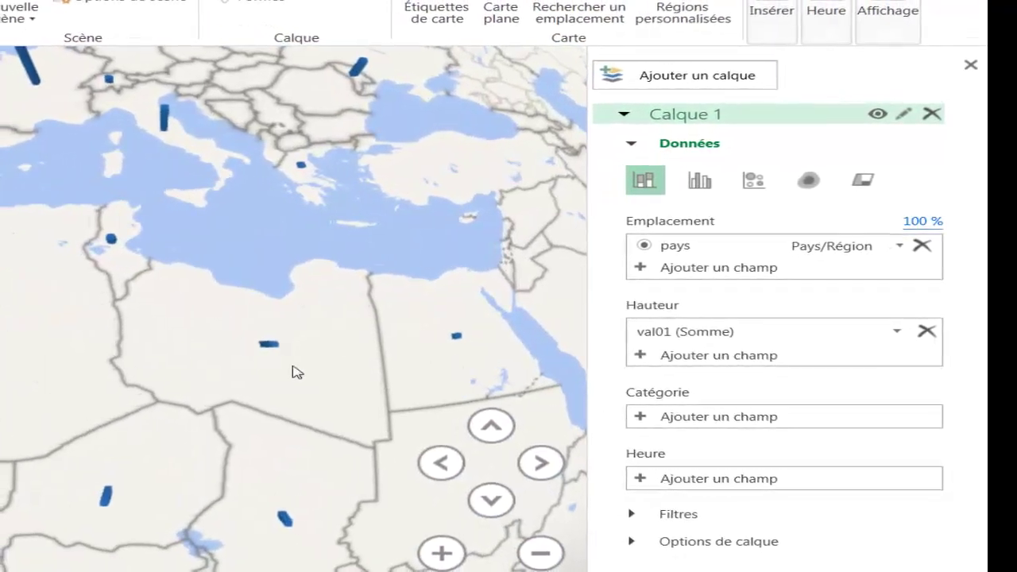
pyautogui.moveTo(296, 372); pyautogui.dragTo(387, 361)
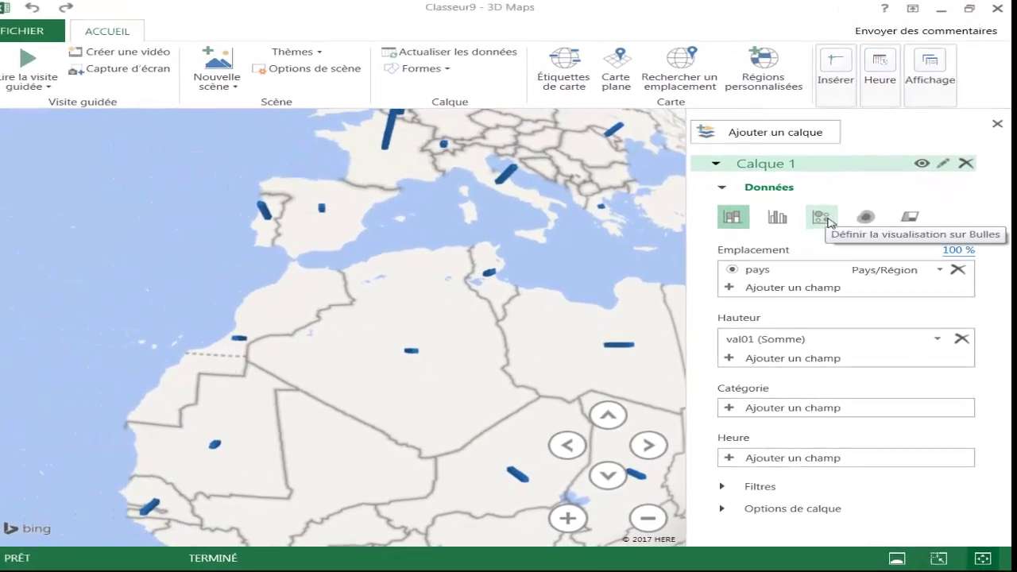
# Switch Calque 1 from columns to bubbles, then to Région shading by val01.
pyautogui.click(826, 226)
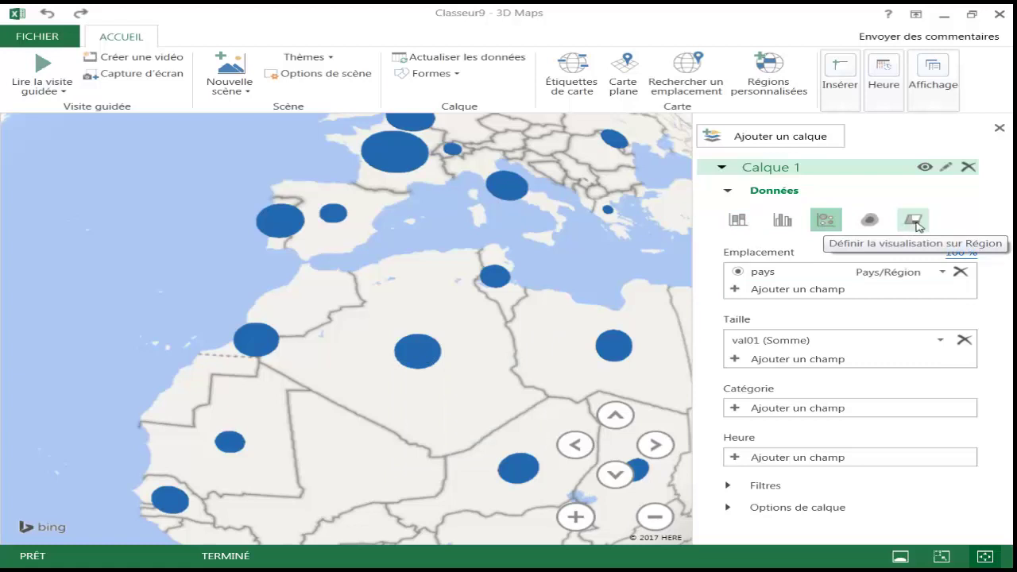
pyautogui.click(914, 220)
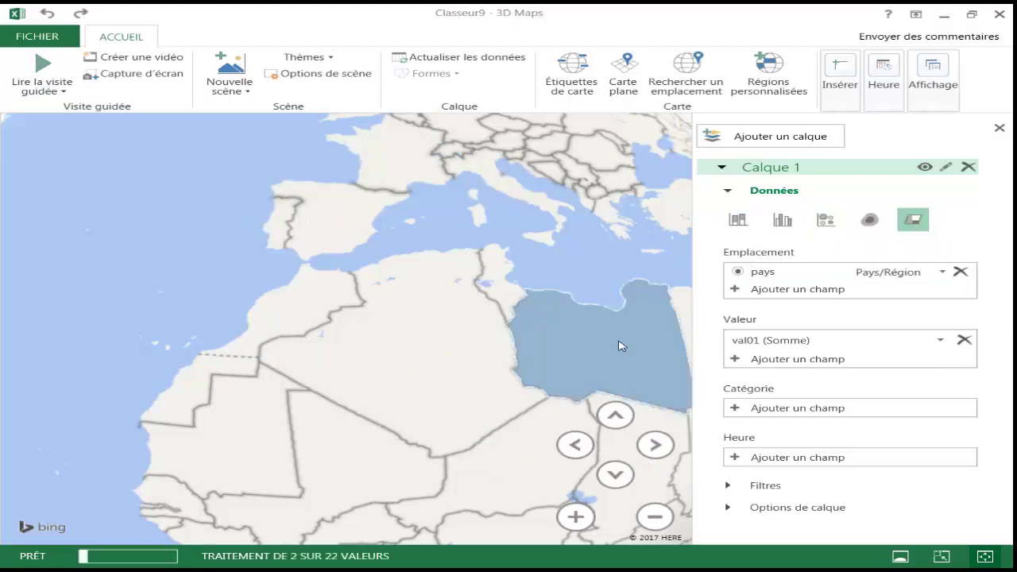
pyautogui.moveTo(517, 355)
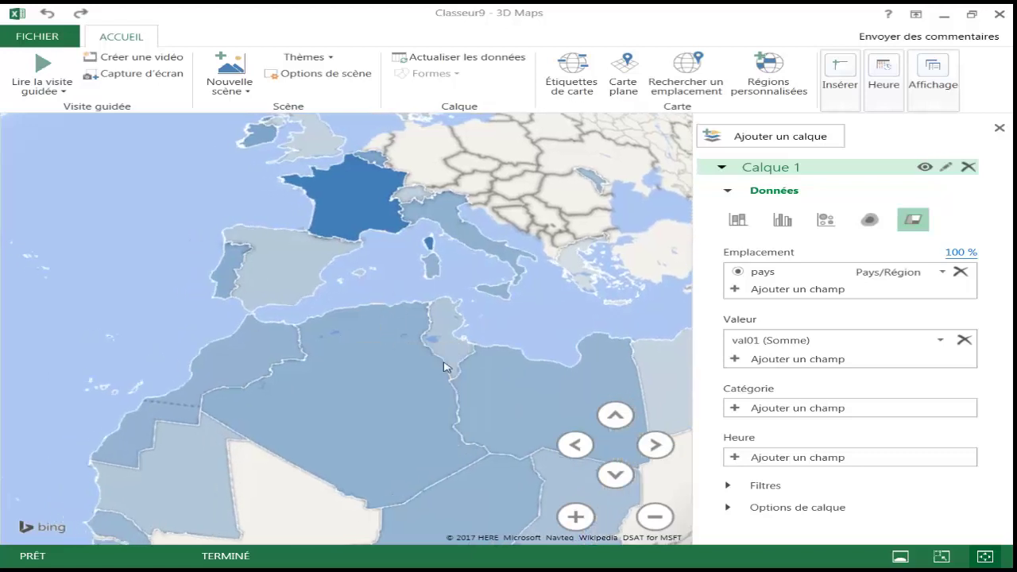
pyautogui.moveTo(425, 373)
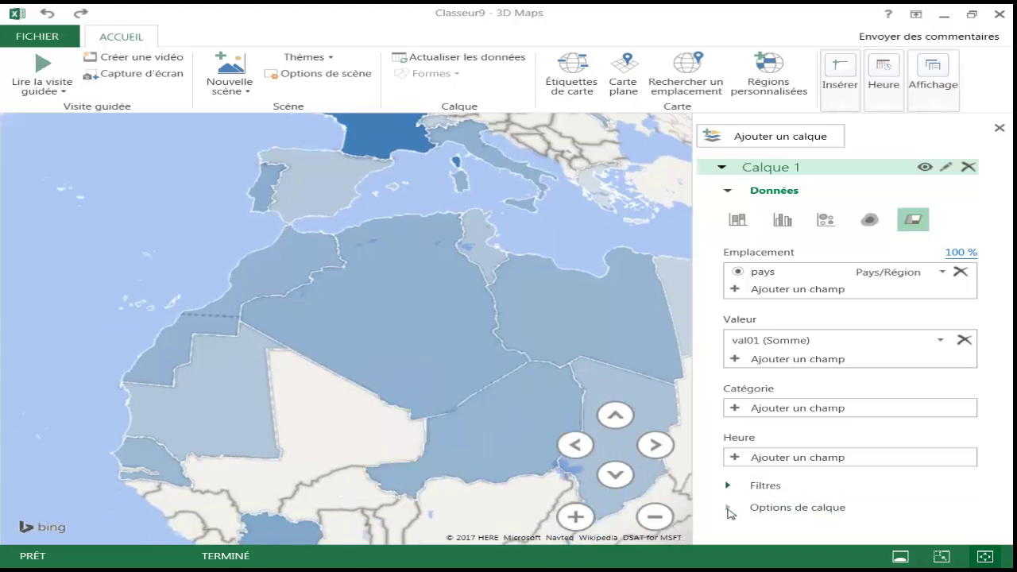
# Set the layer colour to red in Options de calque.
pyautogui.click(728, 508)
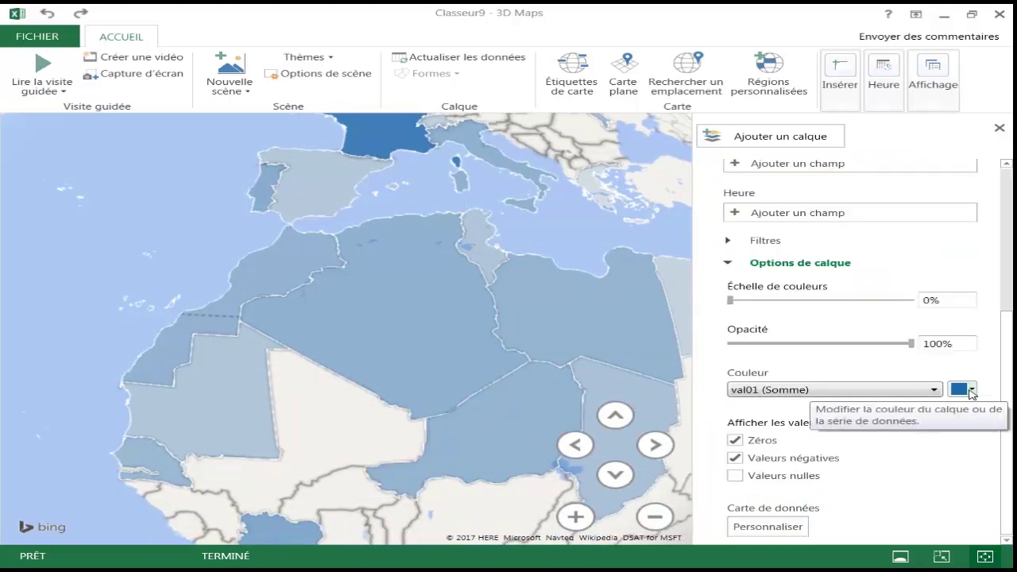
pyautogui.click(973, 390)
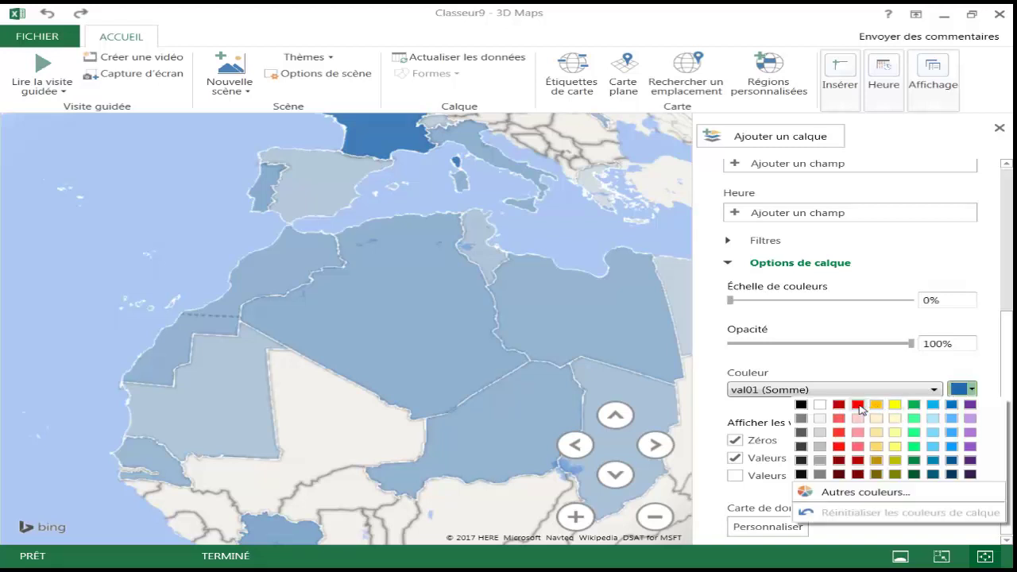
pyautogui.click(858, 405)
pyautogui.moveTo(485, 340); pyautogui.dragTo(397, 445)
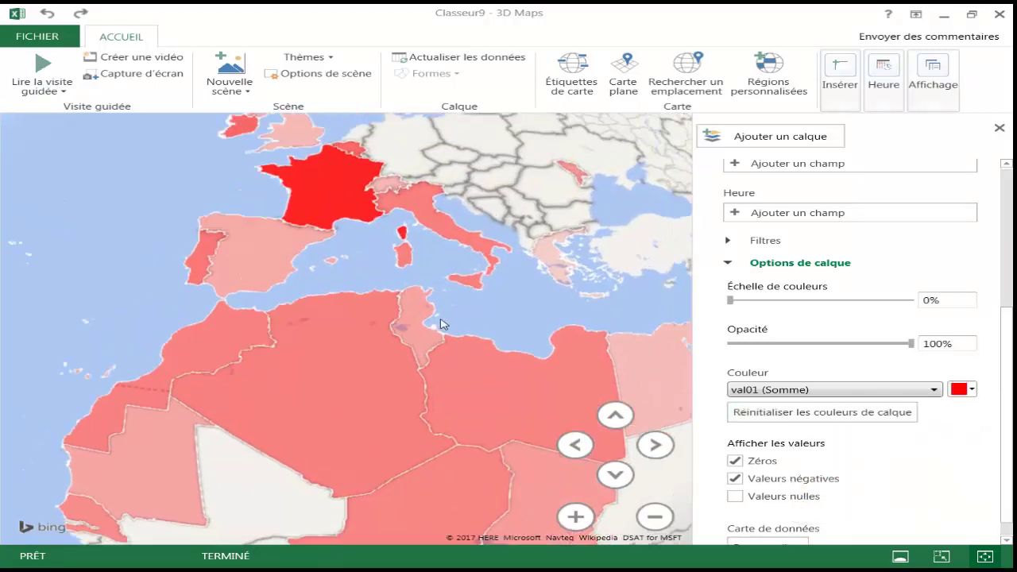
# Hide the layer pane and switch to Carte plane, panning the flat map east.
pyautogui.click(1000, 128)
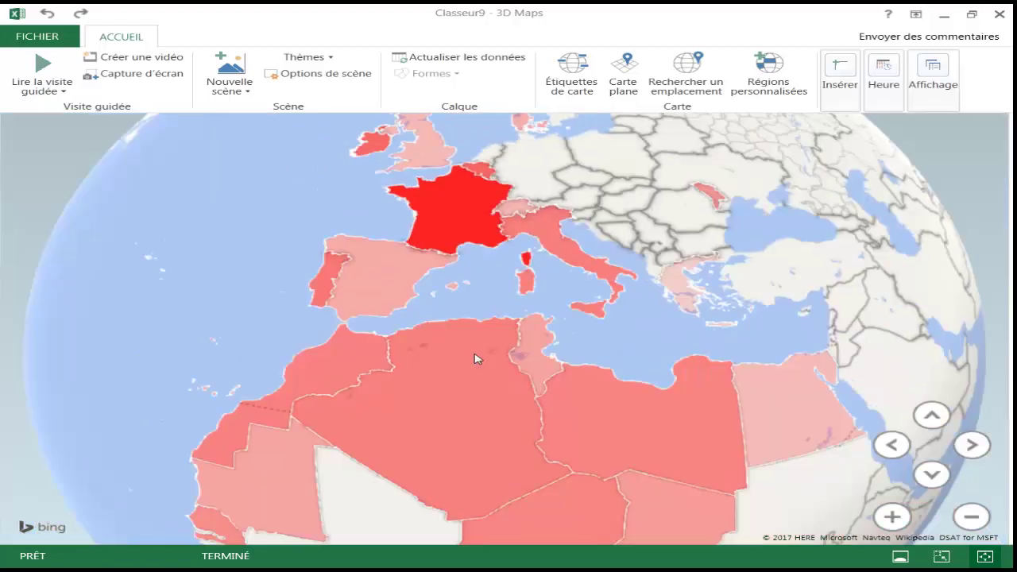
pyautogui.moveTo(511, 284)
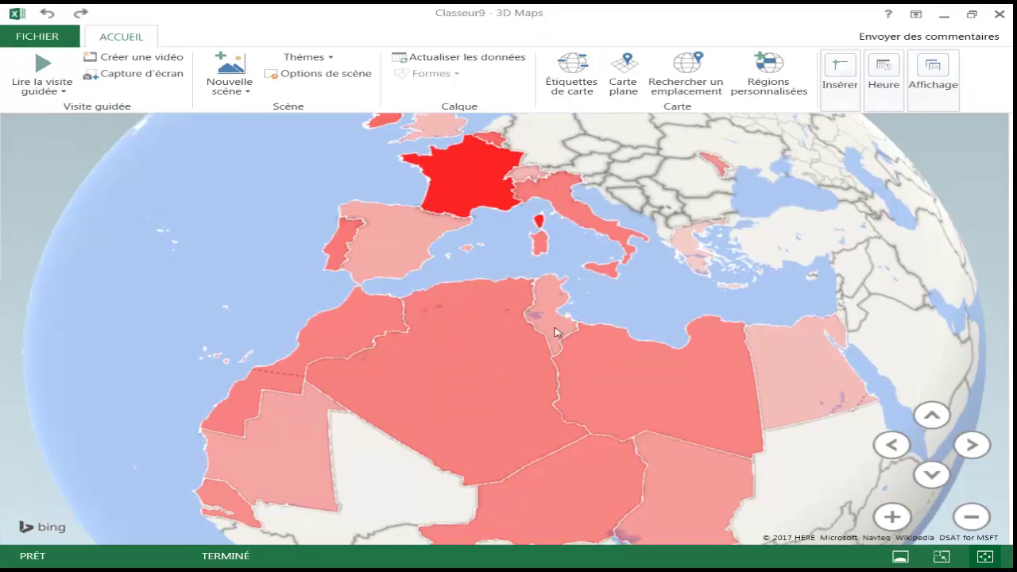
pyautogui.click(621, 92)
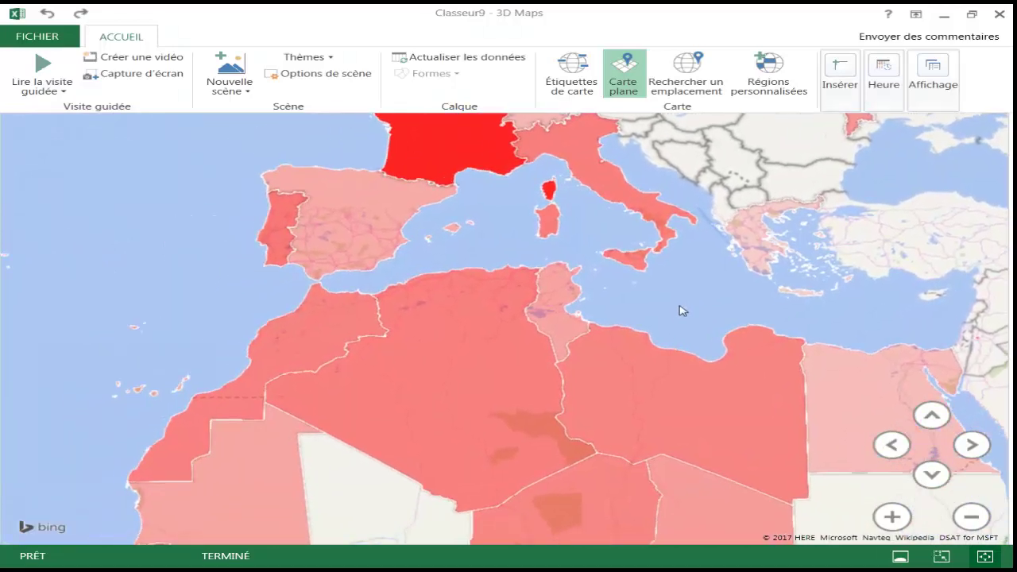
pyautogui.scroll(-3, 681, 311)
pyautogui.moveTo(681, 311); pyautogui.dragTo(530, 319)
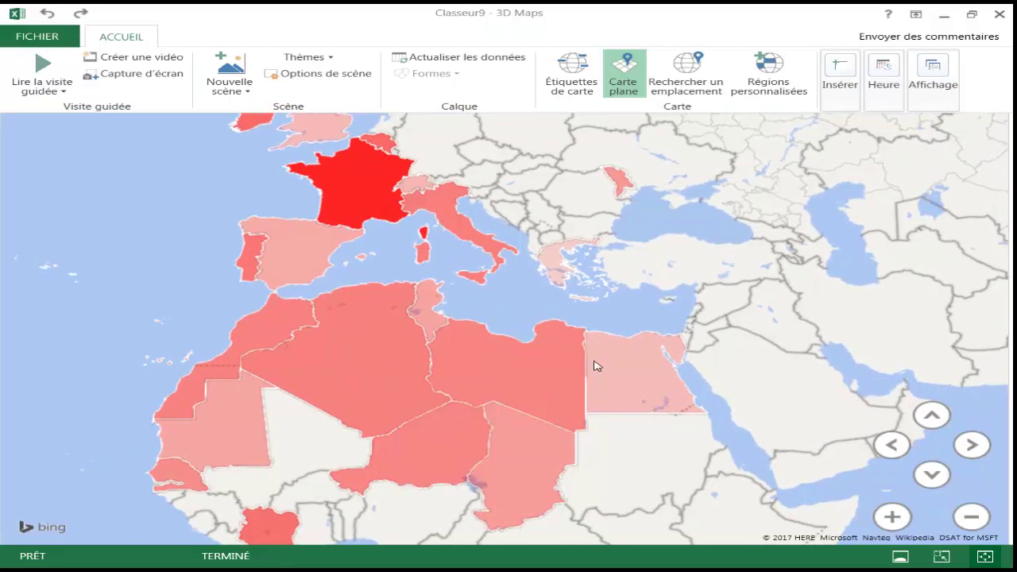
pyautogui.moveTo(598, 366)
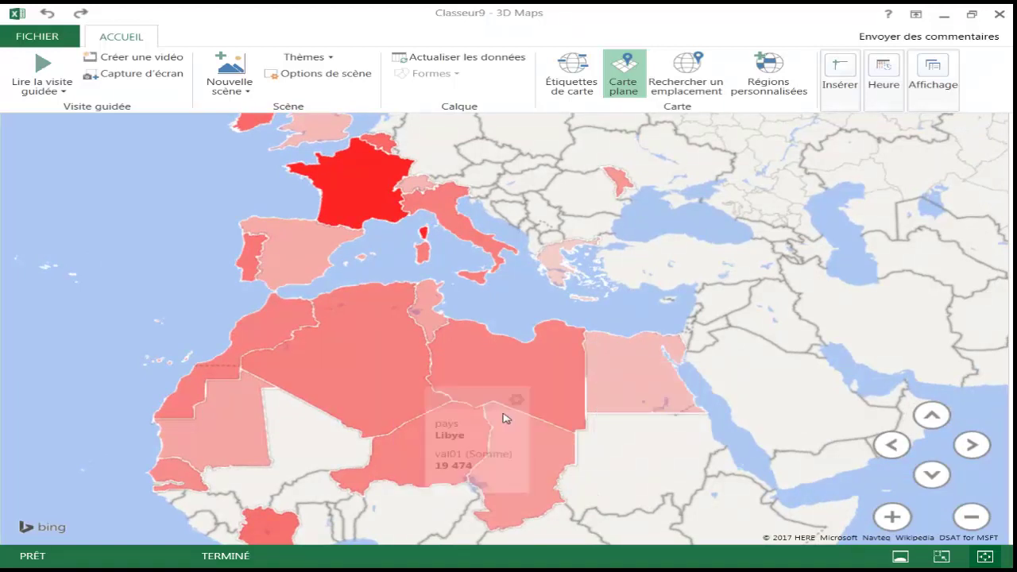
pyautogui.moveTo(442, 374); pyautogui.dragTo(461, 359)
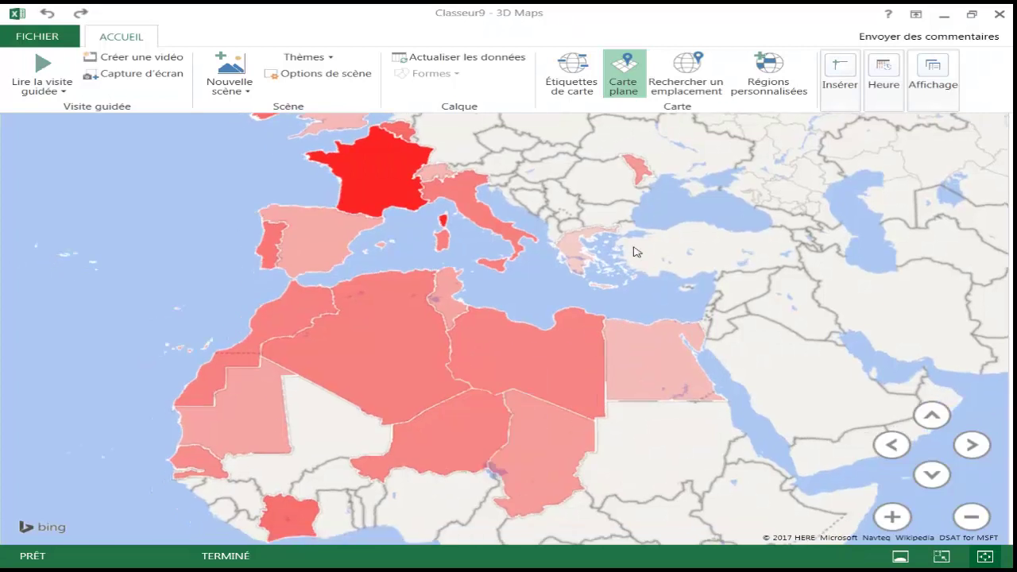
# Reopen the layer settings and set colour scale to 17% and opacity to 54%.
pyautogui.click(928, 89)
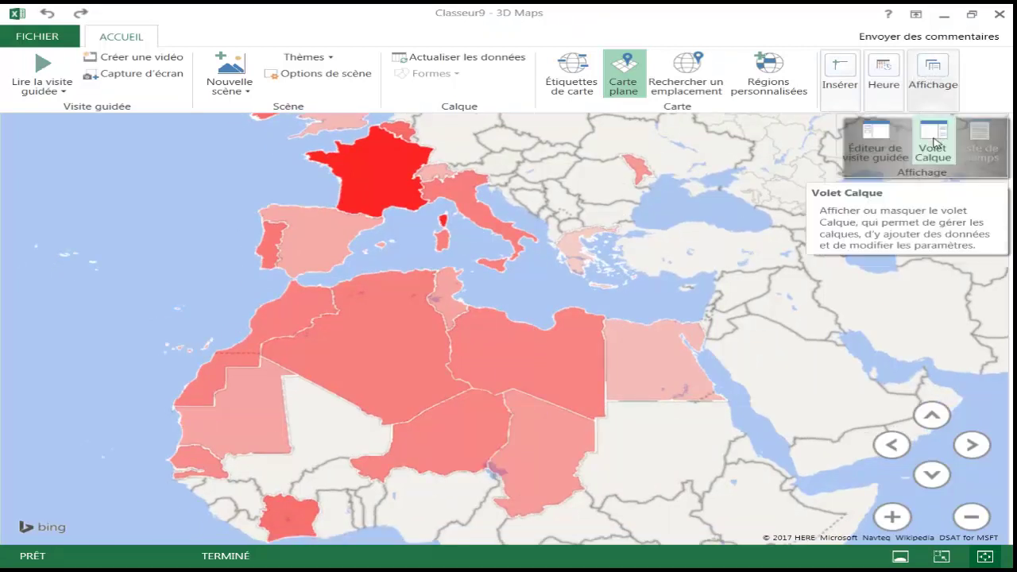
pyautogui.click(934, 143)
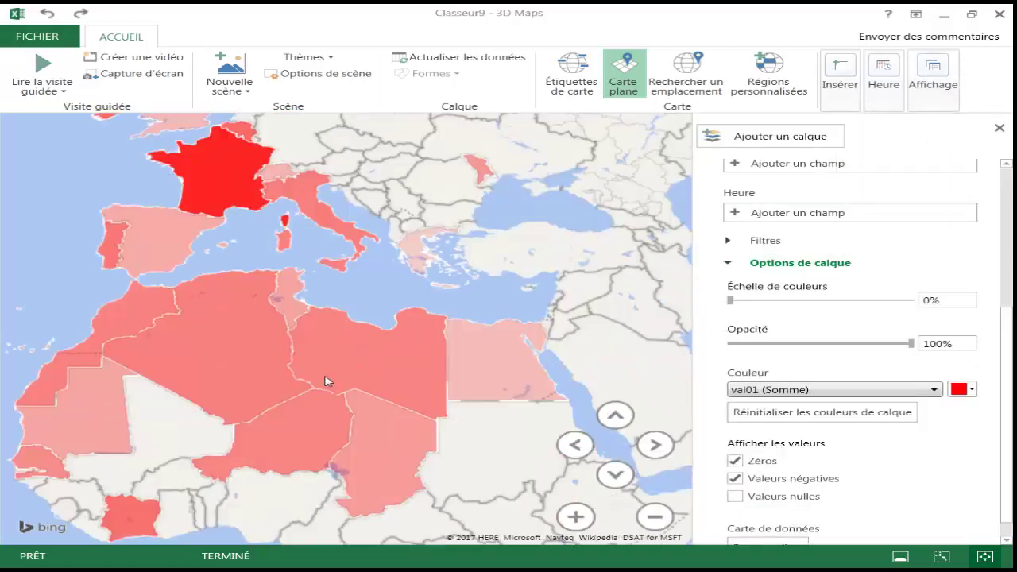
pyautogui.moveTo(365, 382)
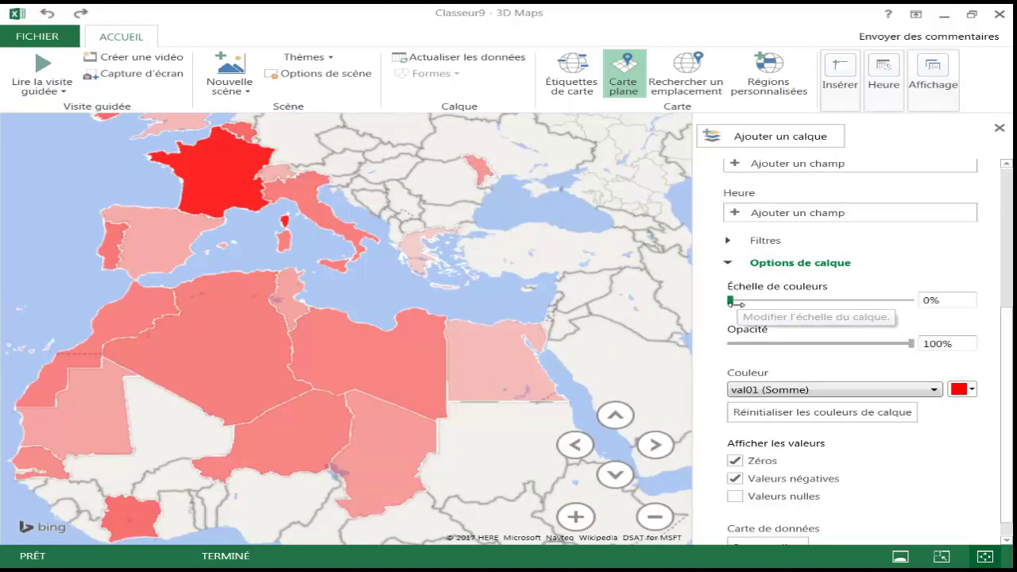
pyautogui.moveTo(731, 301); pyautogui.dragTo(768, 304)
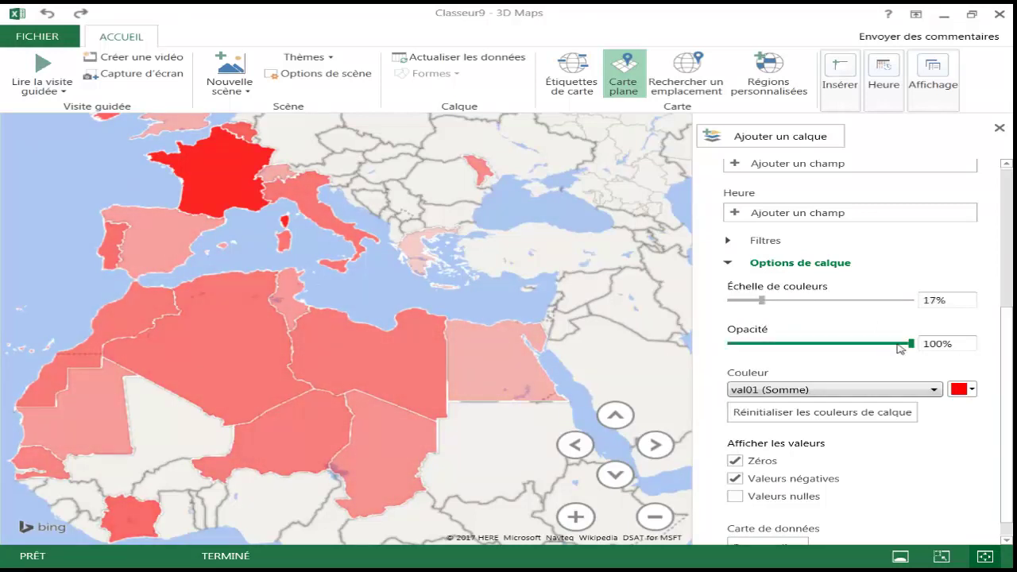
pyautogui.moveTo(912, 344)
pyautogui.mouseDown()
pyautogui.moveTo(773, 344)
pyautogui.moveTo(826, 342)
pyautogui.mouseUp()
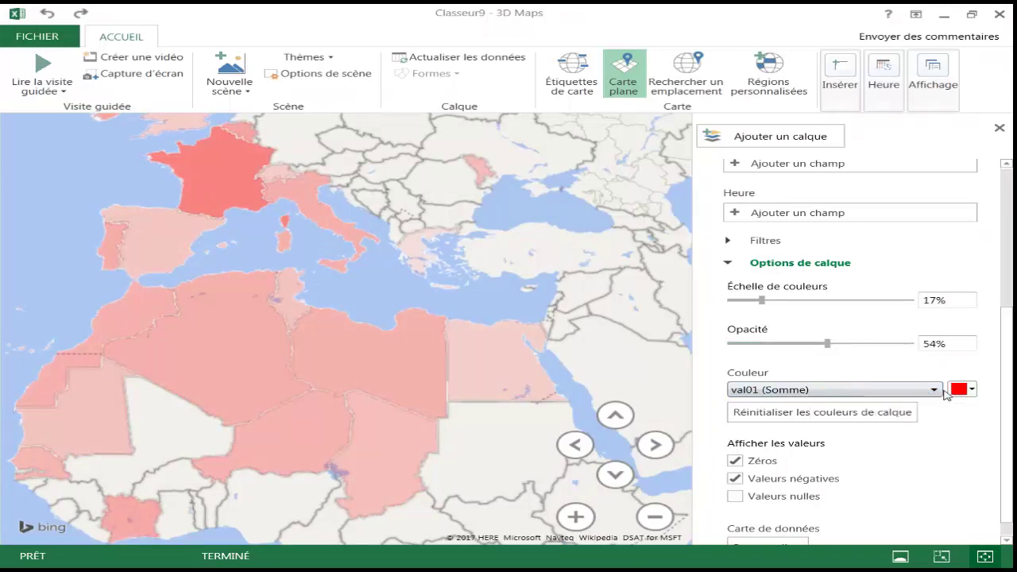
pyautogui.click(934, 389)
pyautogui.click(835, 402)
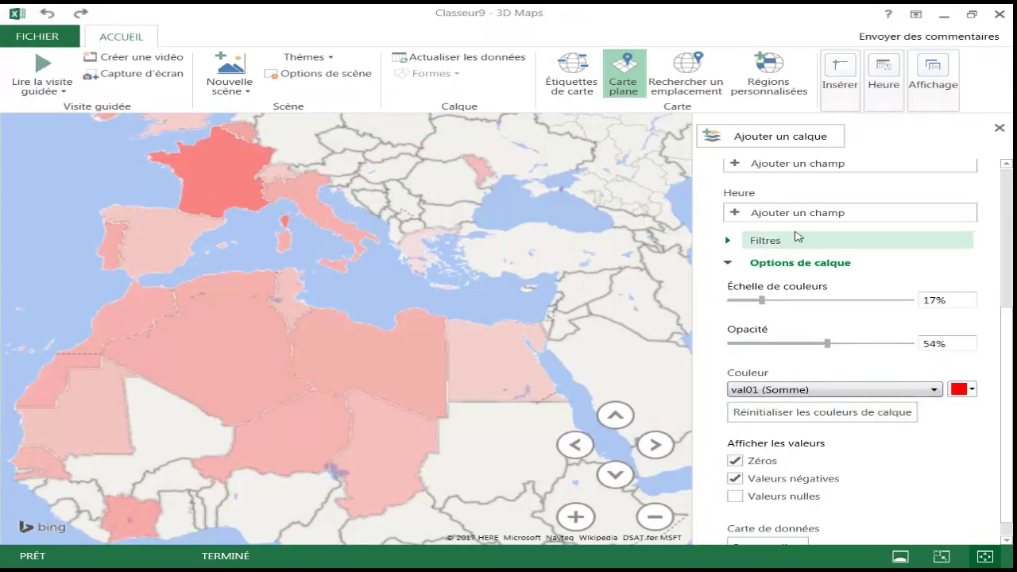
pyautogui.moveTo(1001, 327); pyautogui.dragTo(1012, 219)
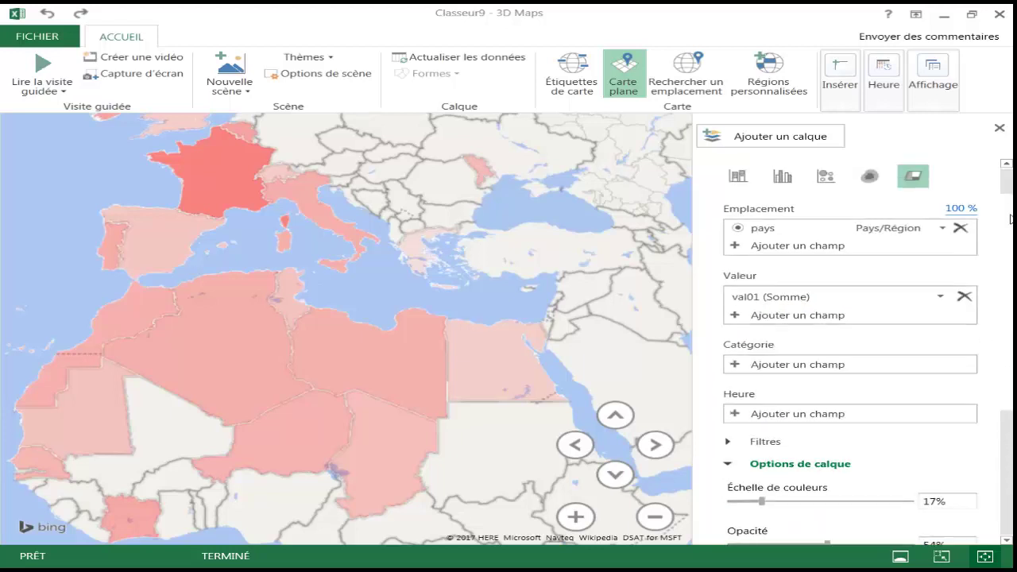
# Add val02 to Catégorie and remove val01 (Somme) from Valeur.
pyautogui.click(766, 365)
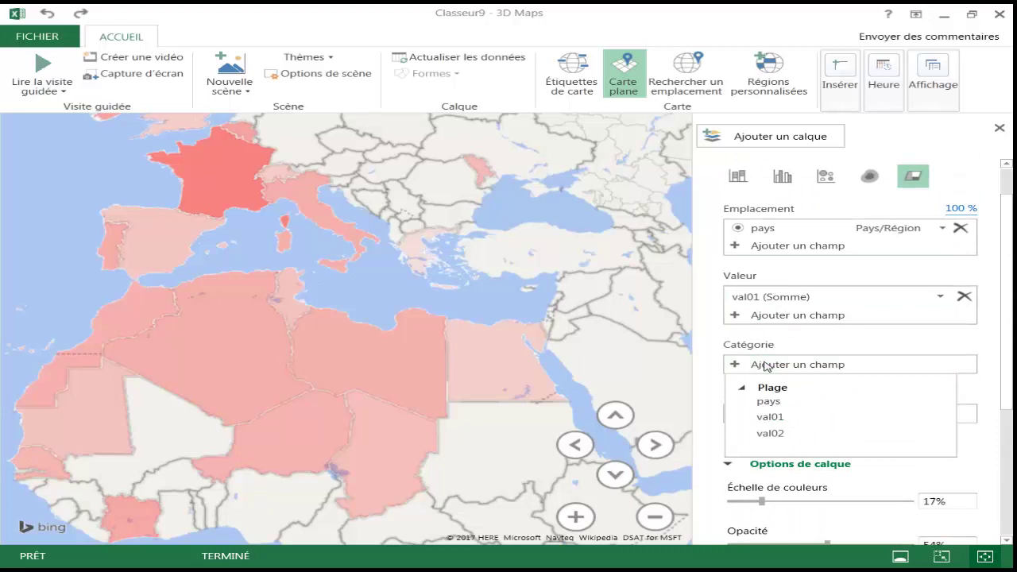
pyautogui.click(771, 433)
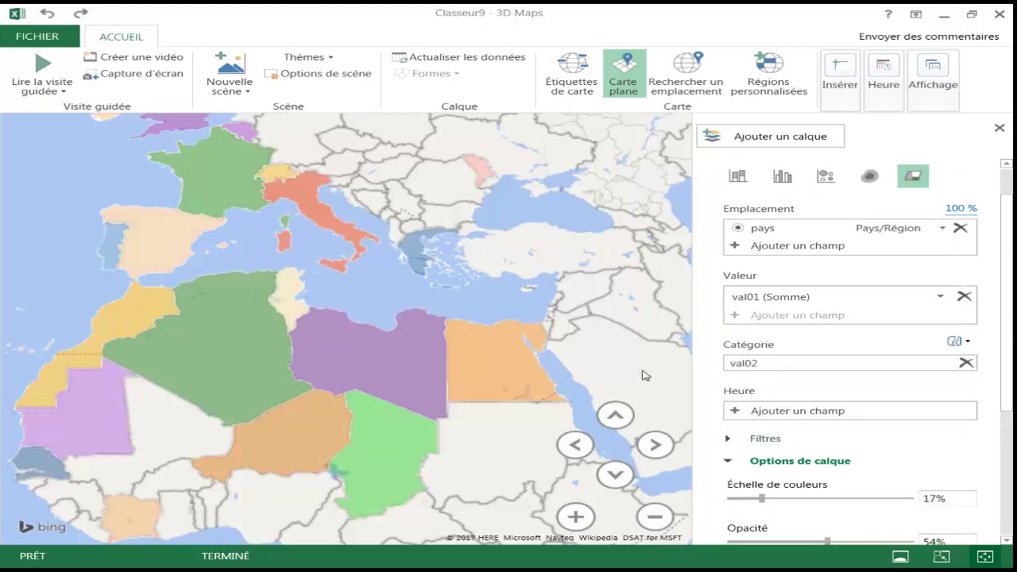
pyautogui.click(968, 302)
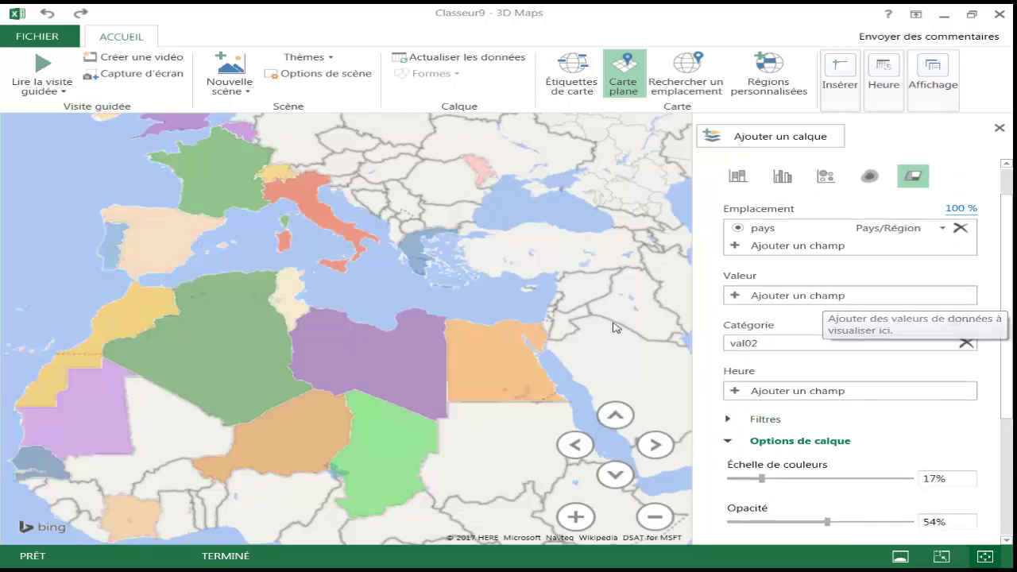
pyautogui.moveTo(401, 369); pyautogui.dragTo(484, 363)
pyautogui.scroll(-2, 484, 363)
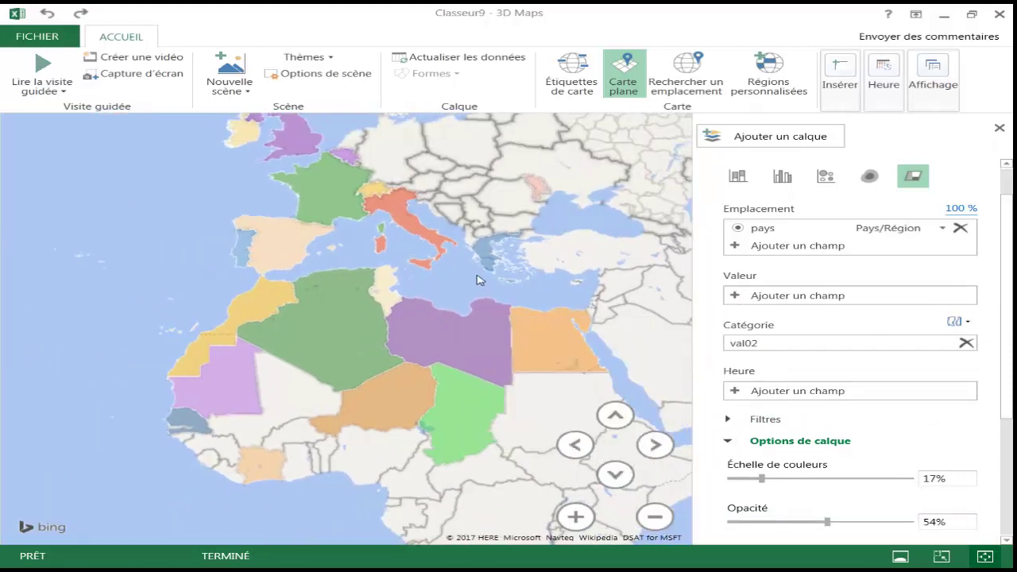
pyautogui.scroll(-2, 1006, 401)
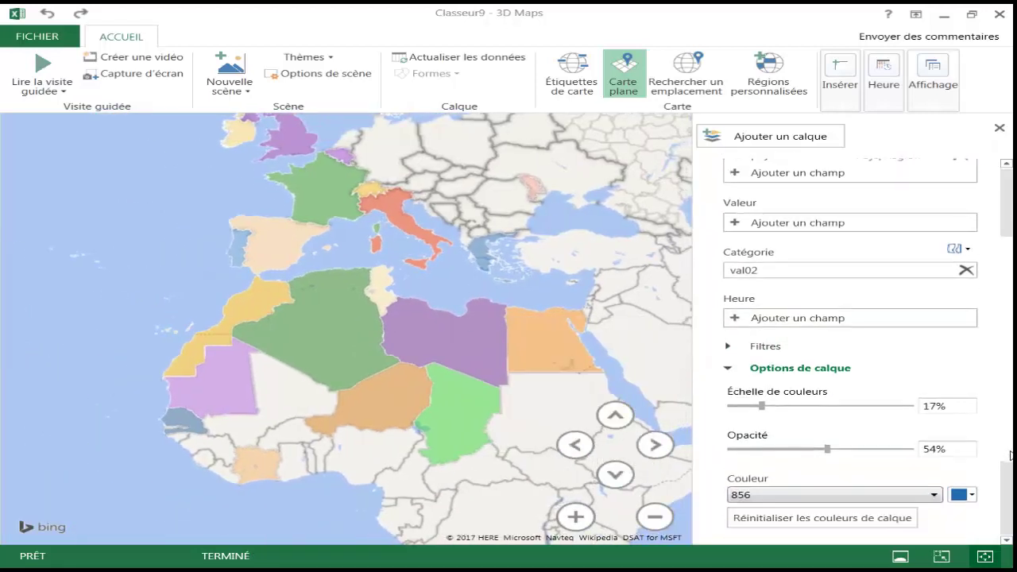
pyautogui.scroll(-1, 1006, 445)
pyautogui.scroll(-2, 1007, 492)
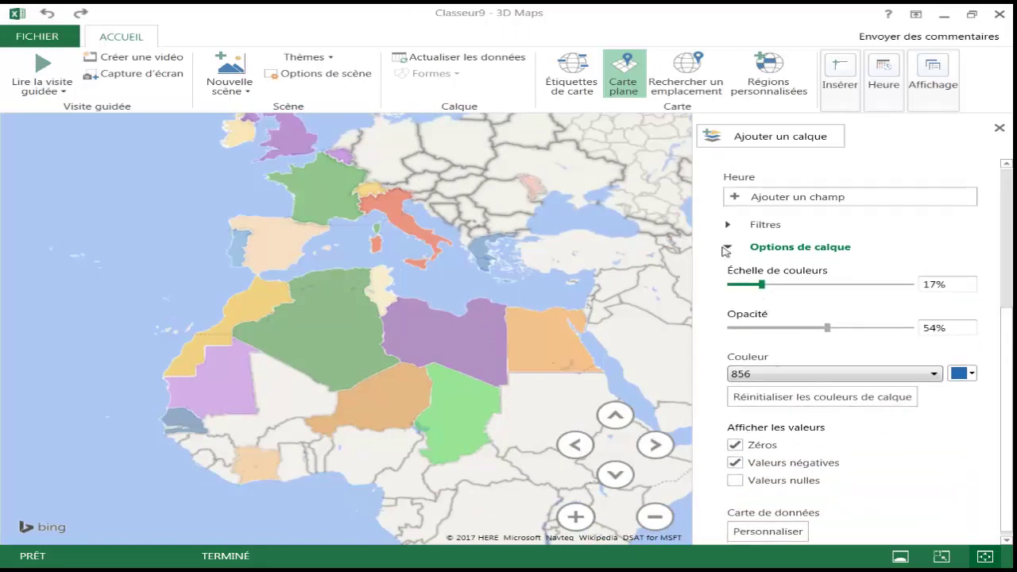
pyautogui.scroll(1, 1009, 356)
pyautogui.scroll(1, 1009, 357)
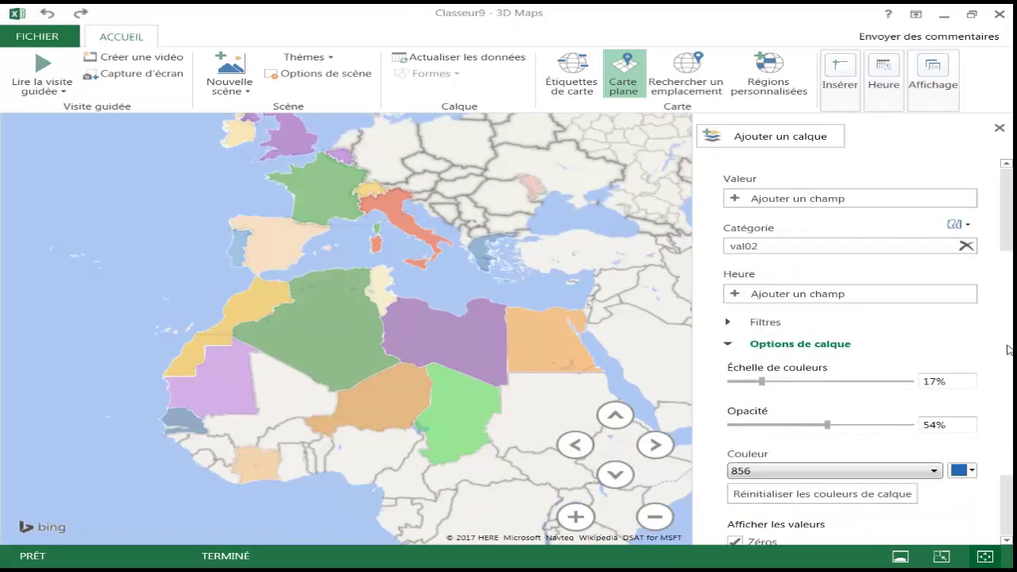
pyautogui.scroll(-3, 1009, 357)
# Colour the 14 079 category (Ireland) red.
pyautogui.click(896, 371)
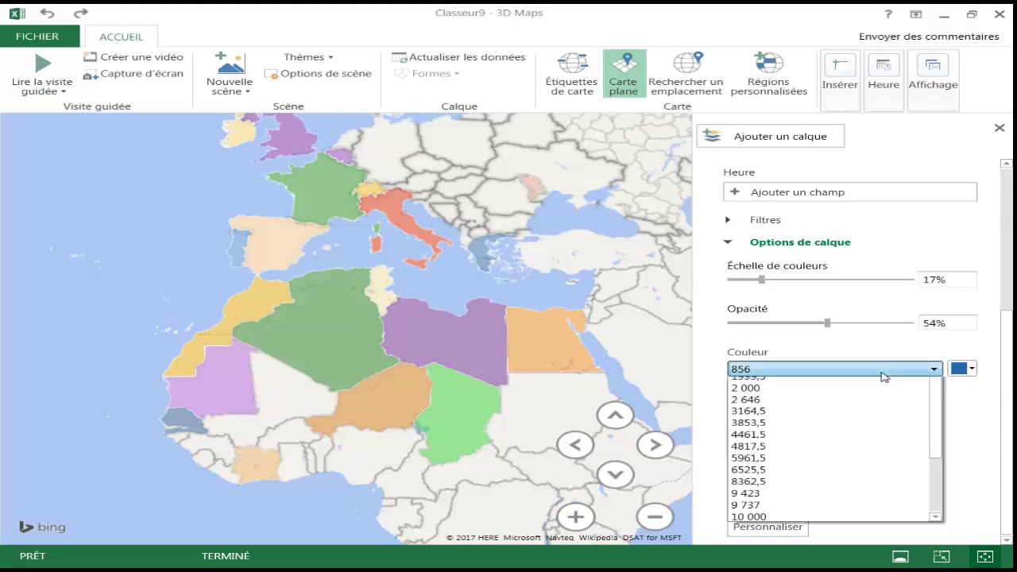
pyautogui.scroll(-2, 941, 540)
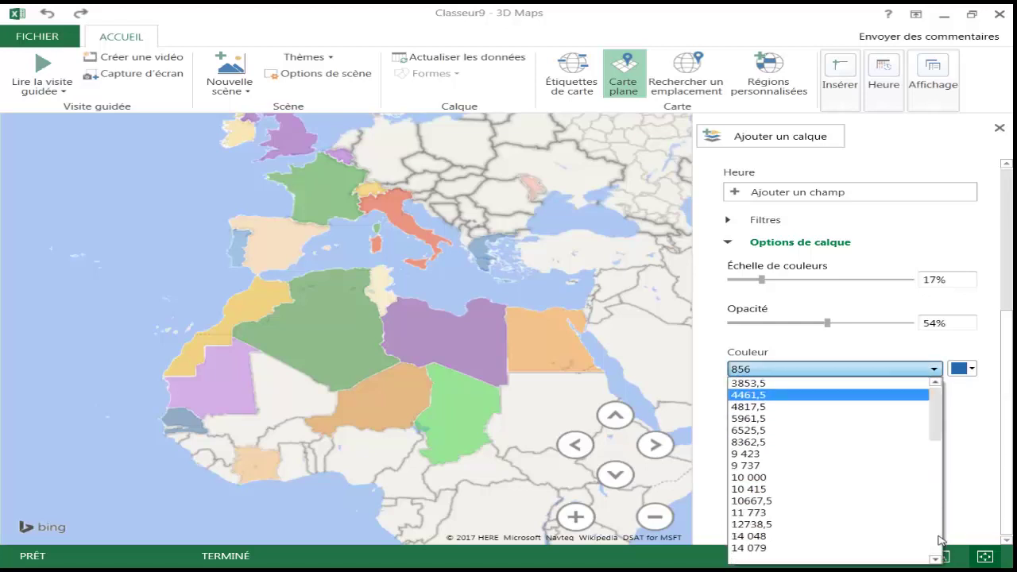
pyautogui.click(797, 548)
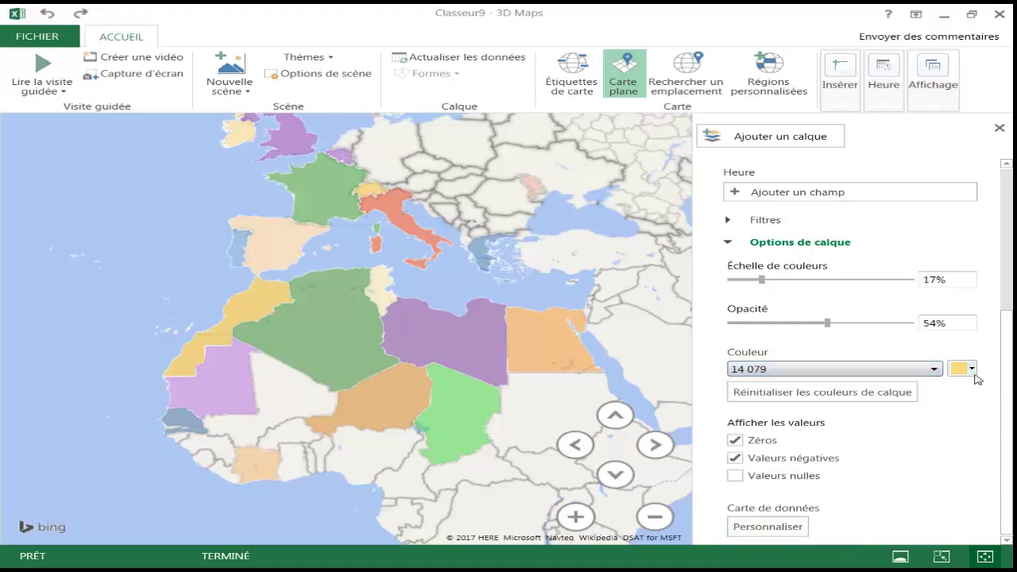
pyautogui.click(974, 374)
pyautogui.click(857, 384)
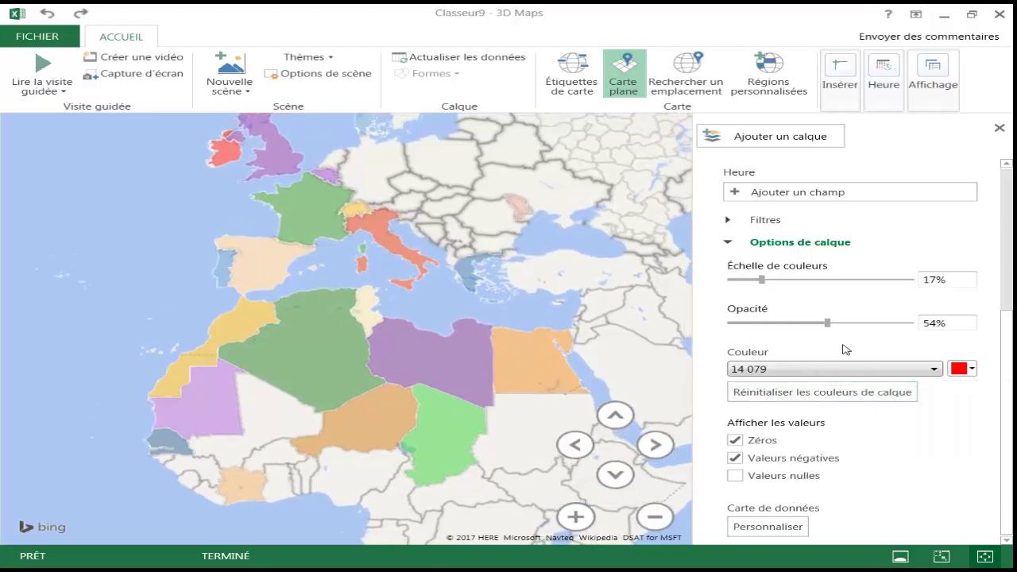
# Colour the 856 category (Greece) black and show null values.
pyautogui.click(930, 370)
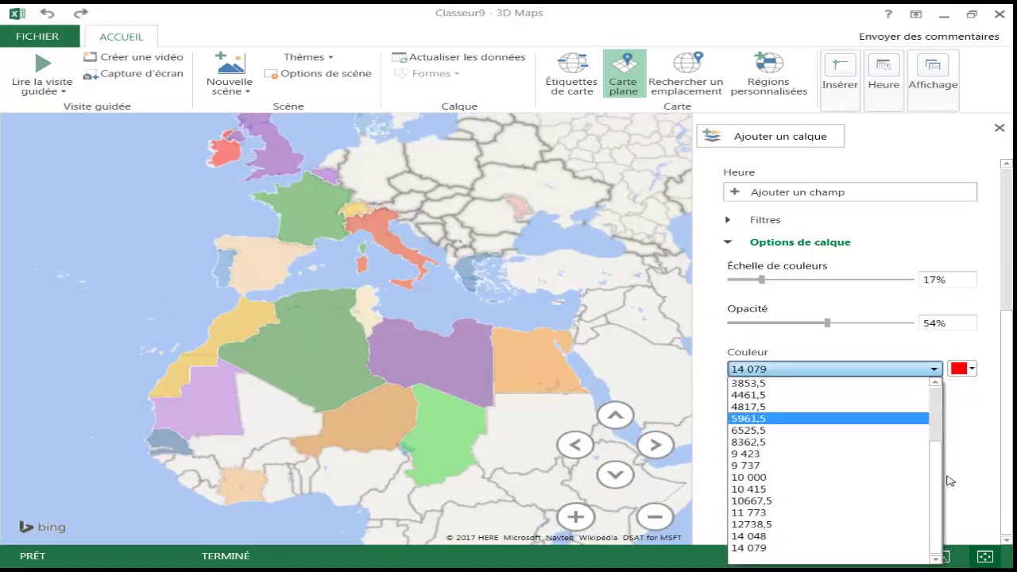
pyautogui.scroll(2, 936, 477)
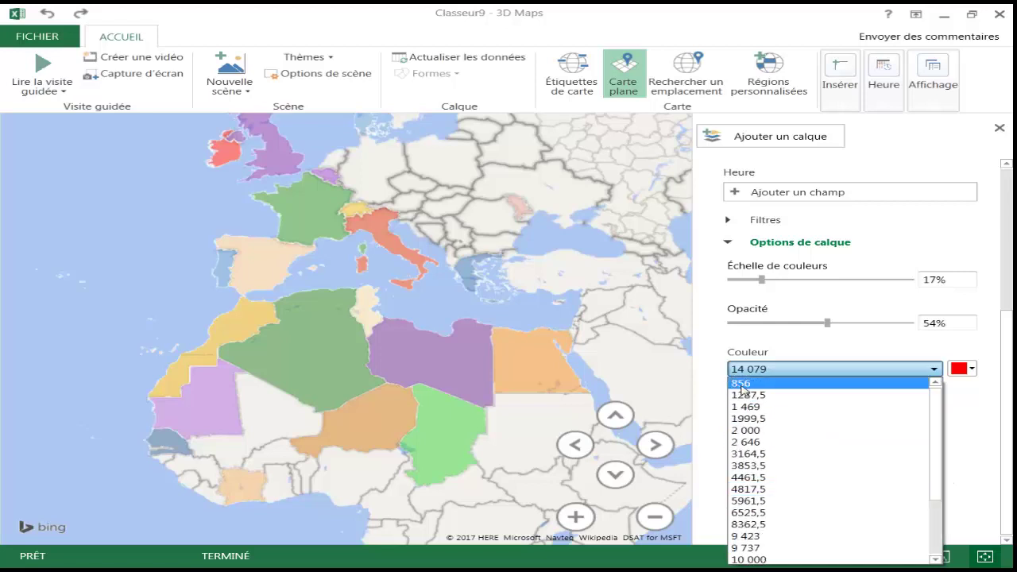
pyautogui.click(763, 382)
pyautogui.click(973, 369)
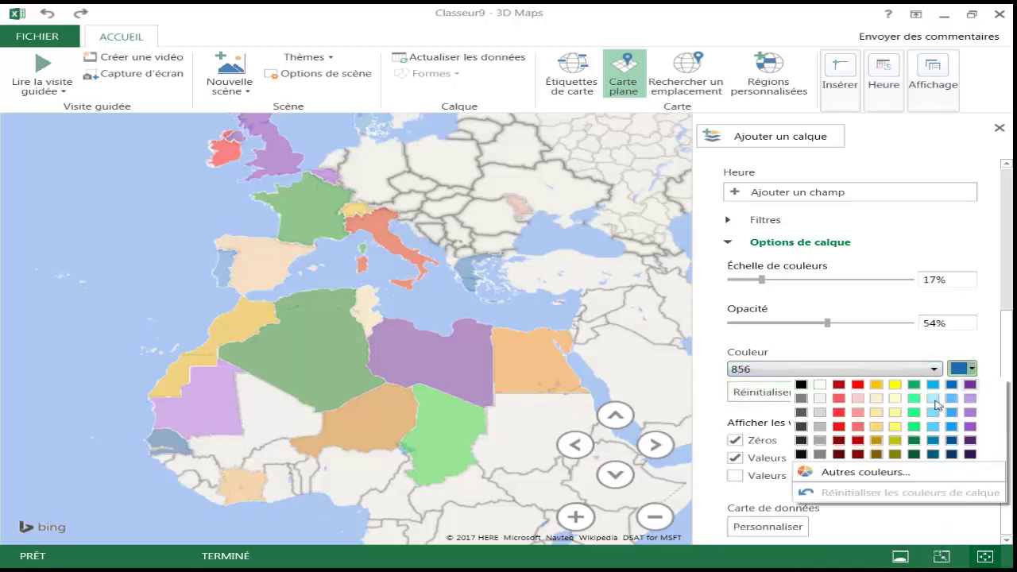
pyautogui.click(803, 455)
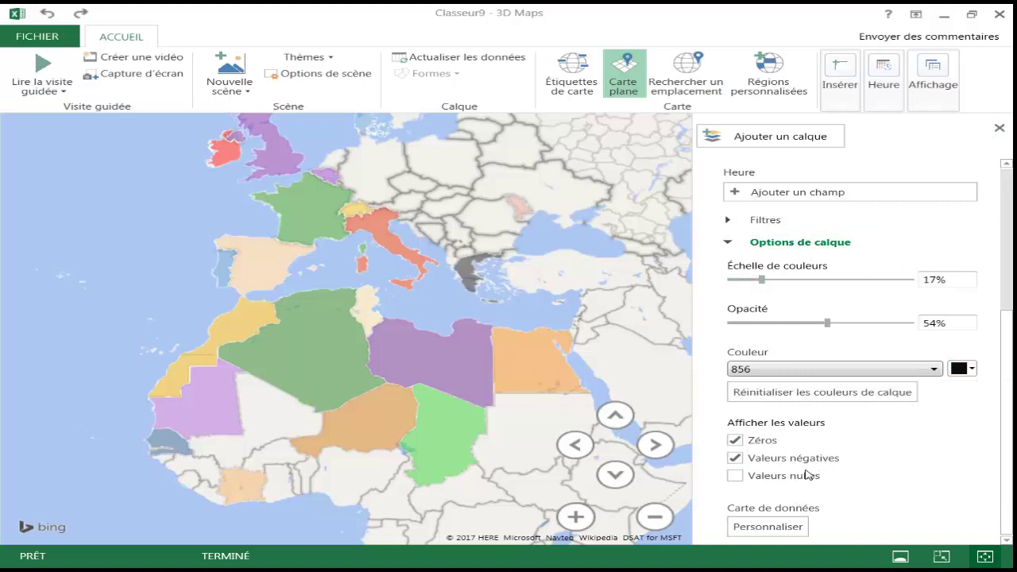
pyautogui.click(735, 477)
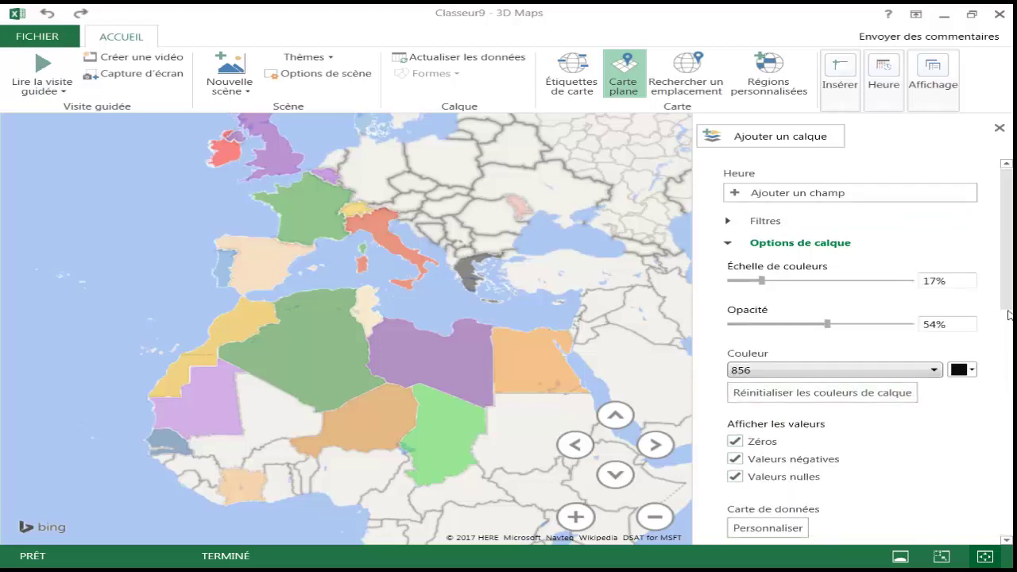
pyautogui.scroll(5, 962, 238)
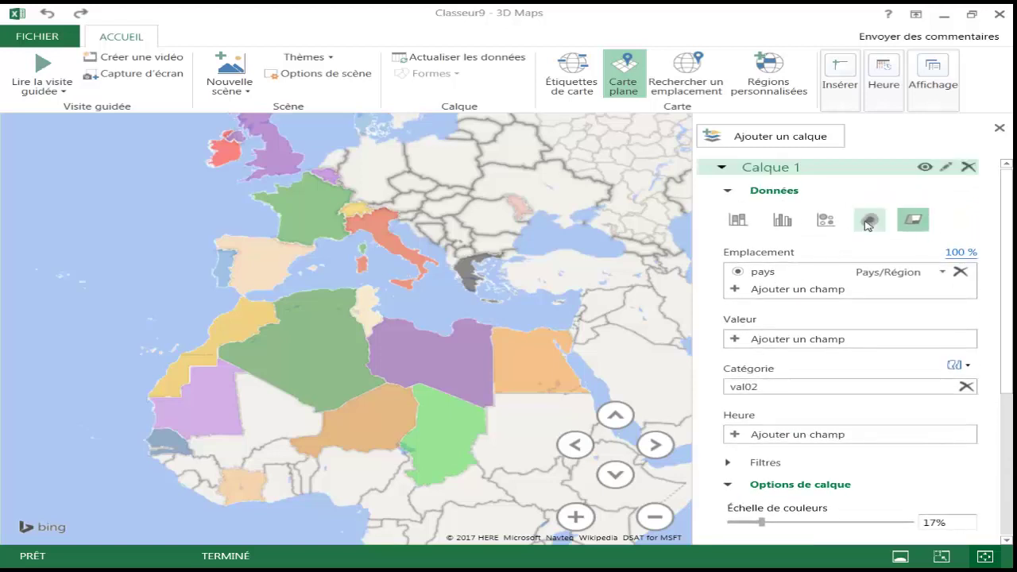
# Try a heat map layer, widening its radius of influence and raising its colour scale.
pyautogui.click(869, 222)
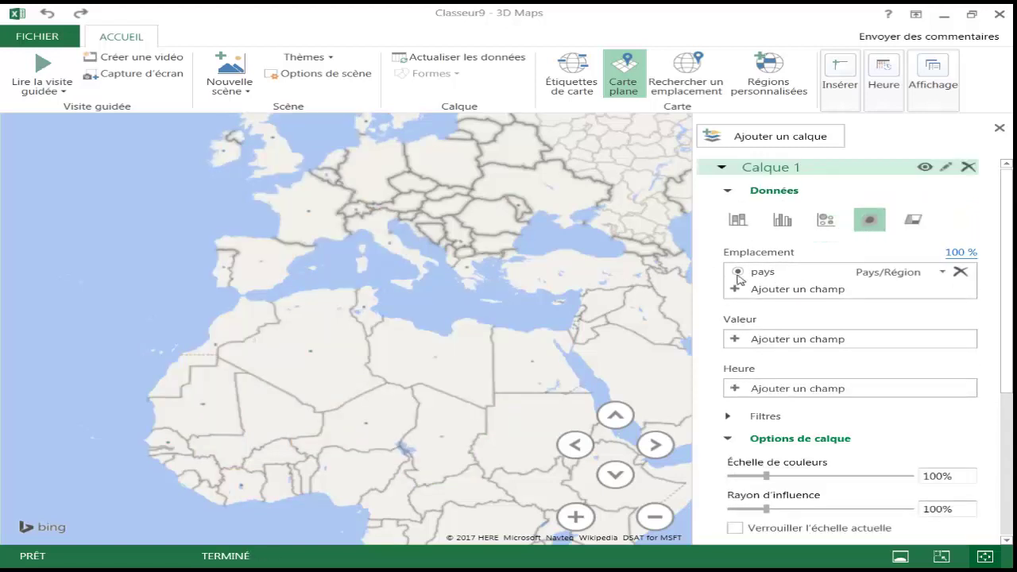
pyautogui.scroll(-3, 1007, 349)
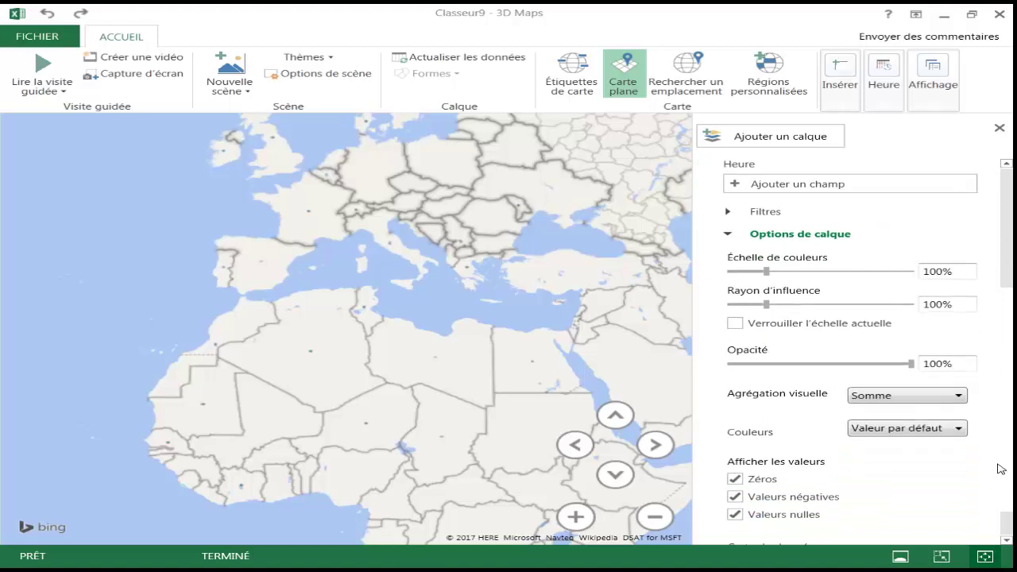
pyautogui.moveTo(768, 305); pyautogui.dragTo(863, 305)
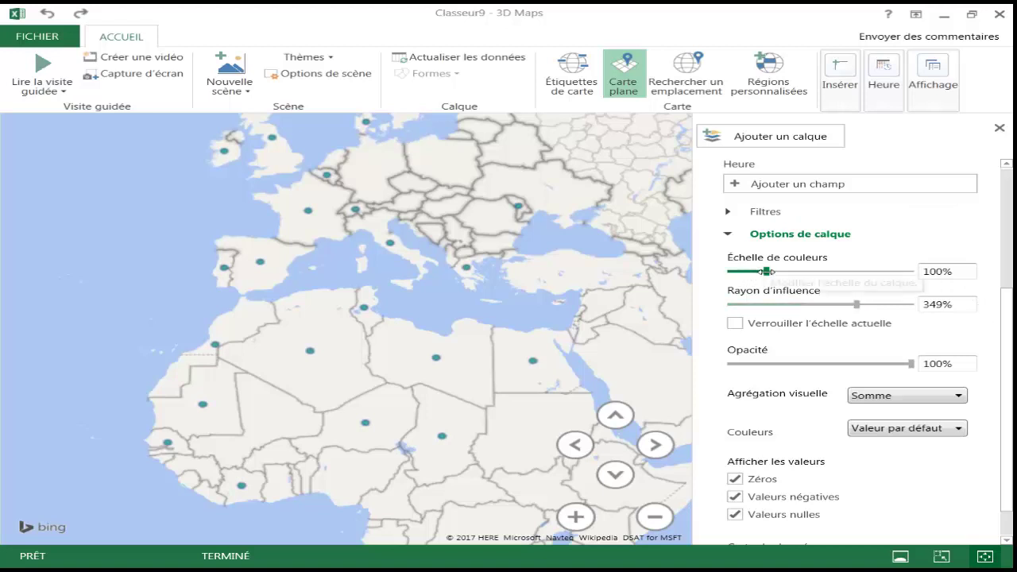
pyautogui.moveTo(768, 271); pyautogui.dragTo(818, 272)
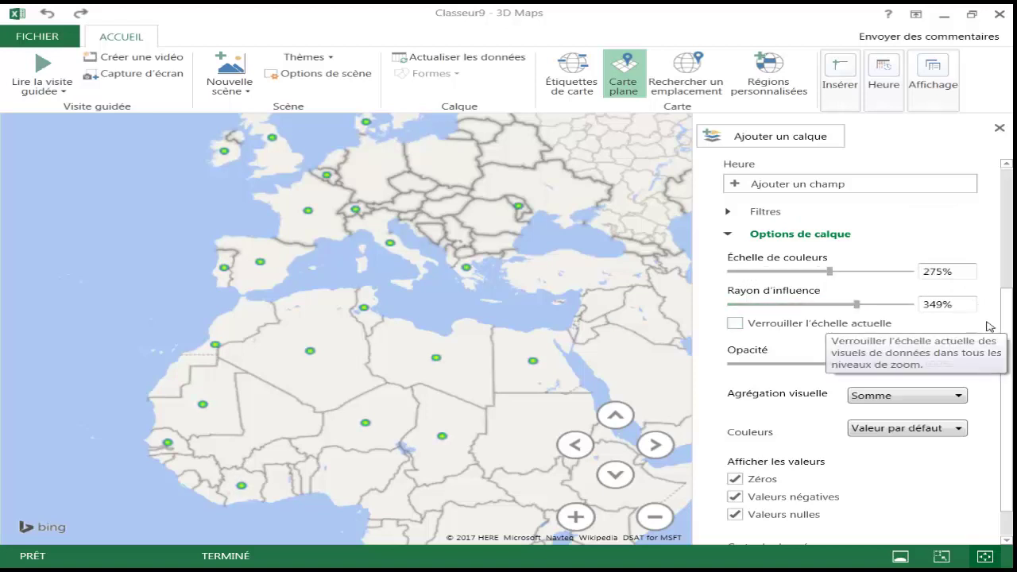
pyautogui.scroll(4, 1003, 239)
pyautogui.scroll(1, 1004, 231)
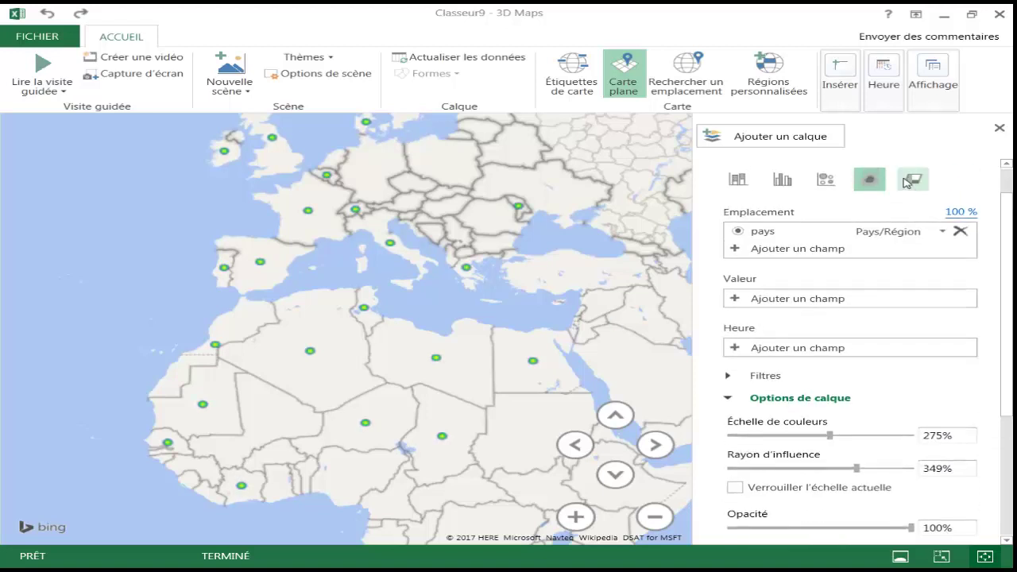
# Switch the layer through bubbles and clustered columns to stacked columns.
pyautogui.click(829, 181)
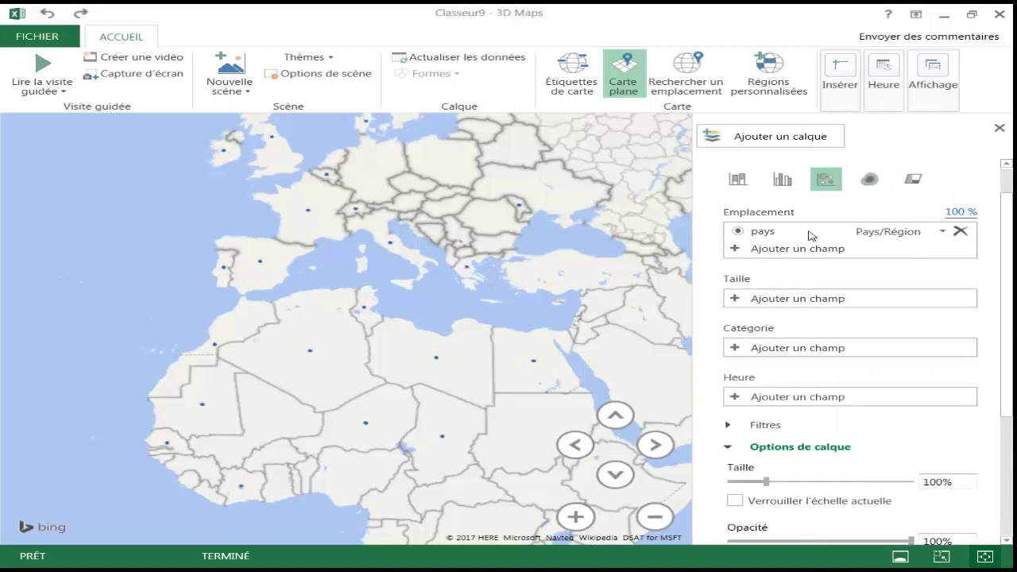
pyautogui.click(781, 187)
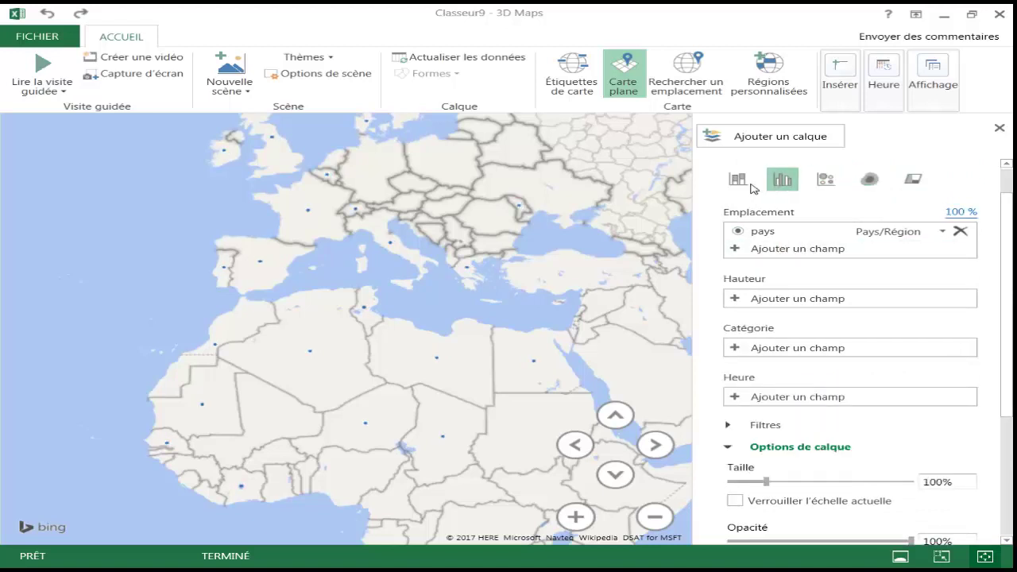
pyautogui.click(742, 183)
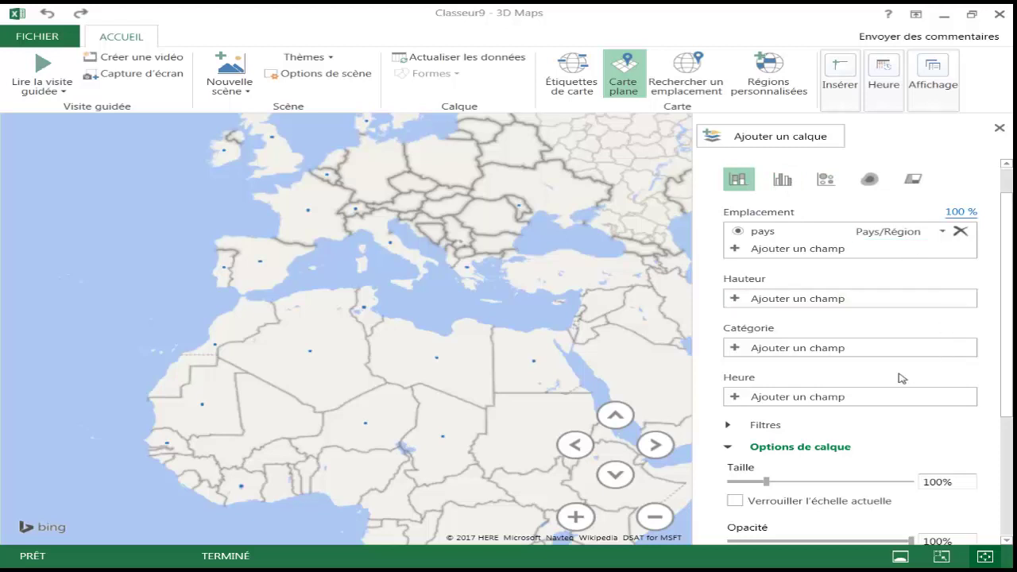
pyautogui.moveTo(1008, 366); pyautogui.dragTo(1011, 334)
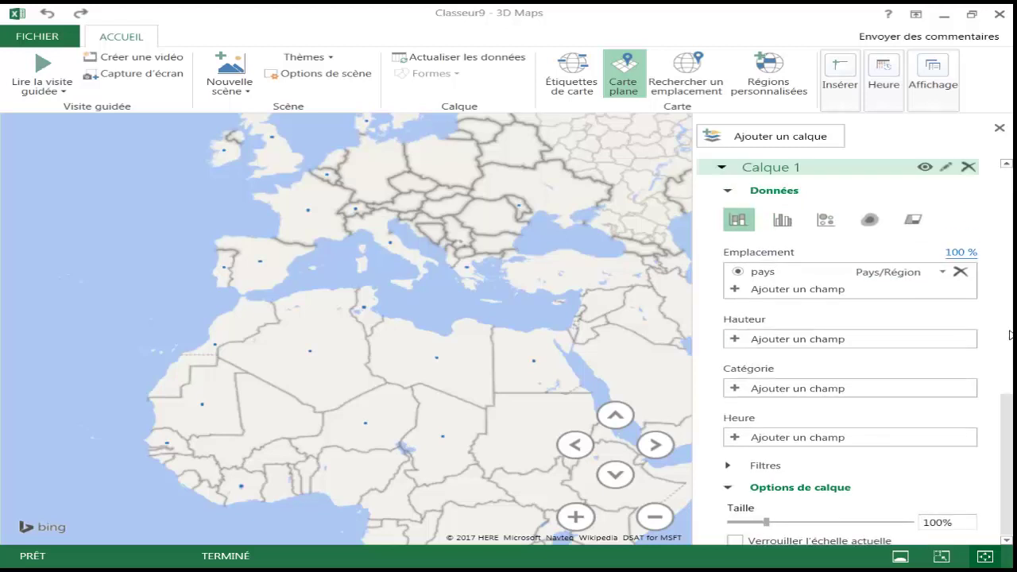
# Size the columns by val01 and pan to Spain, Morocco and Algeria.
pyautogui.click(777, 340)
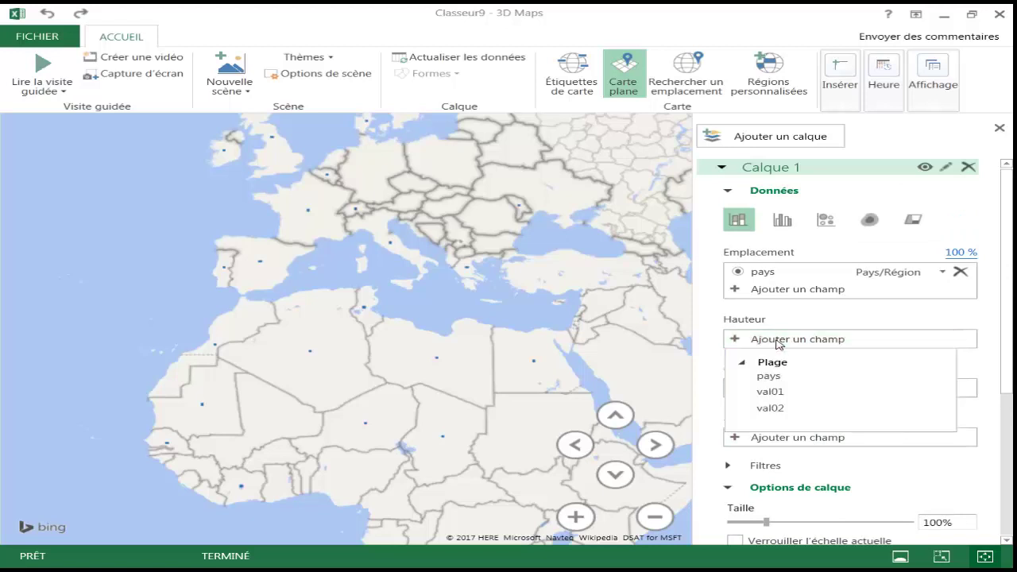
pyautogui.click(779, 391)
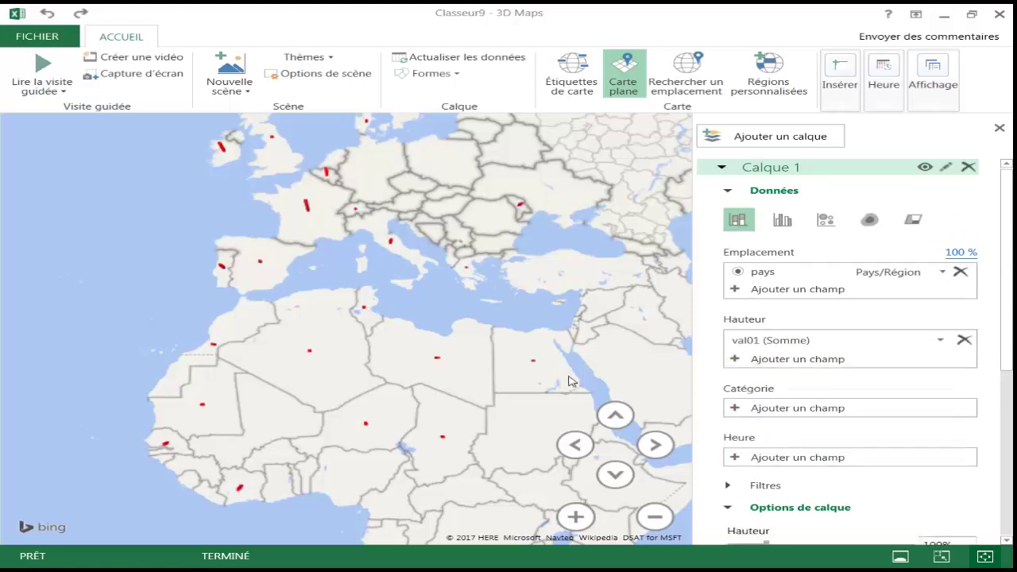
pyautogui.scroll(5, 490, 382)
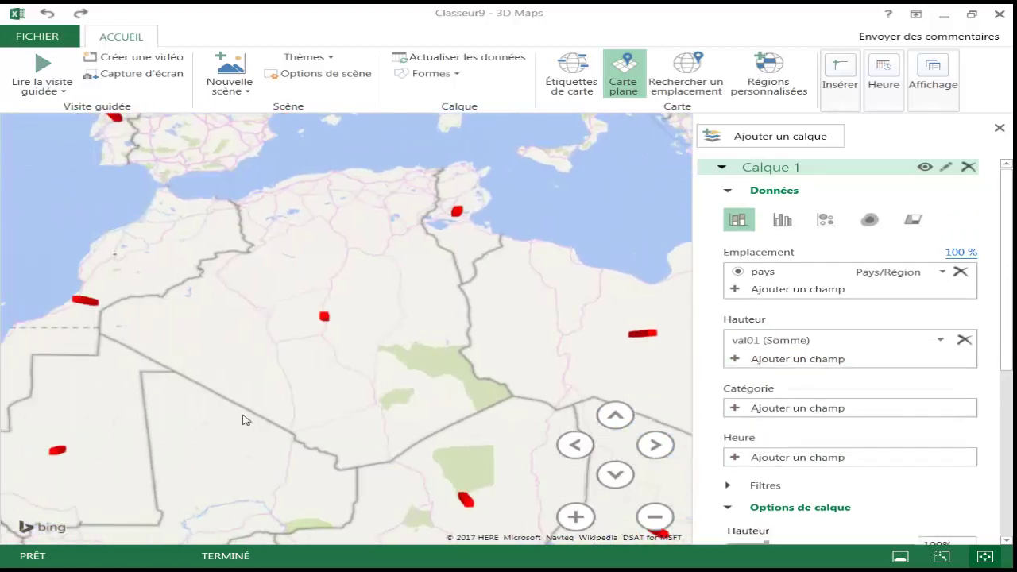
pyautogui.moveTo(315, 364); pyautogui.dragTo(332, 345)
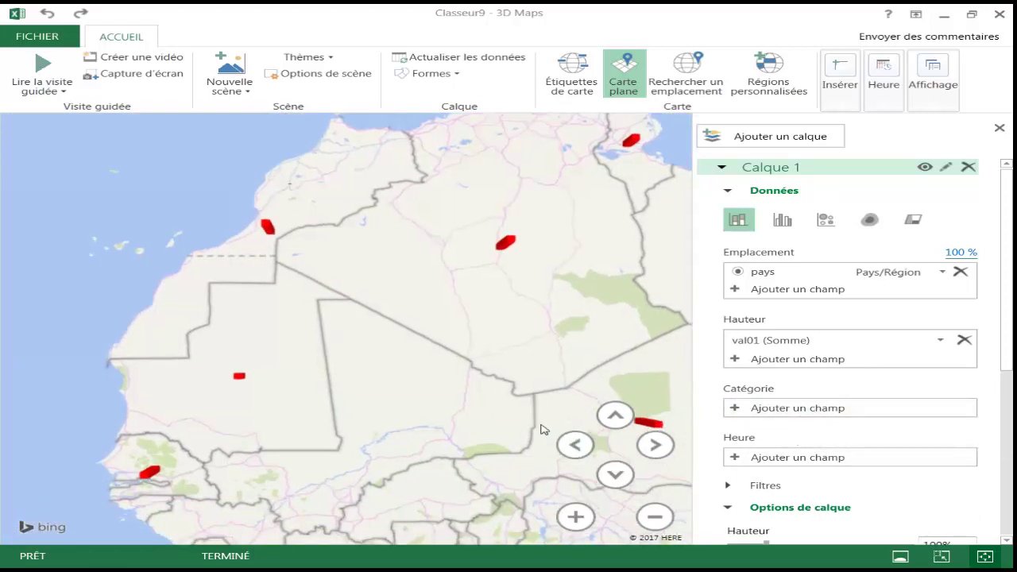
pyautogui.moveTo(541, 429); pyautogui.dragTo(547, 405)
pyautogui.moveTo(453, 180); pyautogui.dragTo(457, 259)
pyautogui.moveTo(433, 205); pyautogui.dragTo(443, 285)
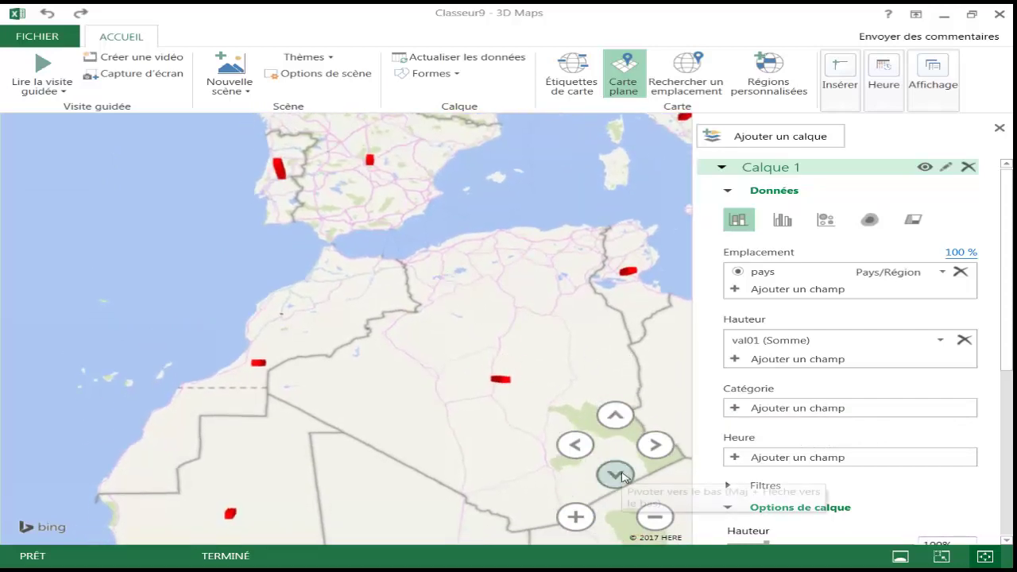
# Tilt the map to view the columns in 3D and make them cylinders.
pyautogui.click(622, 475)
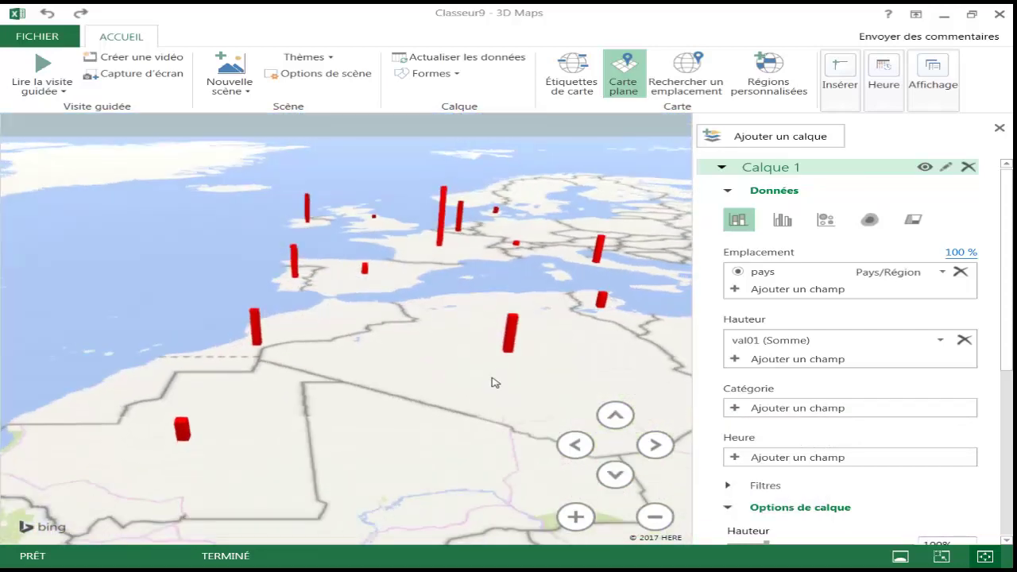
pyautogui.click(615, 415)
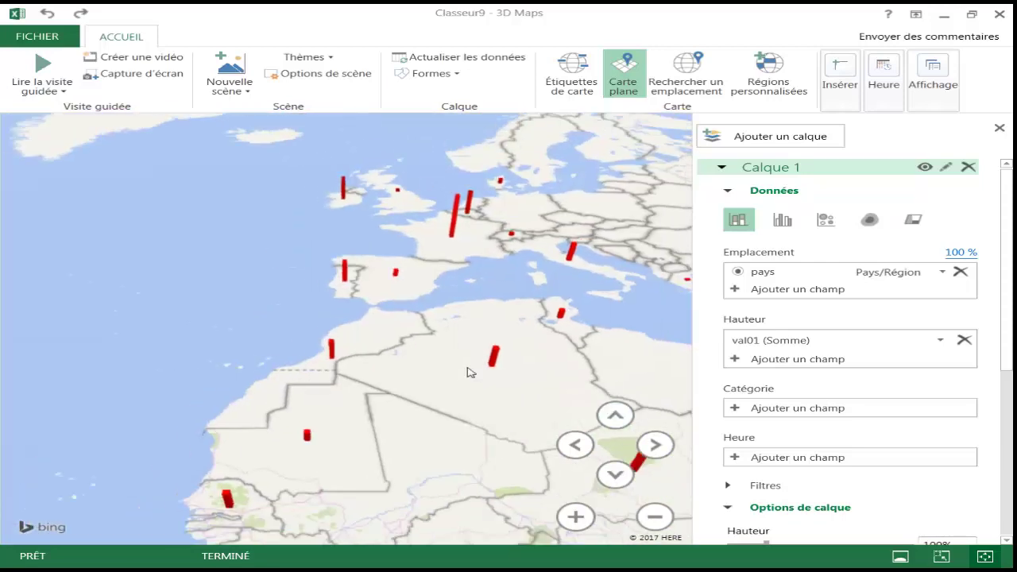
pyautogui.click(615, 414)
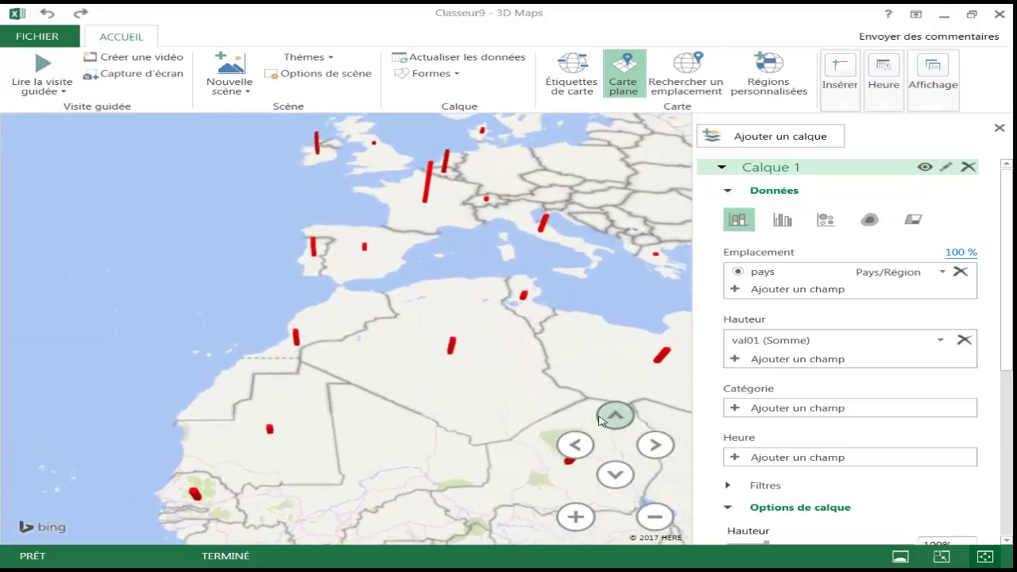
pyautogui.click(459, 74)
pyautogui.click(512, 100)
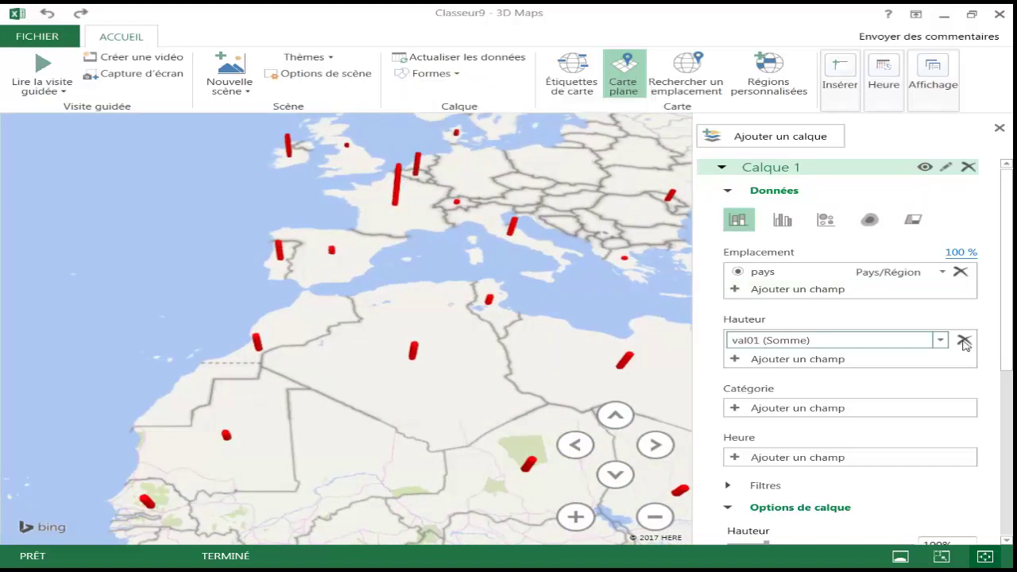
# Set the val01 columns to 305% height, 196% thickness and teal colour.
pyautogui.moveTo(1003, 344); pyautogui.dragTo(1009, 458)
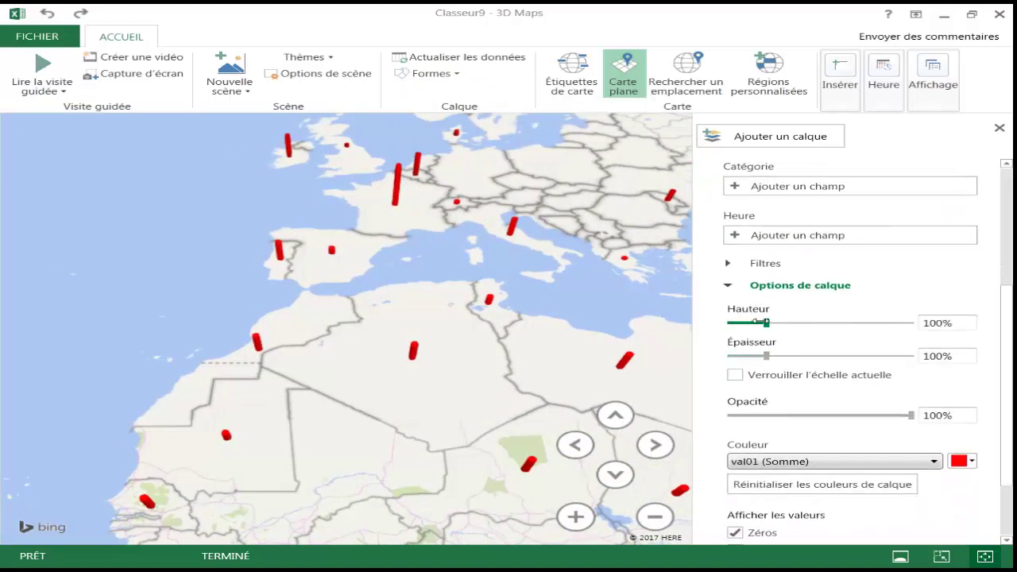
pyautogui.moveTo(766, 323); pyautogui.dragTo(841, 322)
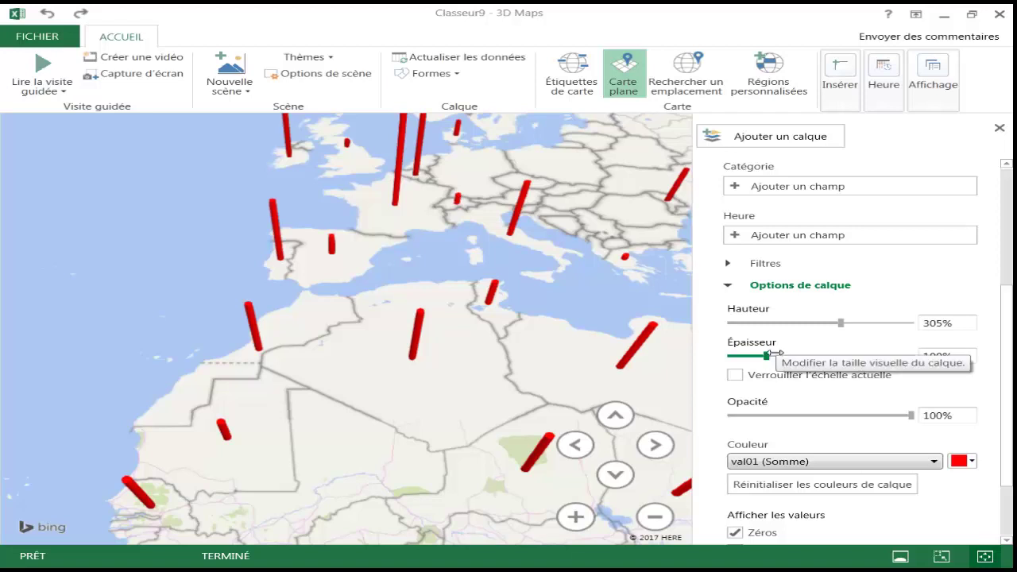
pyautogui.moveTo(769, 355); pyautogui.dragTo(804, 355)
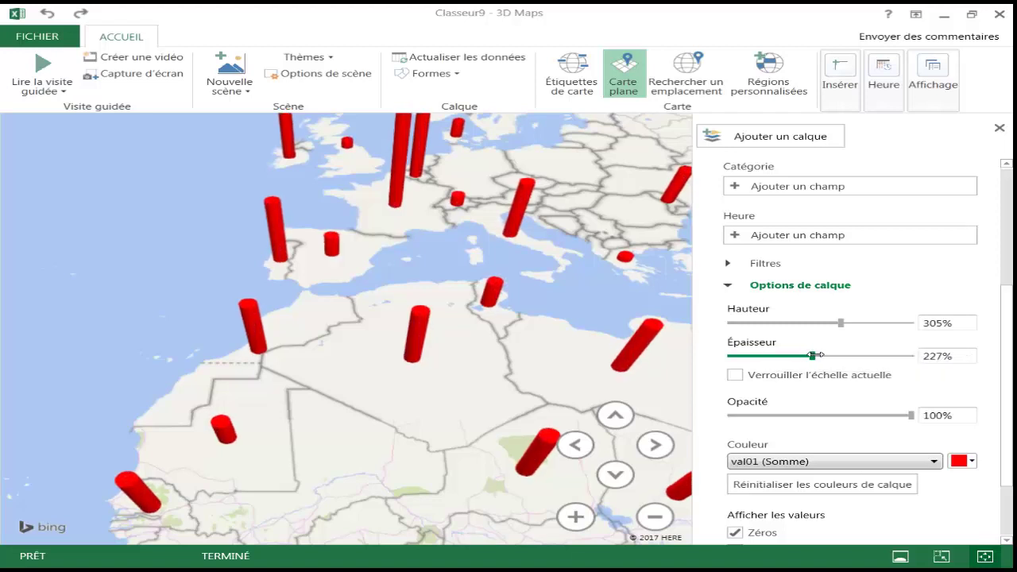
pyautogui.click(972, 462)
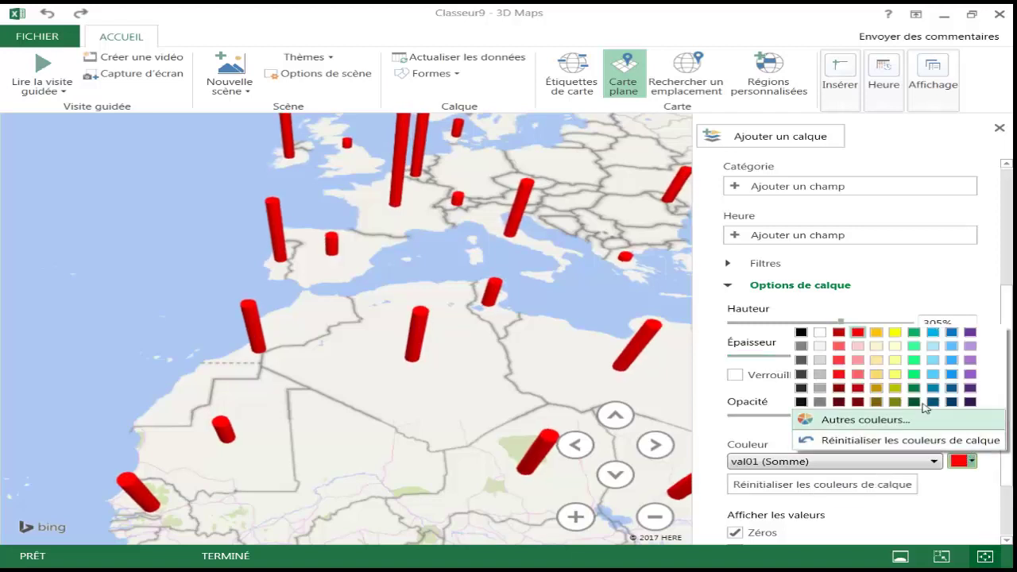
pyautogui.click(933, 388)
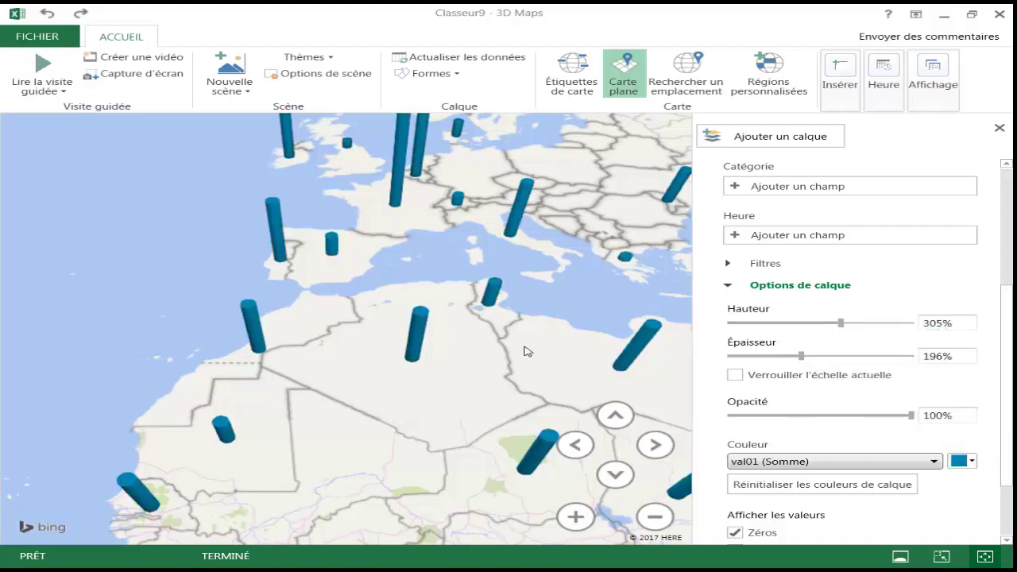
pyautogui.scroll(-3, 501, 366)
pyautogui.moveTo(487, 393); pyautogui.dragTo(410, 355)
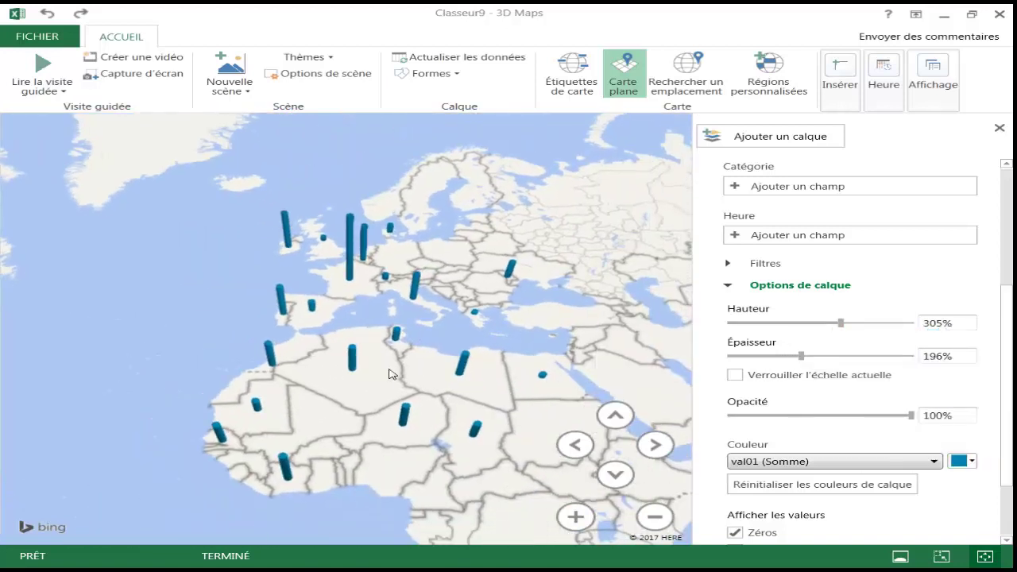
pyautogui.scroll(1, 448, 337)
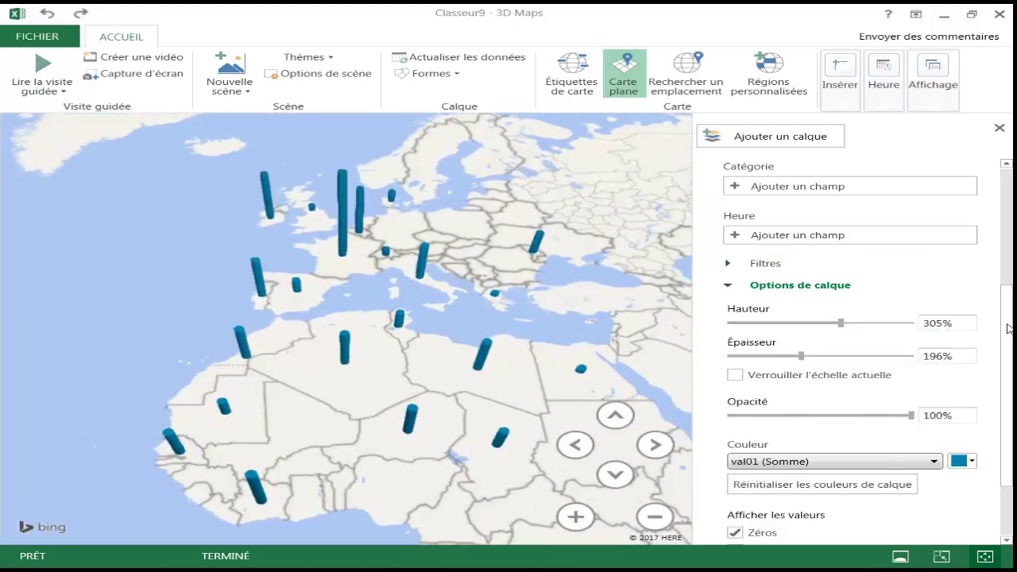
pyautogui.scroll(3, 910, 223)
# Turn the columns into shaded country regions coloured red.
pyautogui.click(913, 199)
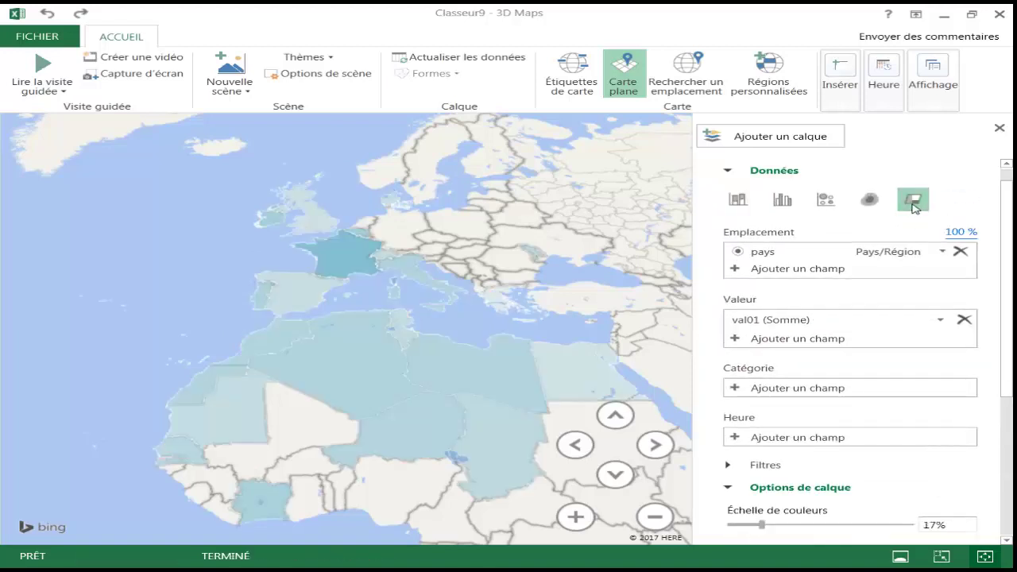
pyautogui.scroll(-3, 1007, 387)
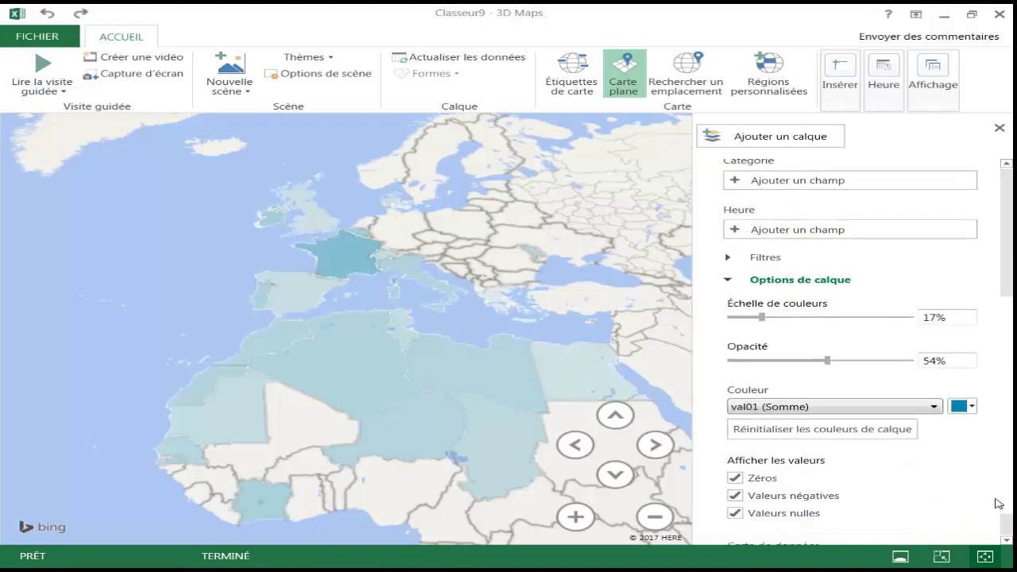
pyautogui.click(972, 410)
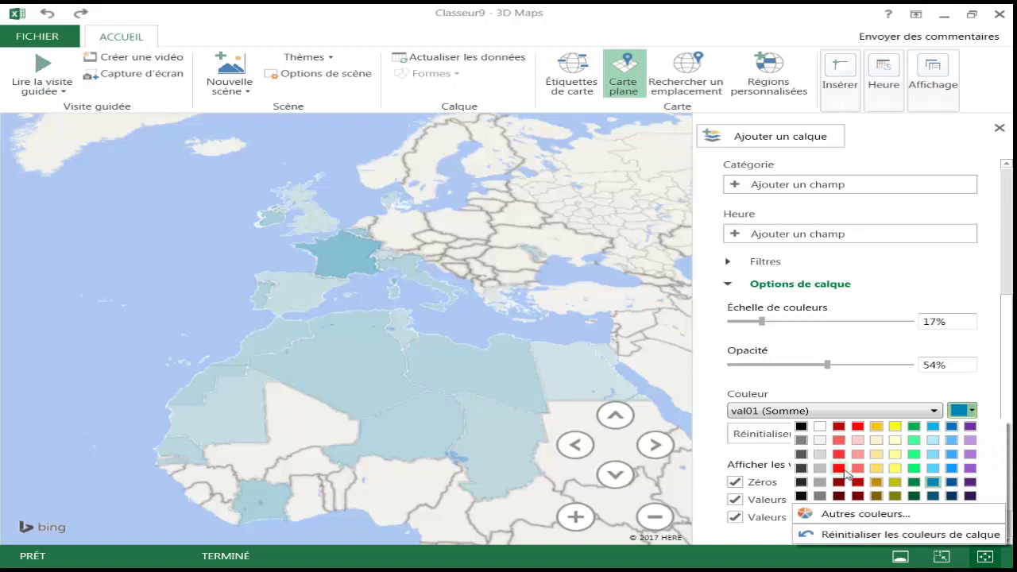
pyautogui.click(839, 468)
# Check Chad's val01 of 11 923 on the map and return to the Excel worksheet.
pyautogui.click(493, 409)
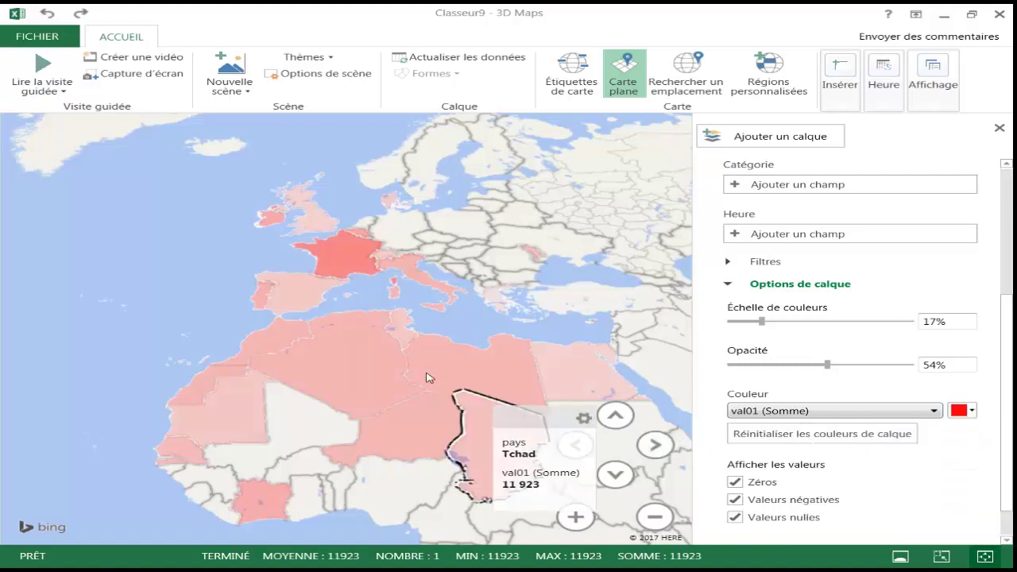
pyautogui.moveTo(352, 357)
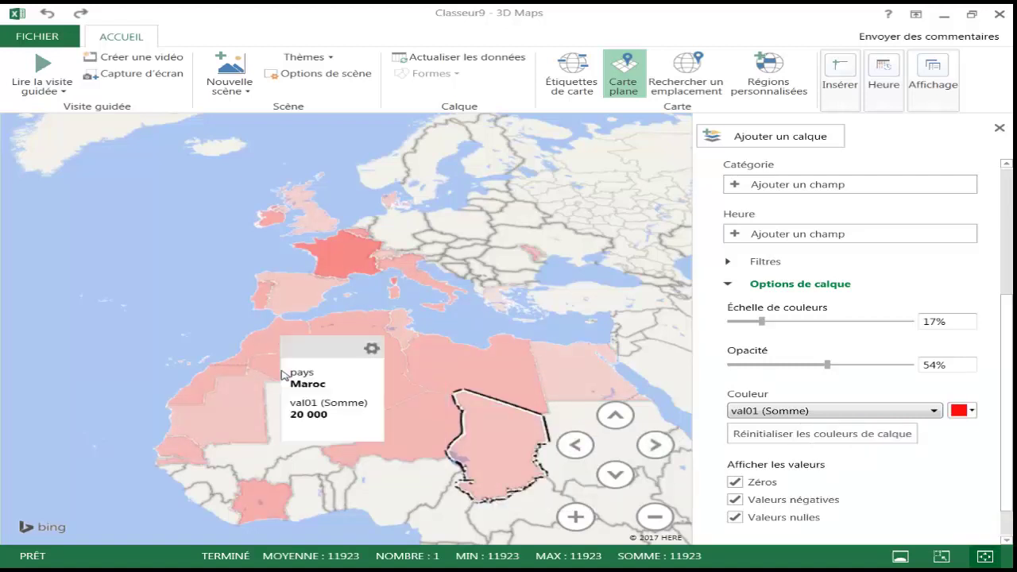
pyautogui.hotkey('alt', 'Tab')
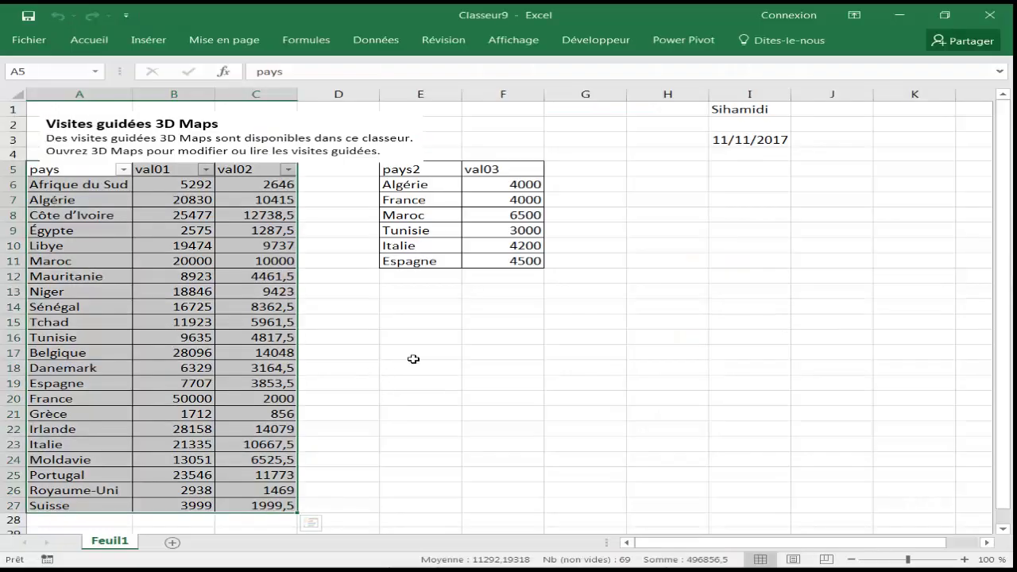
# Enter 40000 as Maroc's val01 in cell B11, so its val02 becomes 20000.
pyautogui.click(414, 356)
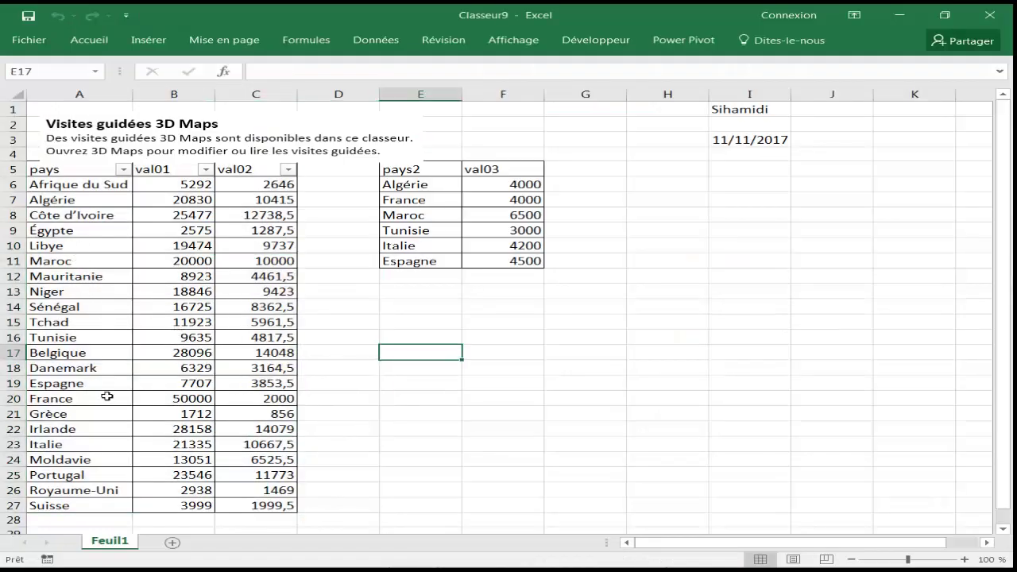
pyautogui.click(205, 260)
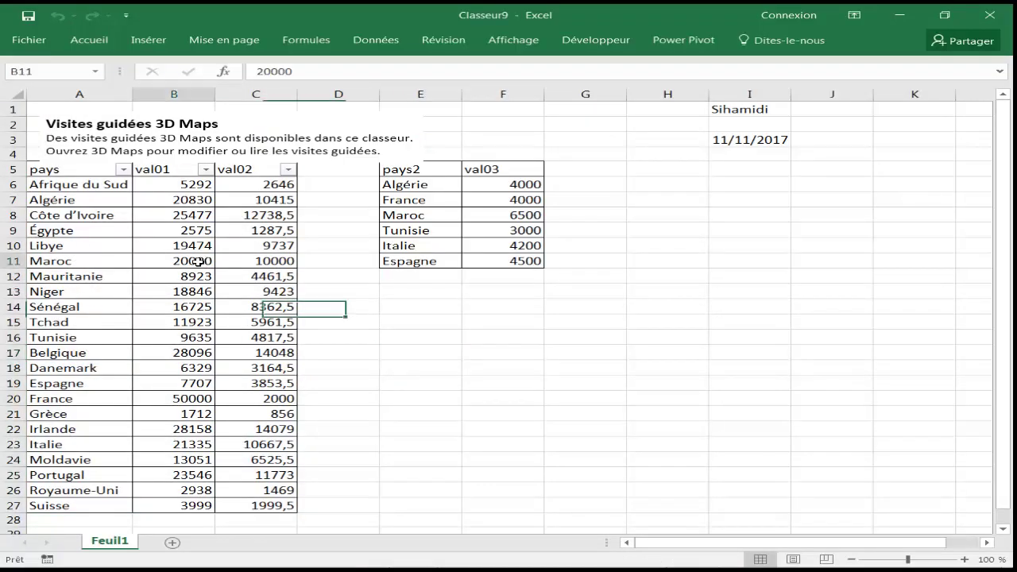
pyautogui.write('400')
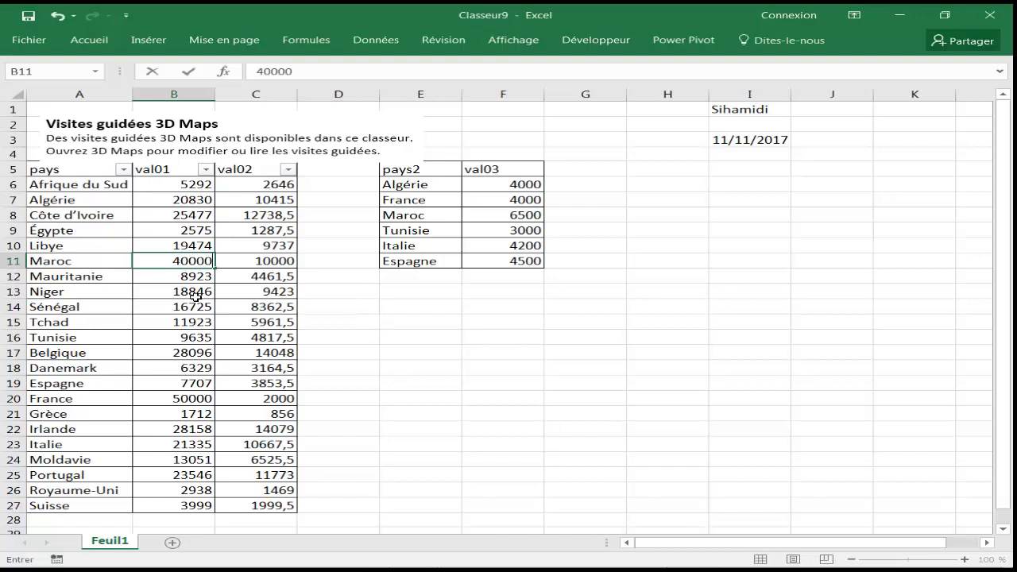
pyautogui.press('Return')
pyautogui.click(502, 380)
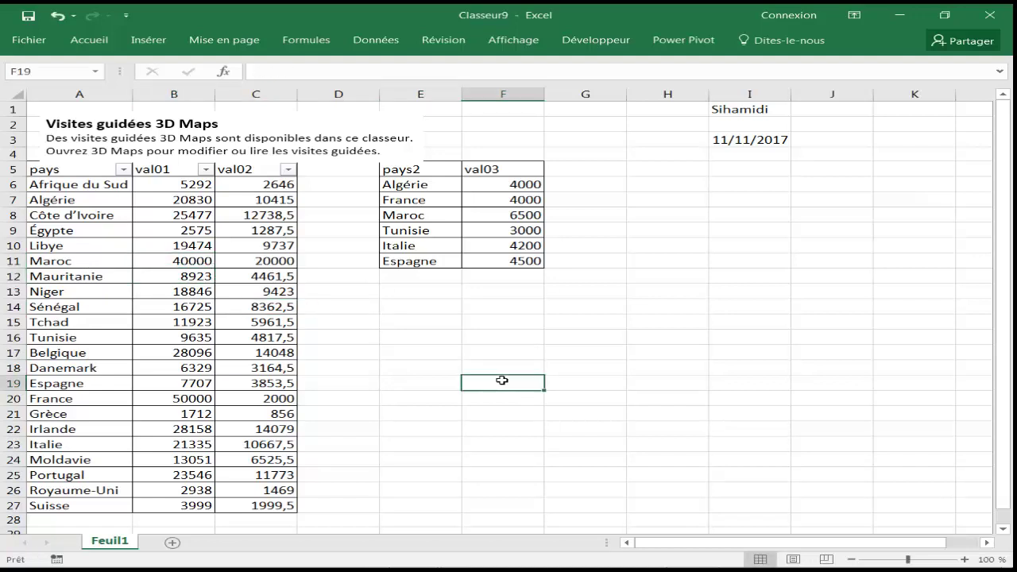
pyautogui.press('alt')
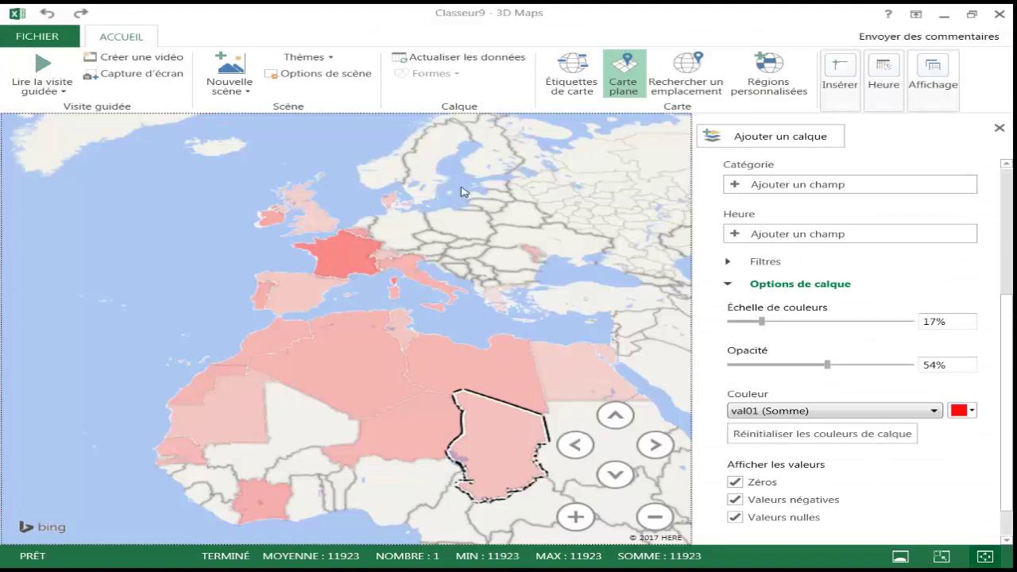
# Refresh the map data from the workbook and raise the layer opacity to 85%.
pyautogui.click(433, 57)
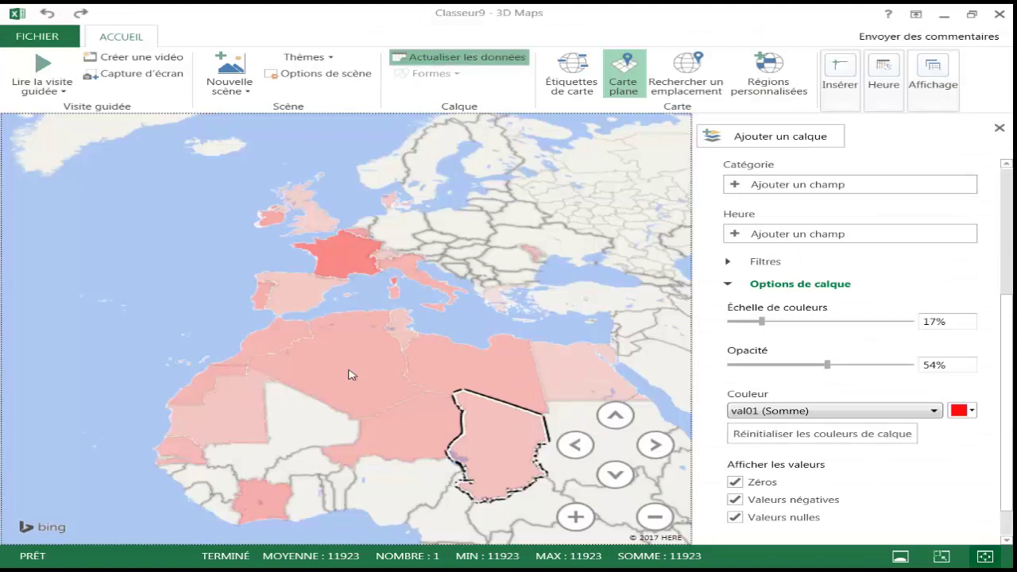
pyautogui.moveTo(265, 356)
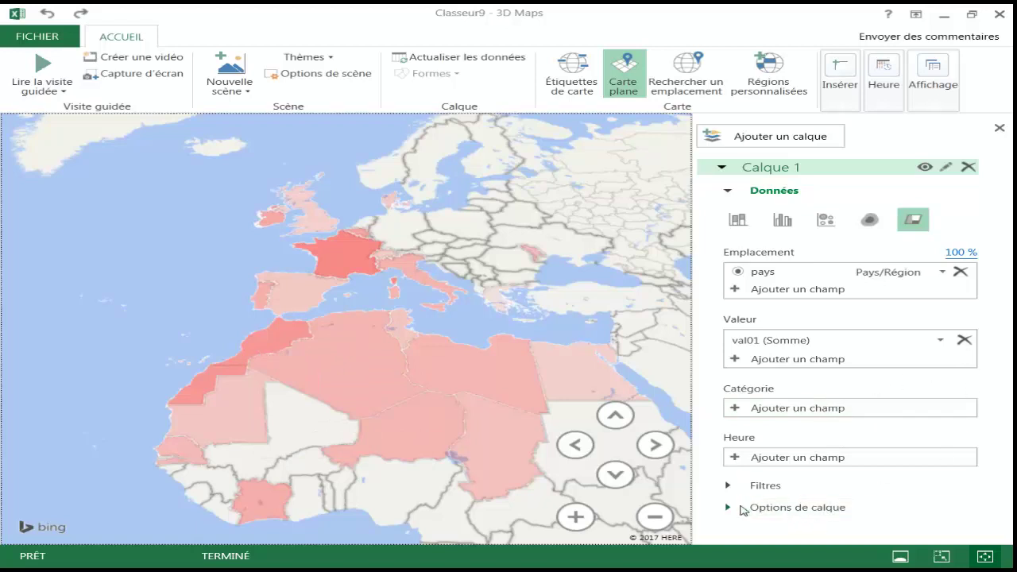
pyautogui.click(728, 509)
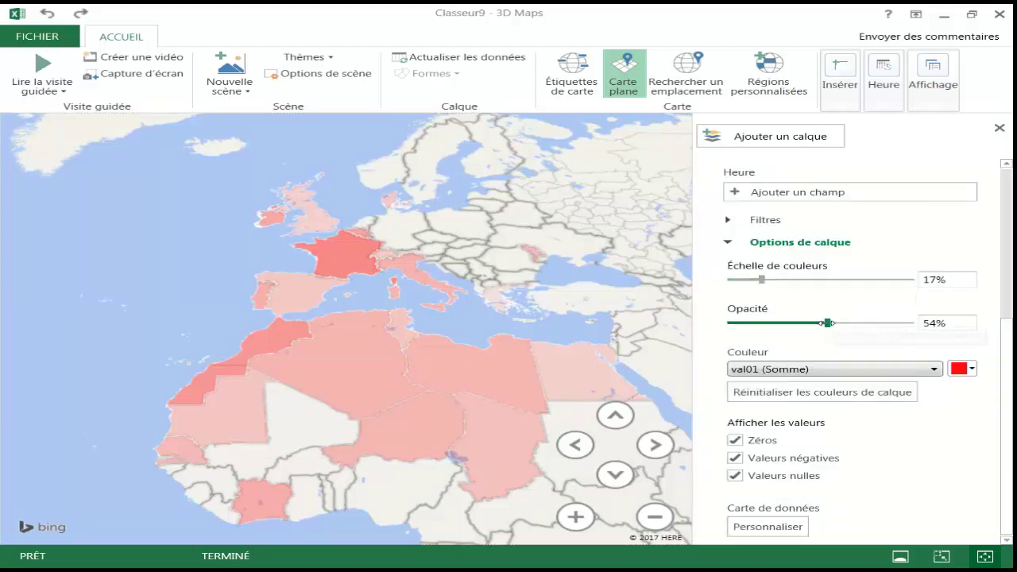
pyautogui.moveTo(828, 323); pyautogui.dragTo(873, 324)
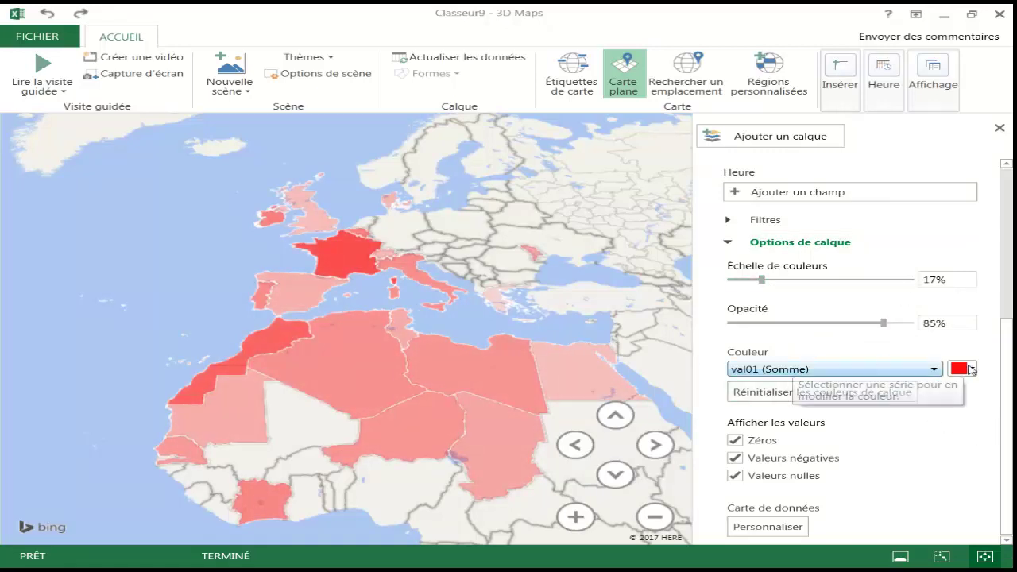
# Colour the countries by val02 as the category field.
pyautogui.scroll(2, 1006, 318)
pyautogui.scroll(2, 945, 310)
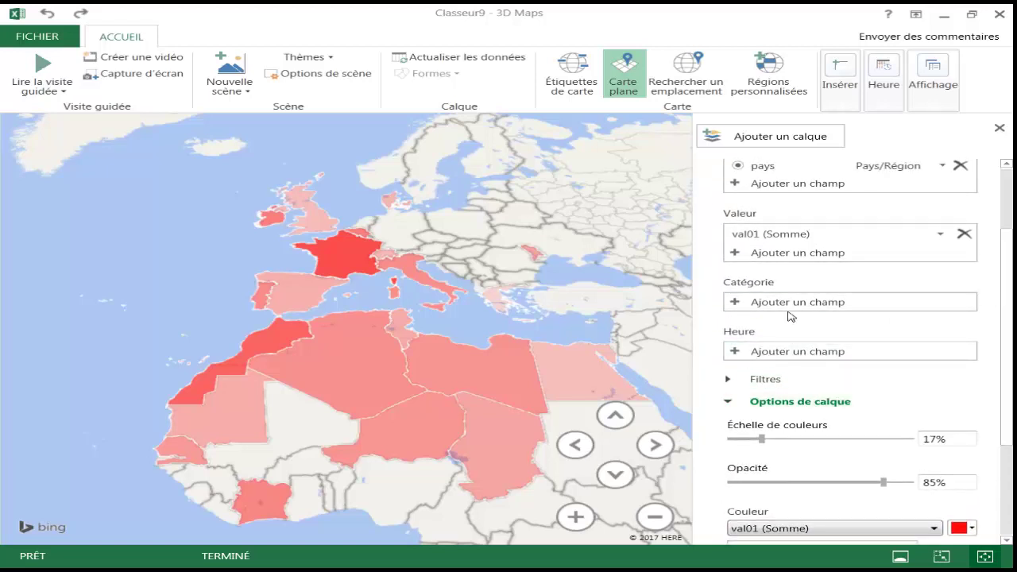
pyautogui.click(782, 302)
pyautogui.click(772, 371)
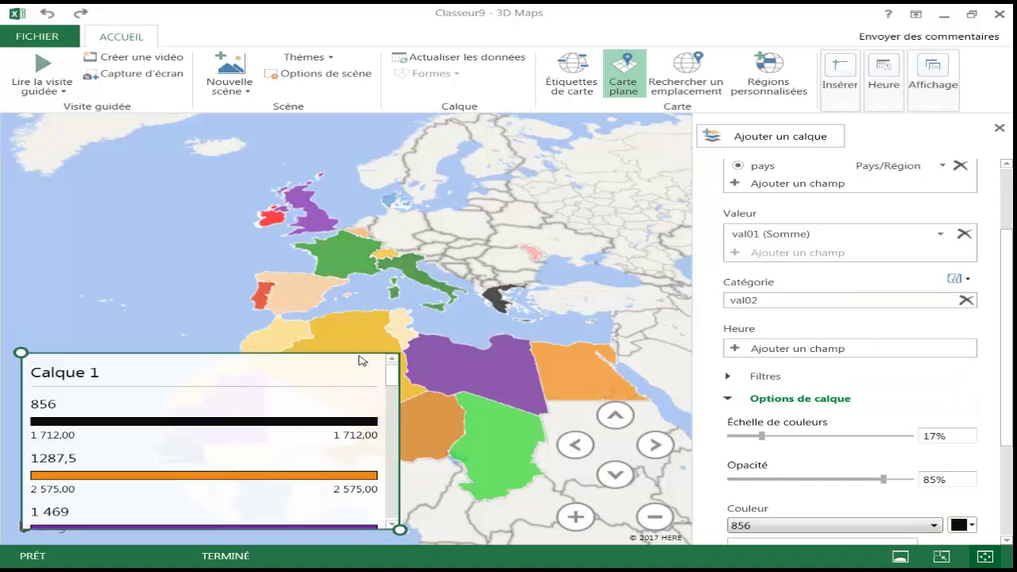
# Delete the layer legend from the map.
pyautogui.moveTo(395, 389)
pyautogui.mouseDown()
pyautogui.moveTo(398, 488)
pyautogui.moveTo(307, 379)
pyautogui.mouseUp()
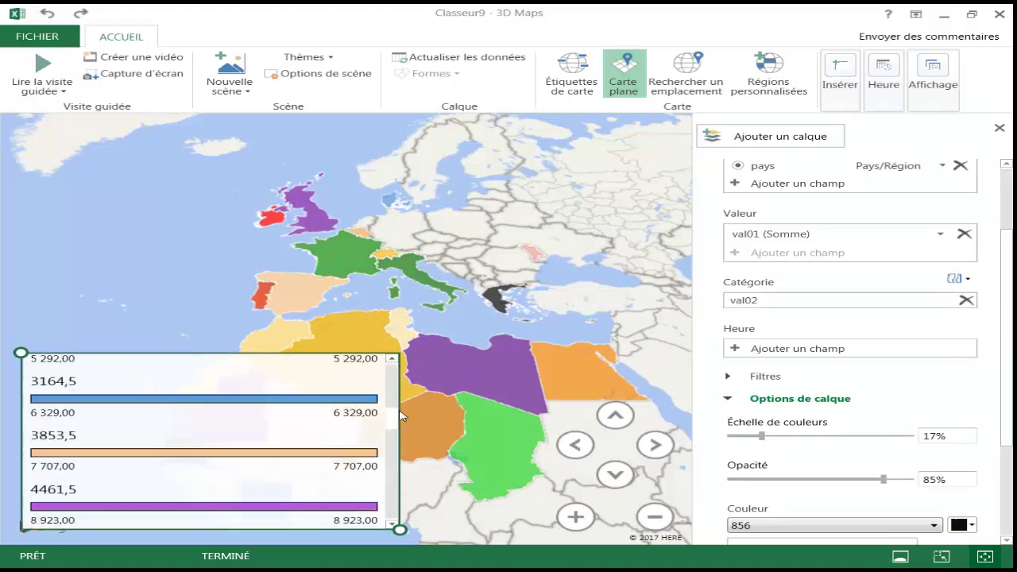
pyautogui.rightClick(236, 373)
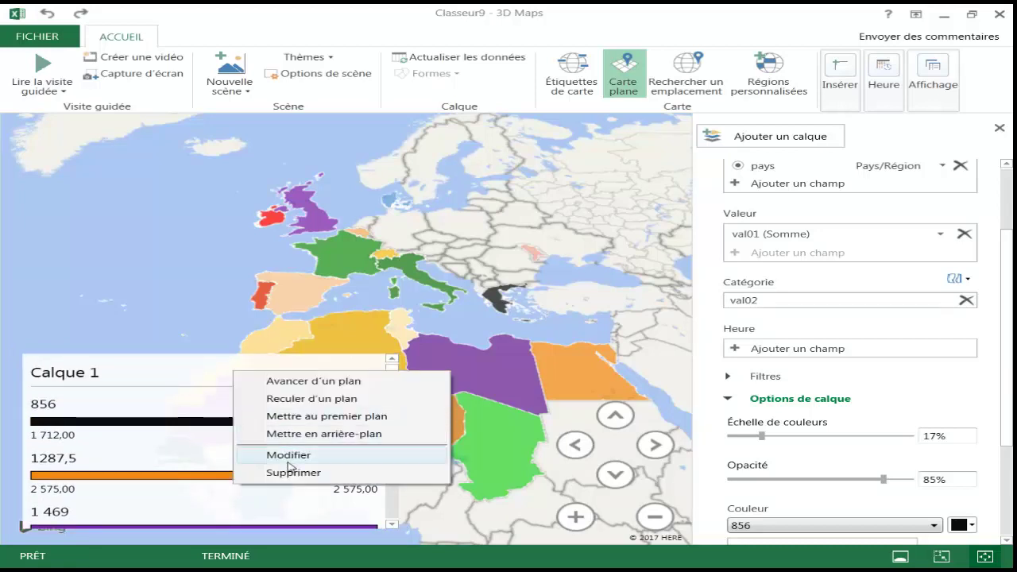
pyautogui.click(291, 471)
pyautogui.scroll(-2, 1013, 458)
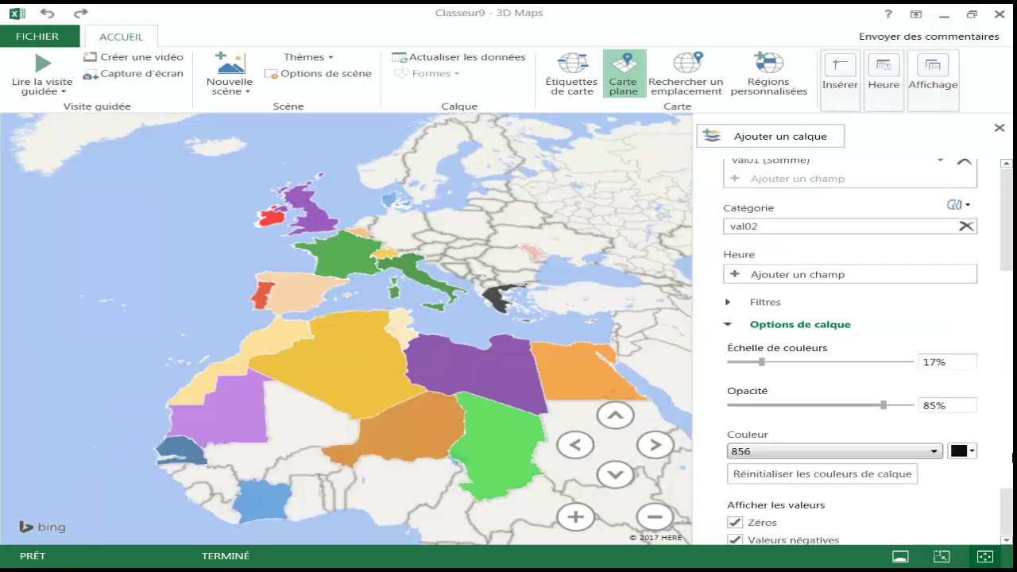
pyautogui.scroll(-2, 1013, 459)
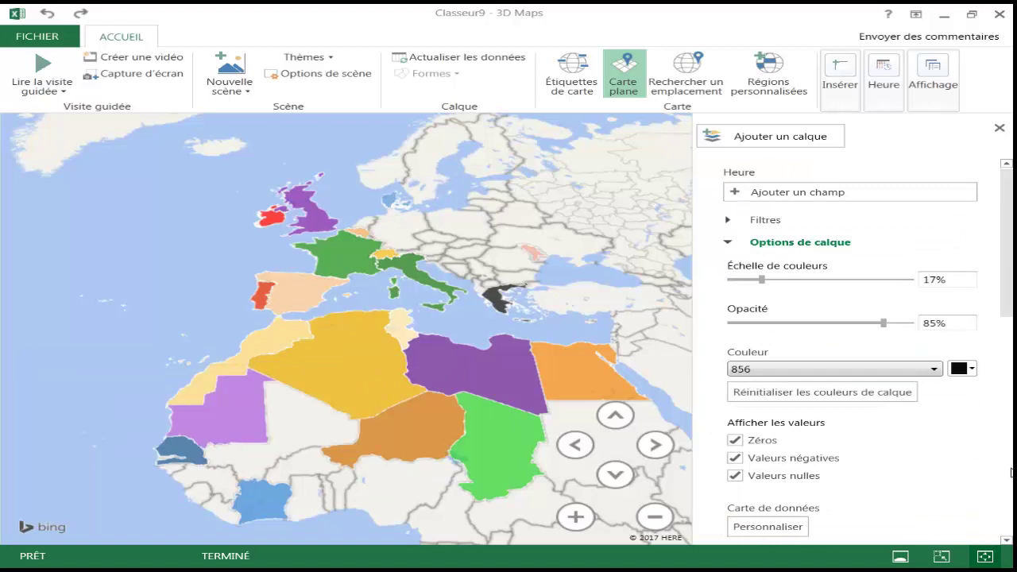
pyautogui.scroll(2, 1012, 473)
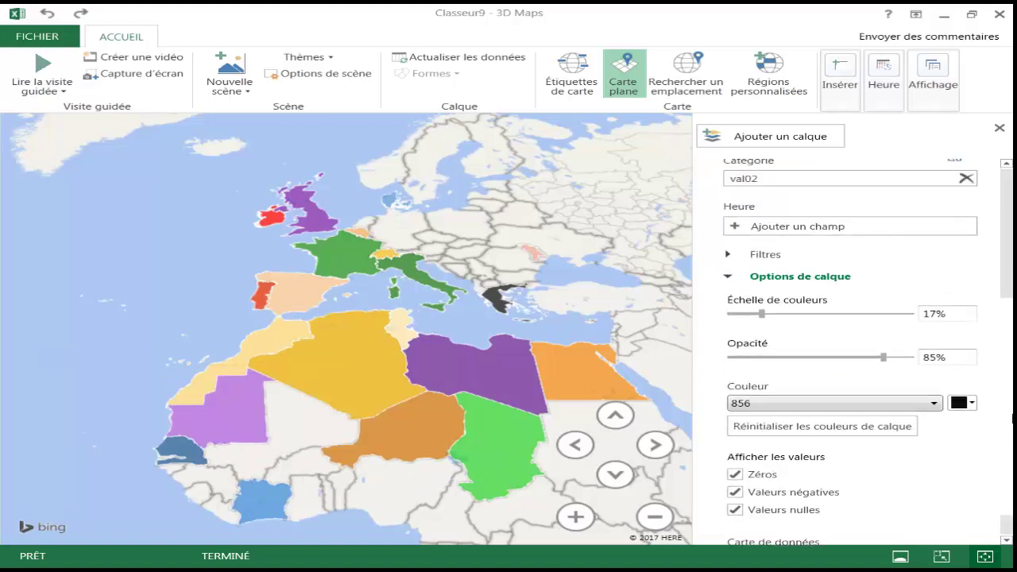
pyautogui.scroll(1, 1010, 413)
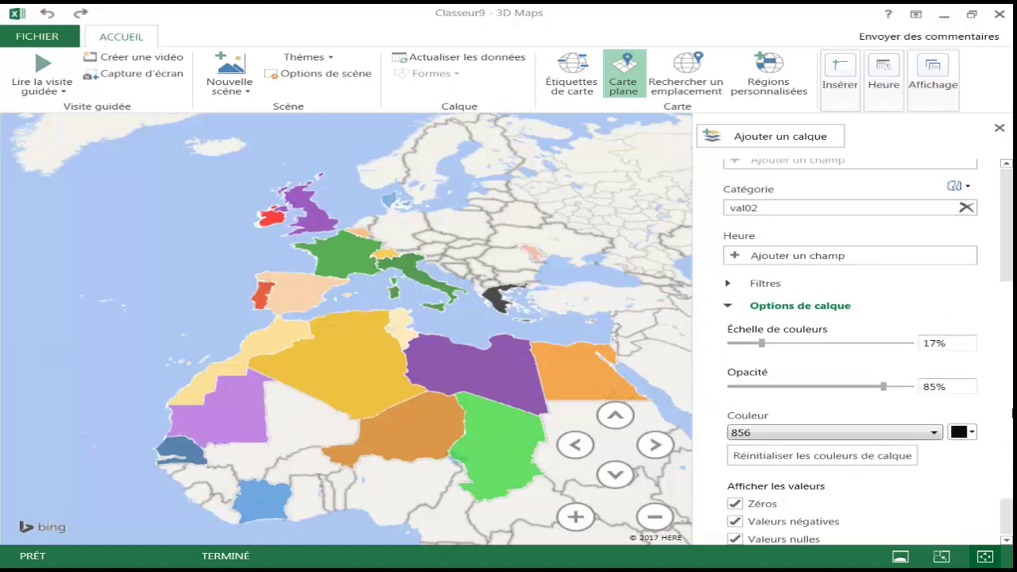
# Recolour the 20 000 category (Morocco) red.
pyautogui.click(883, 442)
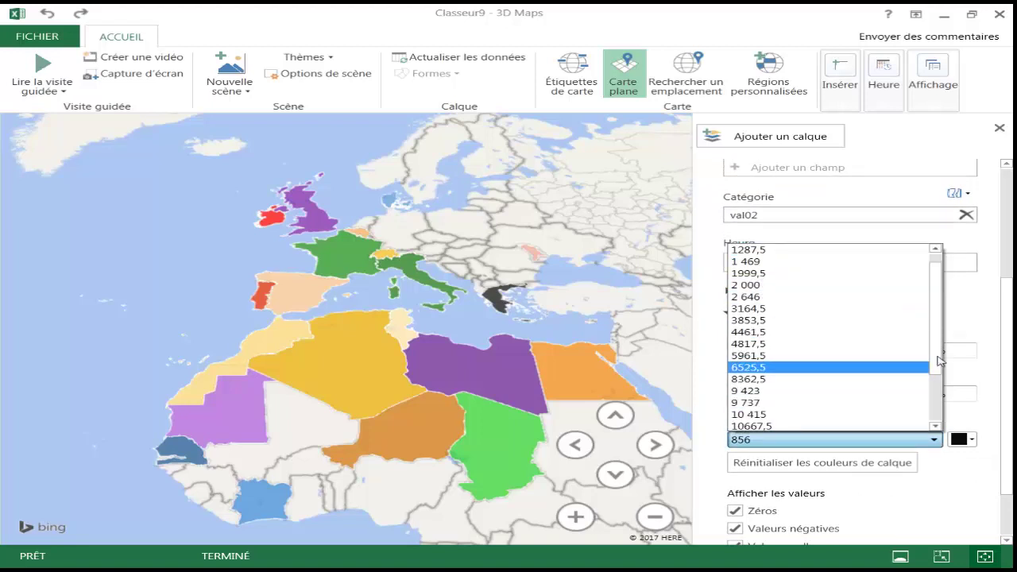
pyautogui.scroll(-2, 938, 358)
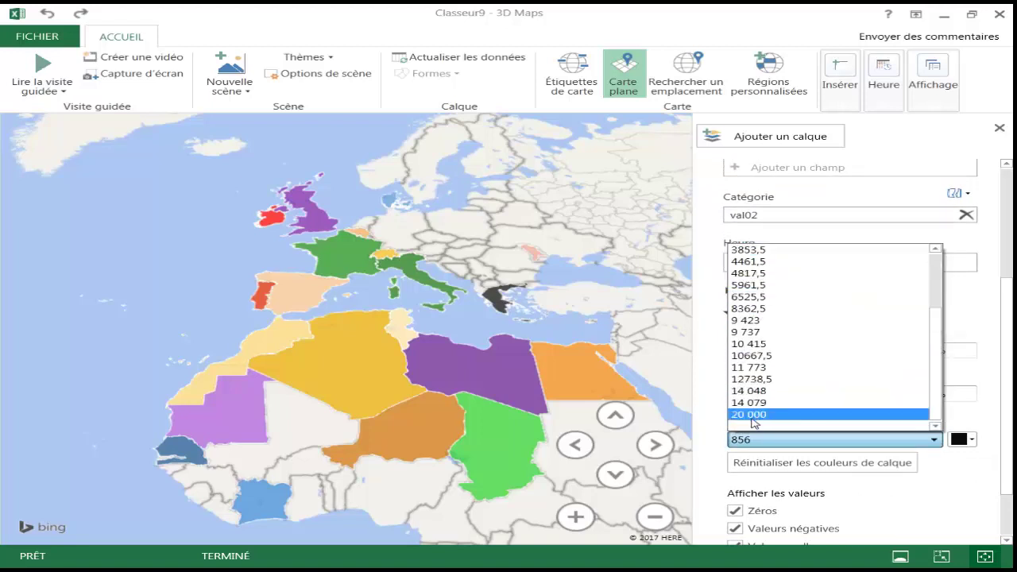
pyautogui.click(752, 415)
pyautogui.click(973, 441)
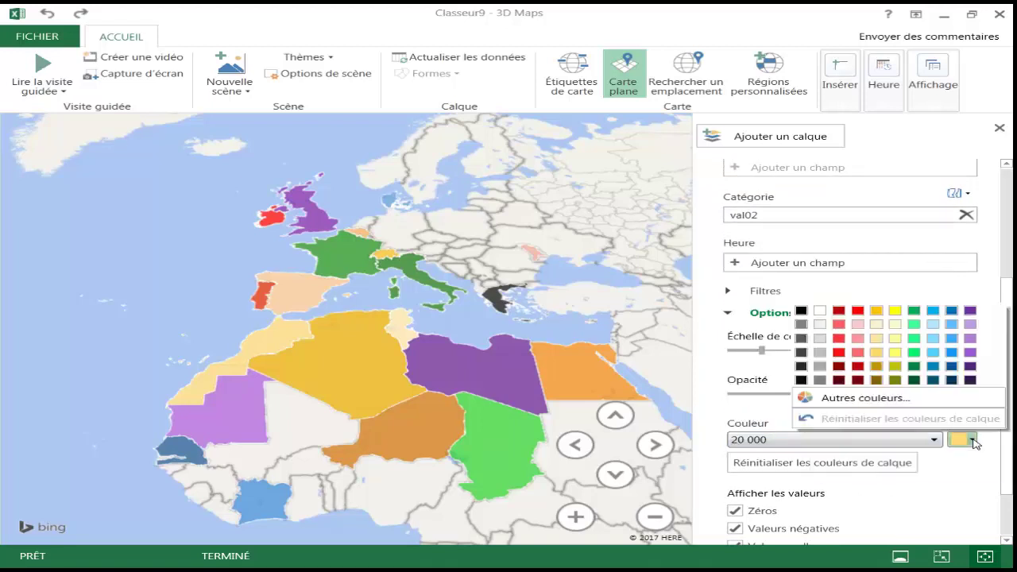
pyautogui.click(857, 311)
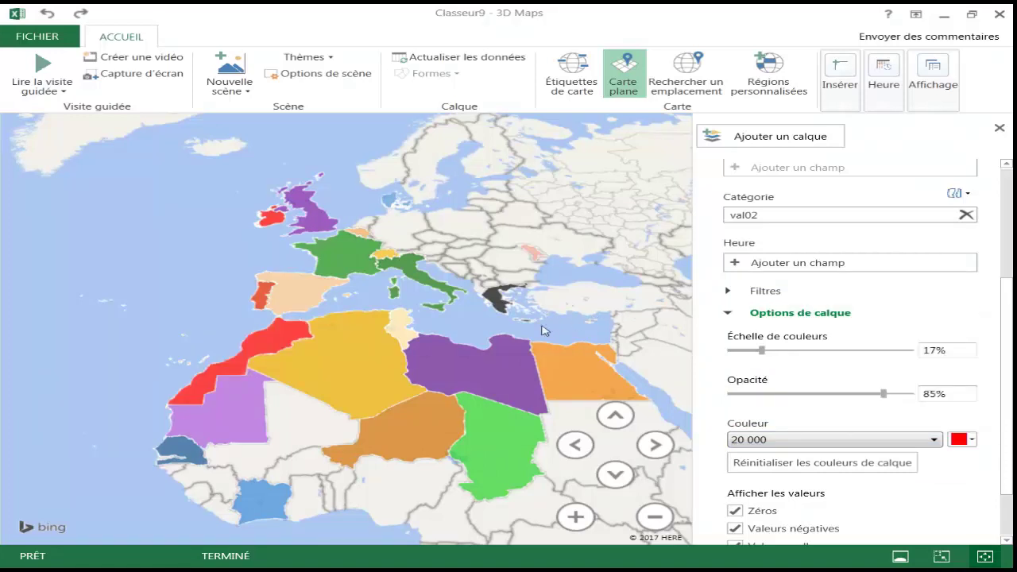
# Recolour the 856 category (Greece) bright green.
pyautogui.click(898, 441)
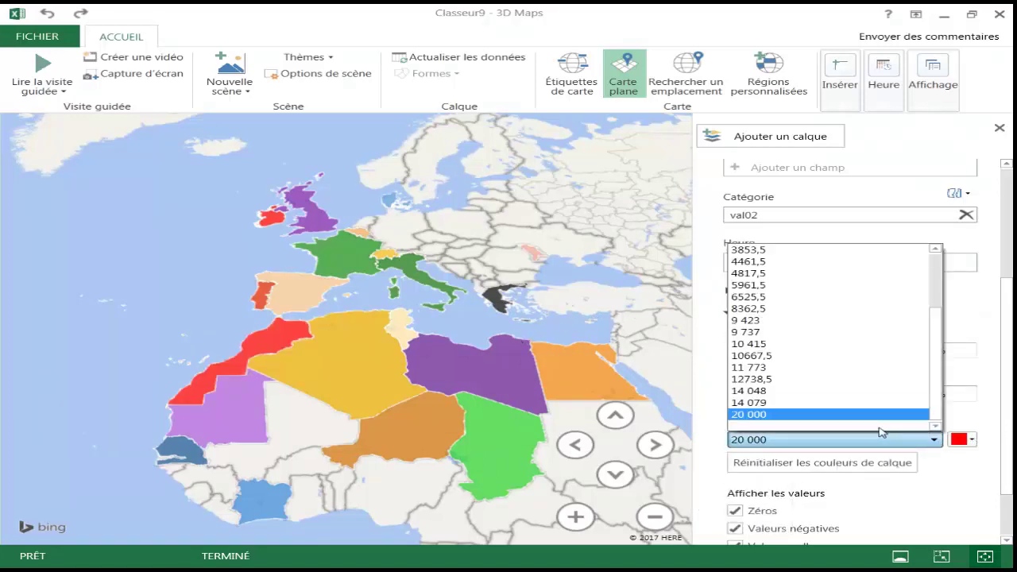
pyautogui.moveTo(940, 362); pyautogui.dragTo(940, 306)
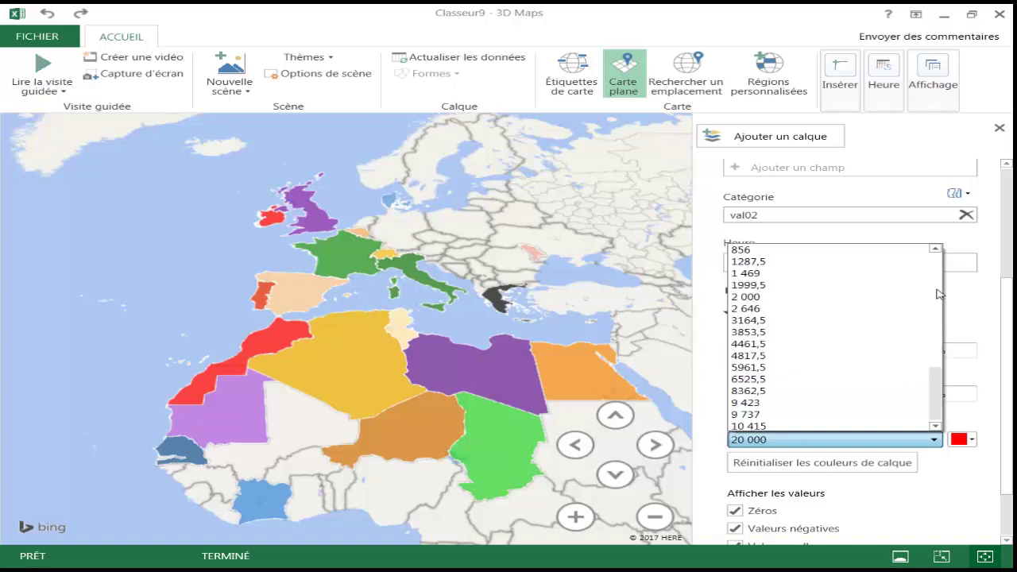
pyautogui.click(760, 251)
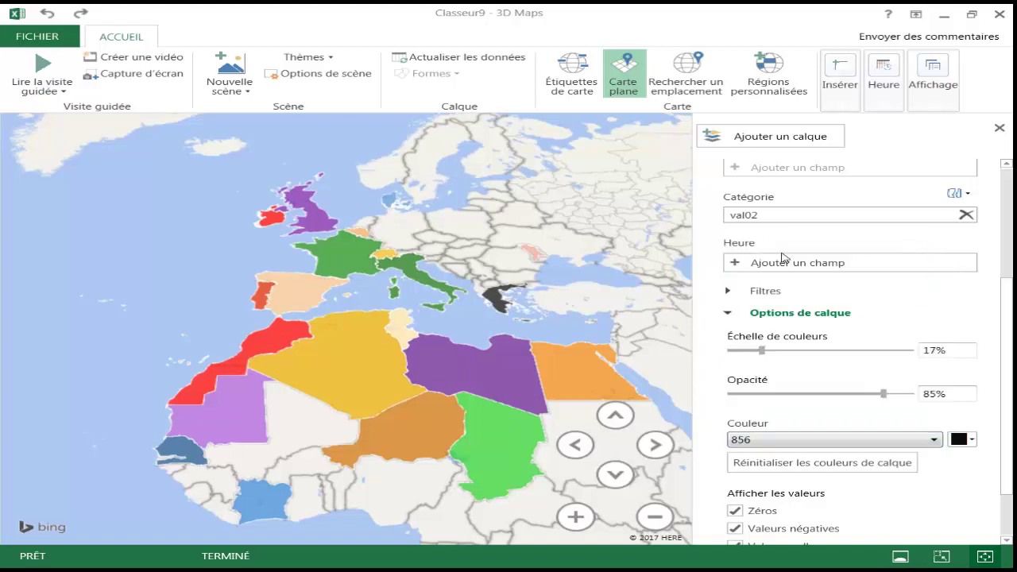
pyautogui.click(966, 441)
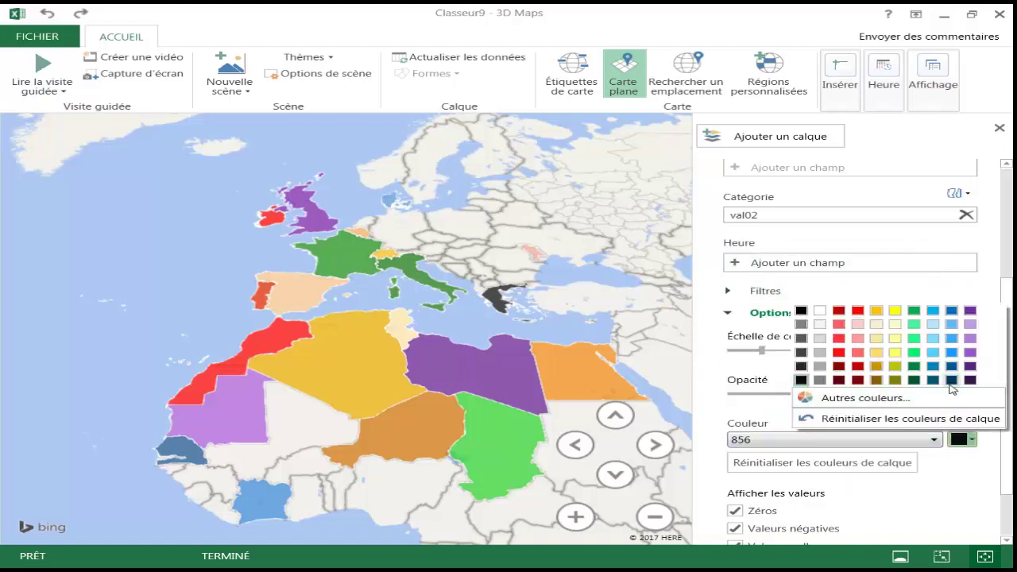
pyautogui.click(915, 352)
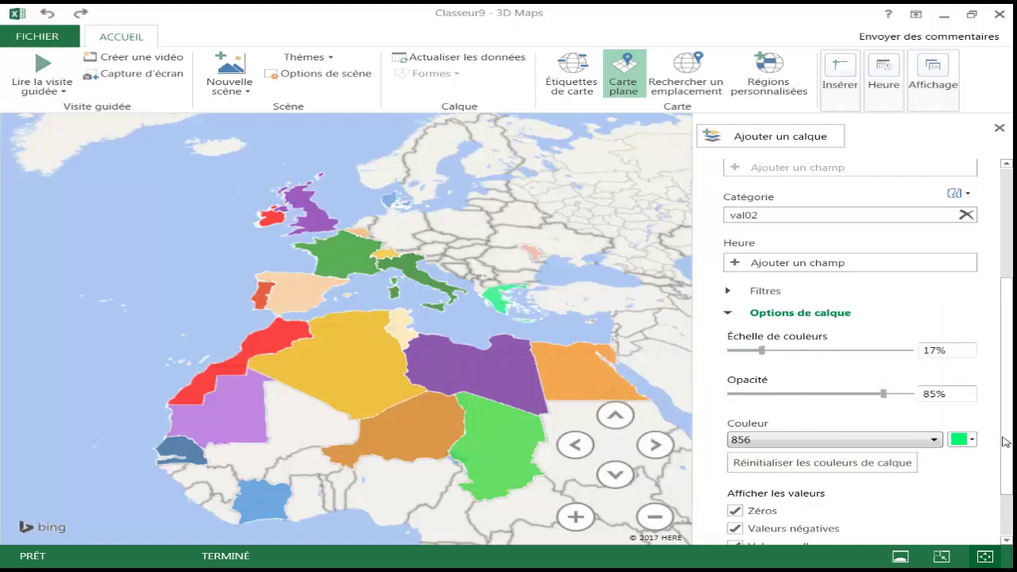
pyautogui.scroll(-2, 1005, 442)
pyautogui.scroll(5, 1004, 487)
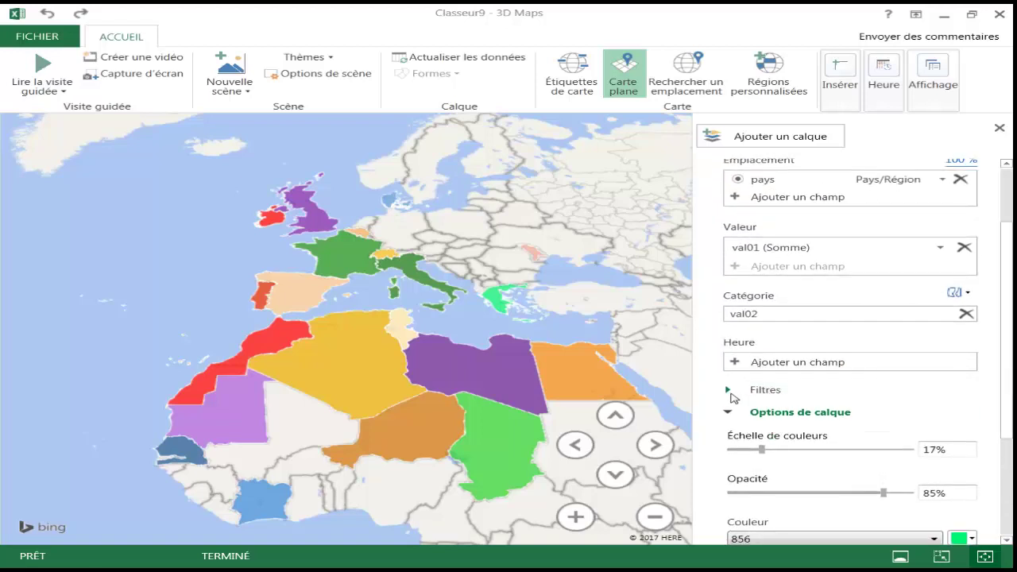
# Add a Somme de val01 filter to the layer.
pyautogui.click(729, 389)
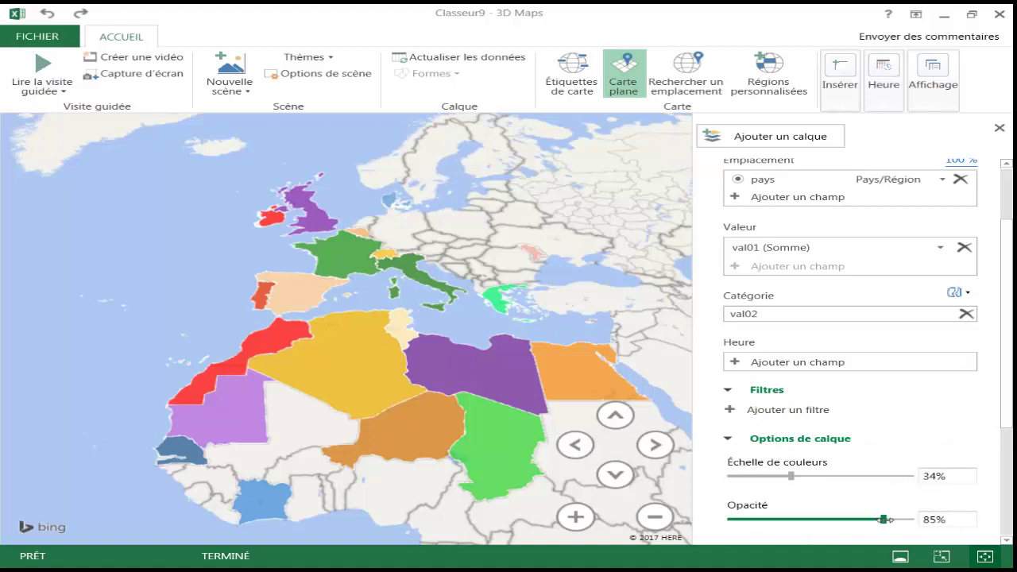
pyautogui.click(735, 411)
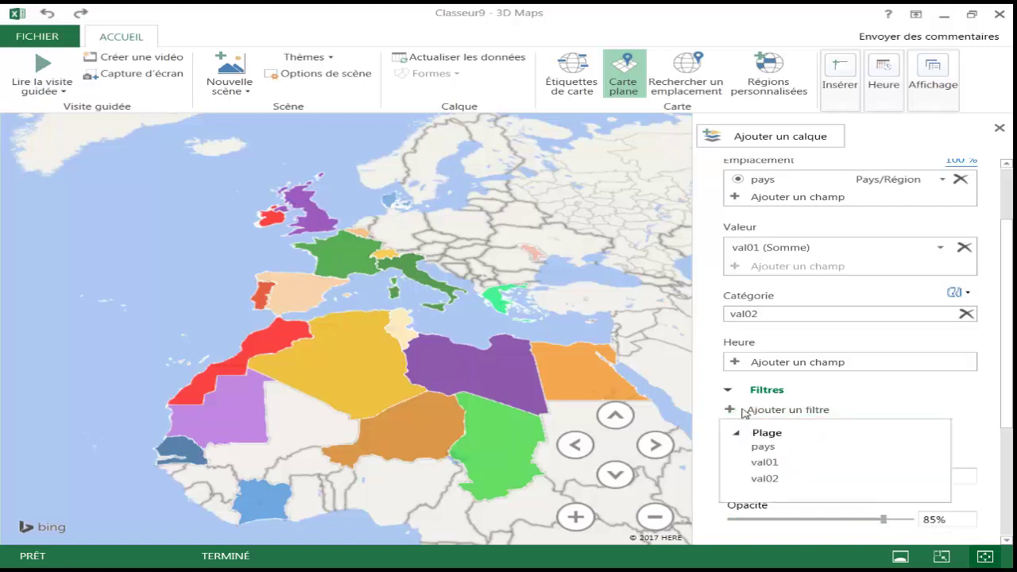
pyautogui.click(764, 462)
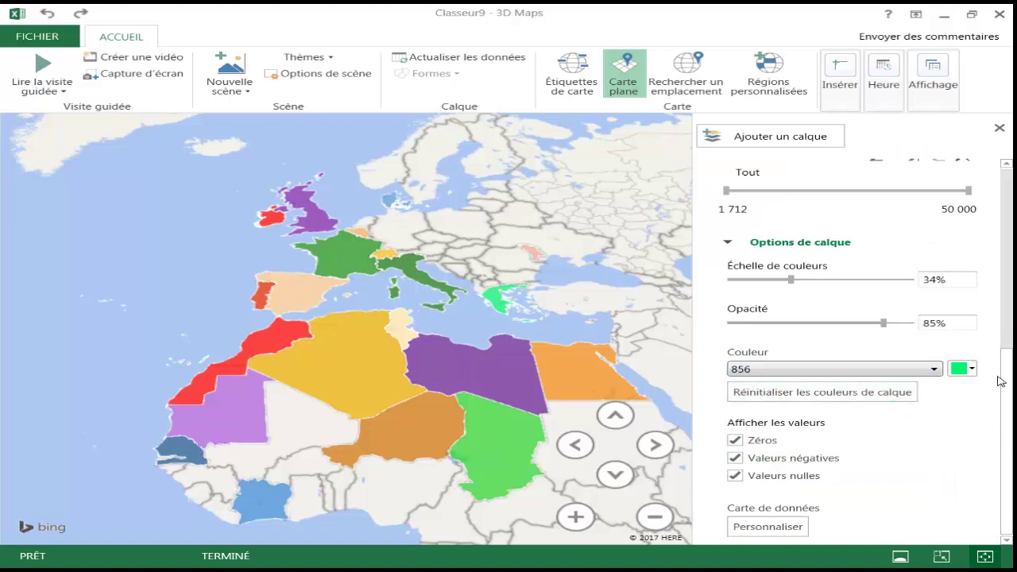
# Narrow the val01 filter range to between 1 712 and 25 593.
pyautogui.scroll(2, 1001, 382)
pyautogui.scroll(1, 1010, 326)
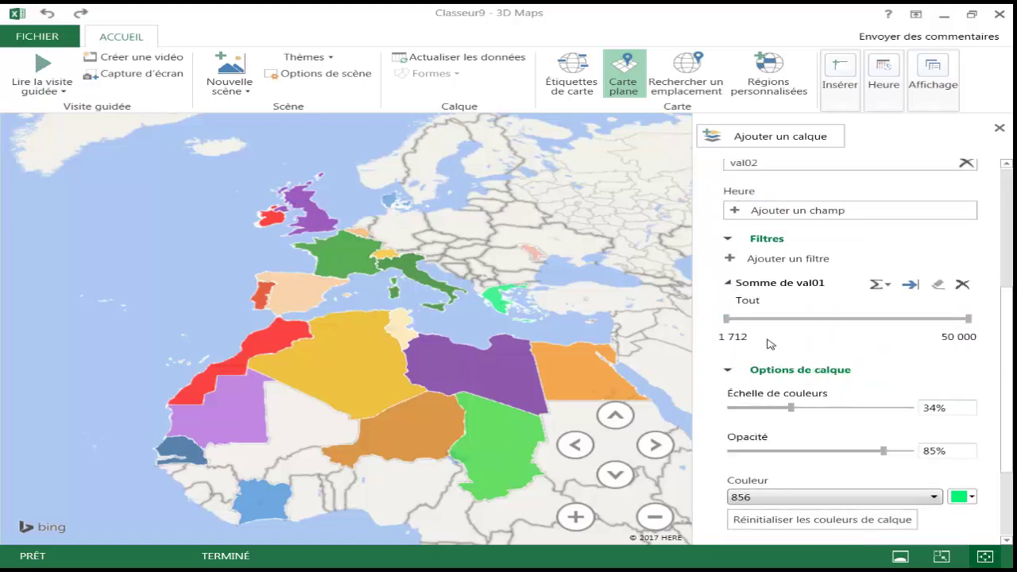
pyautogui.moveTo(728, 318); pyautogui.dragTo(823, 319)
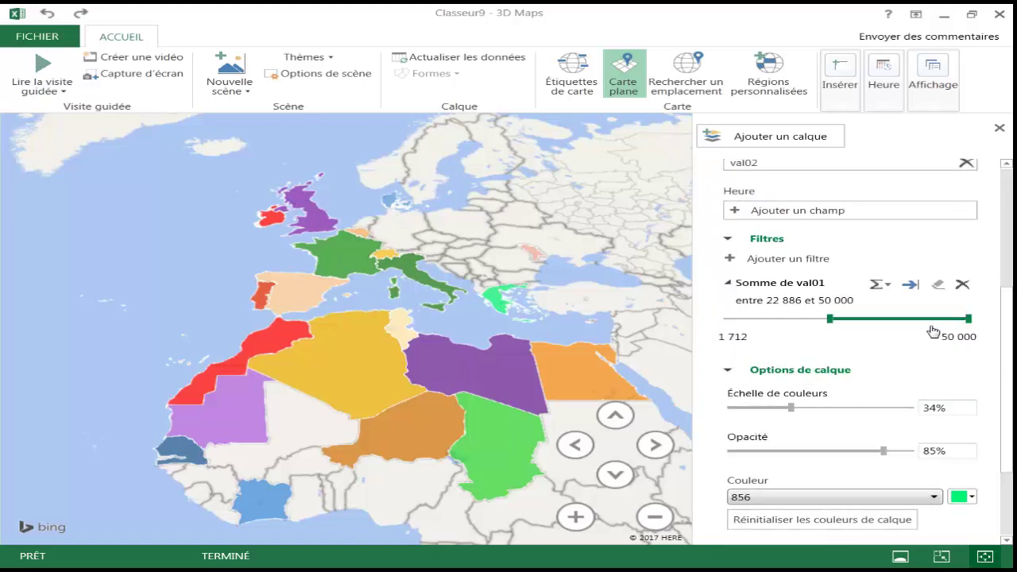
pyautogui.moveTo(968, 318); pyautogui.dragTo(939, 319)
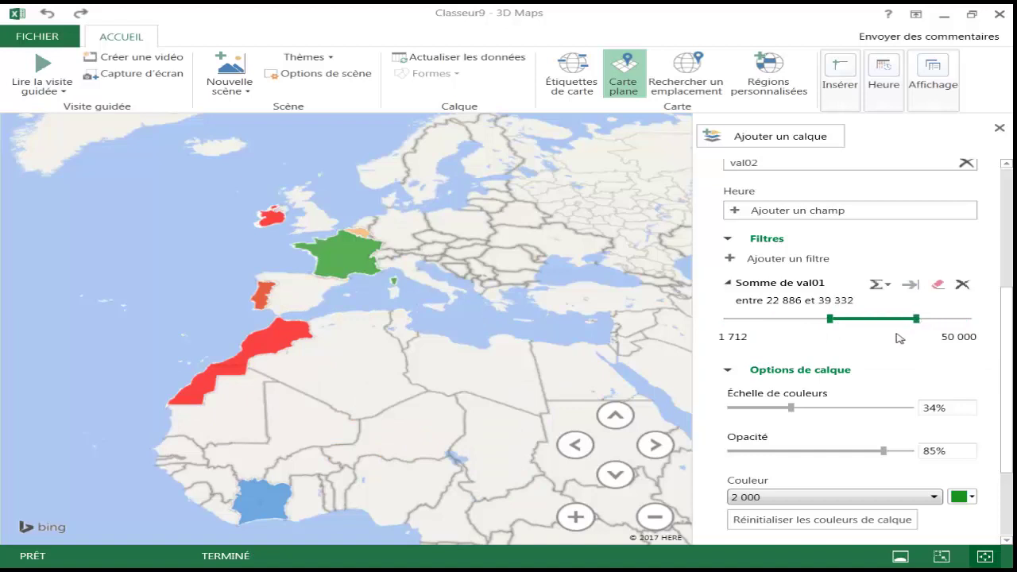
pyautogui.moveTo(884, 319); pyautogui.dragTo(936, 318)
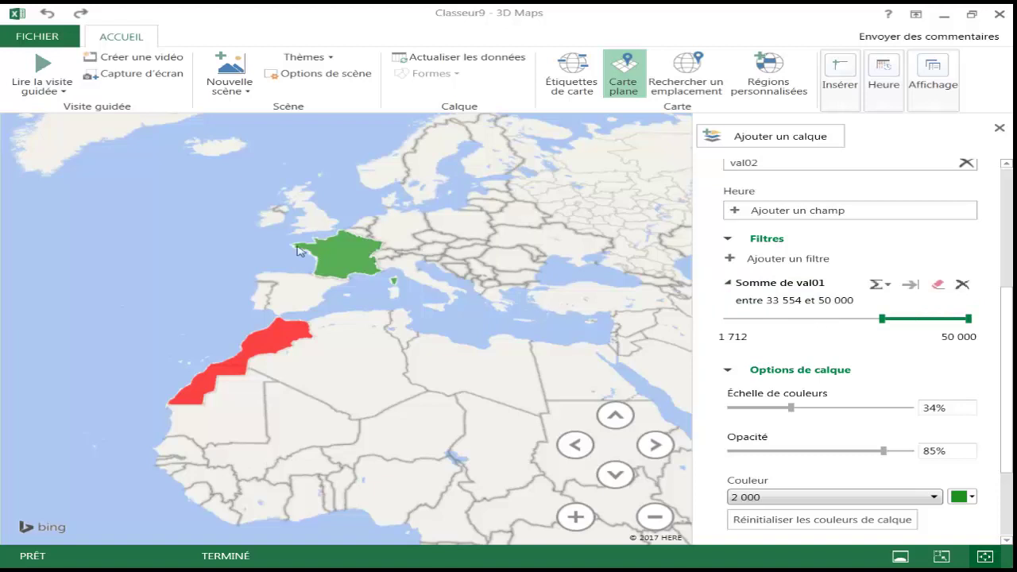
pyautogui.moveTo(916, 327)
pyautogui.mouseDown()
pyautogui.moveTo(767, 325)
pyautogui.moveTo(849, 324)
pyautogui.mouseUp()
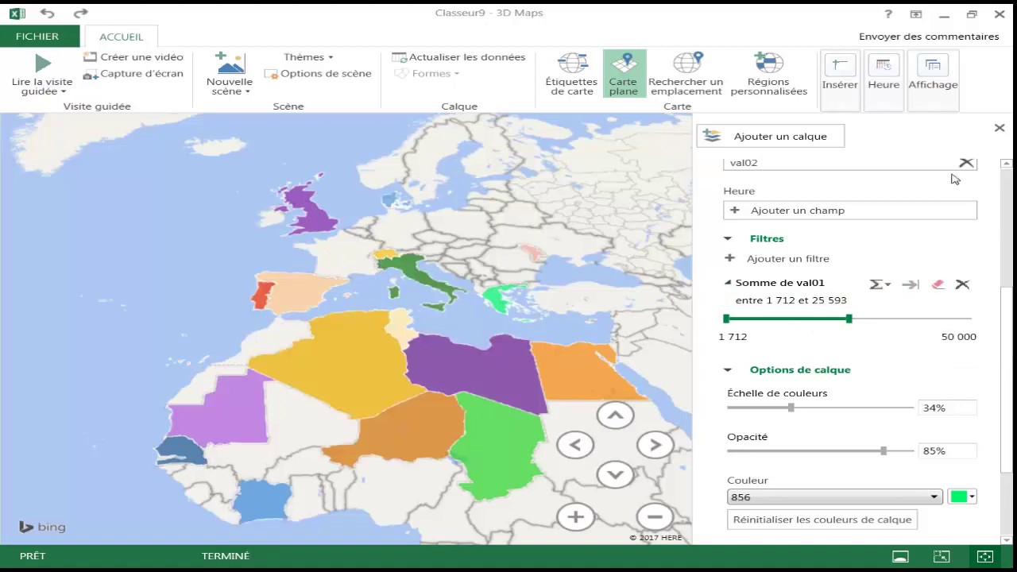
# Close the layer pane, switch from flat map to 3D globe, and tilt toward North Africa.
pyautogui.click(1000, 128)
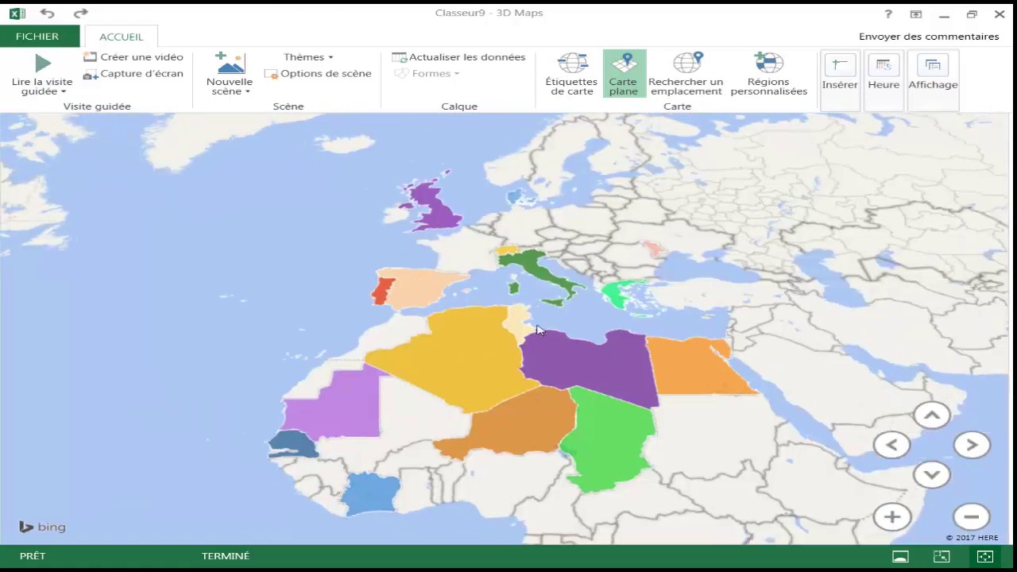
pyautogui.click(612, 95)
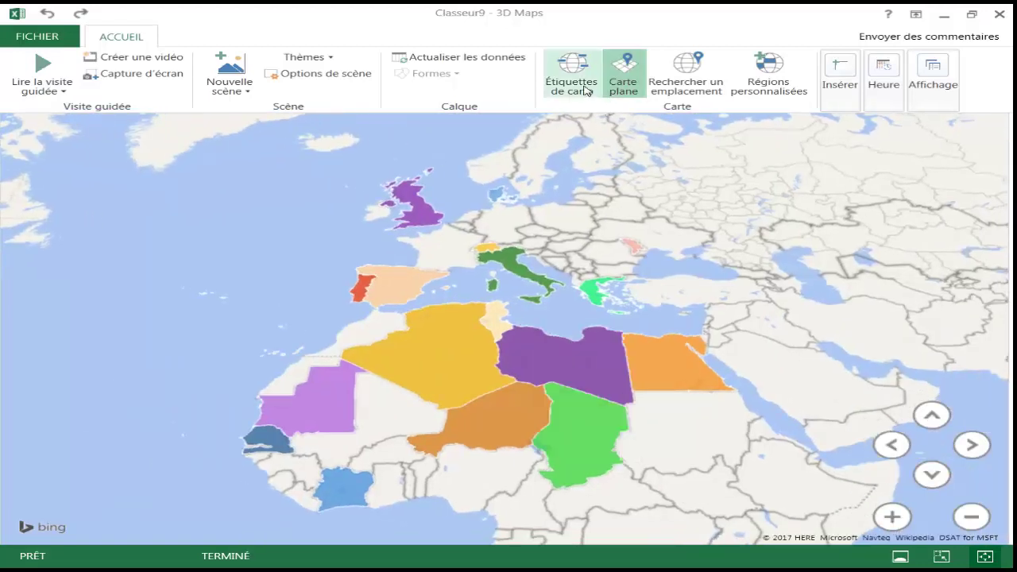
pyautogui.click(625, 86)
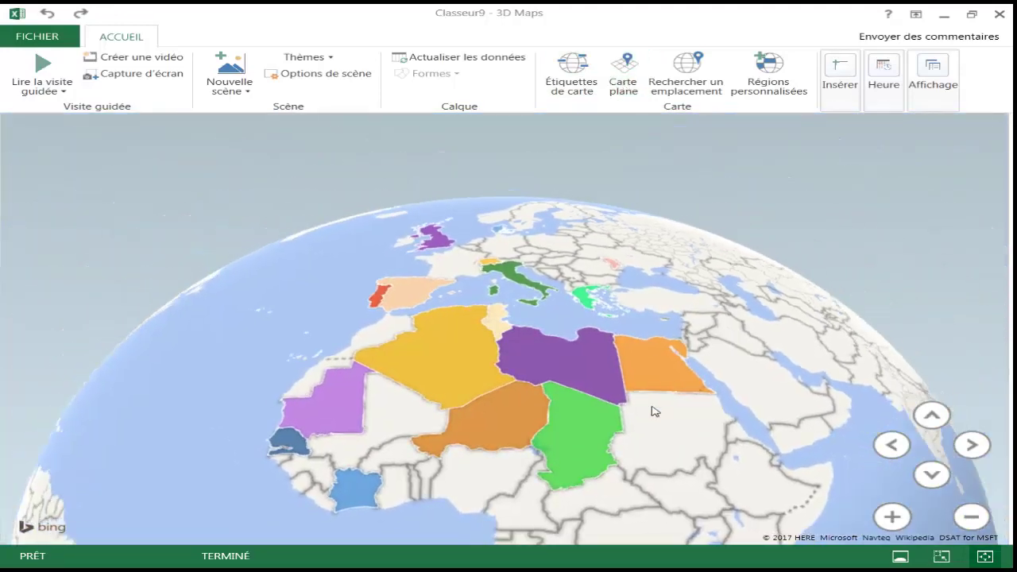
pyautogui.moveTo(624, 443); pyautogui.dragTo(591, 318)
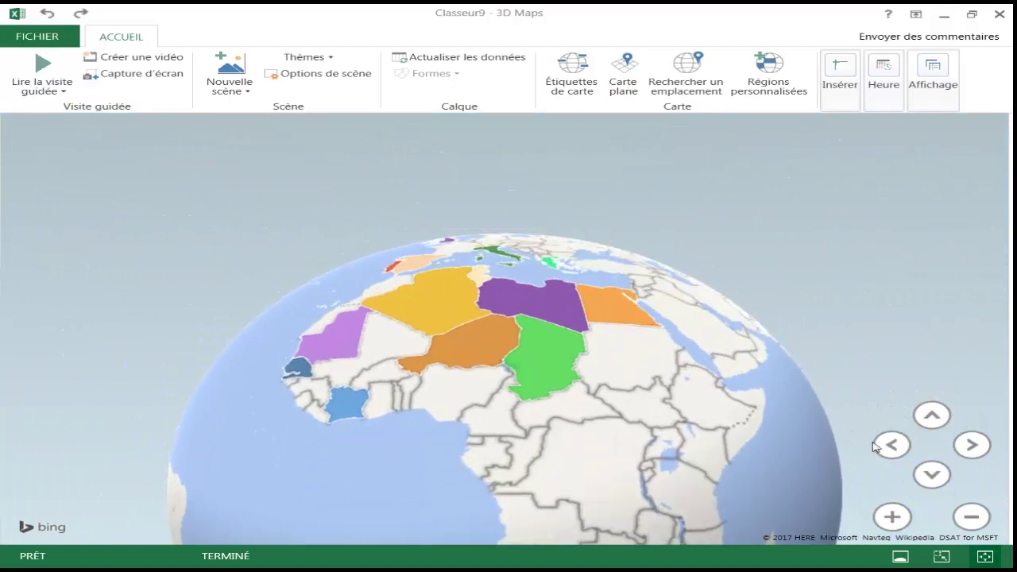
pyautogui.click(932, 415)
pyautogui.click(932, 415)
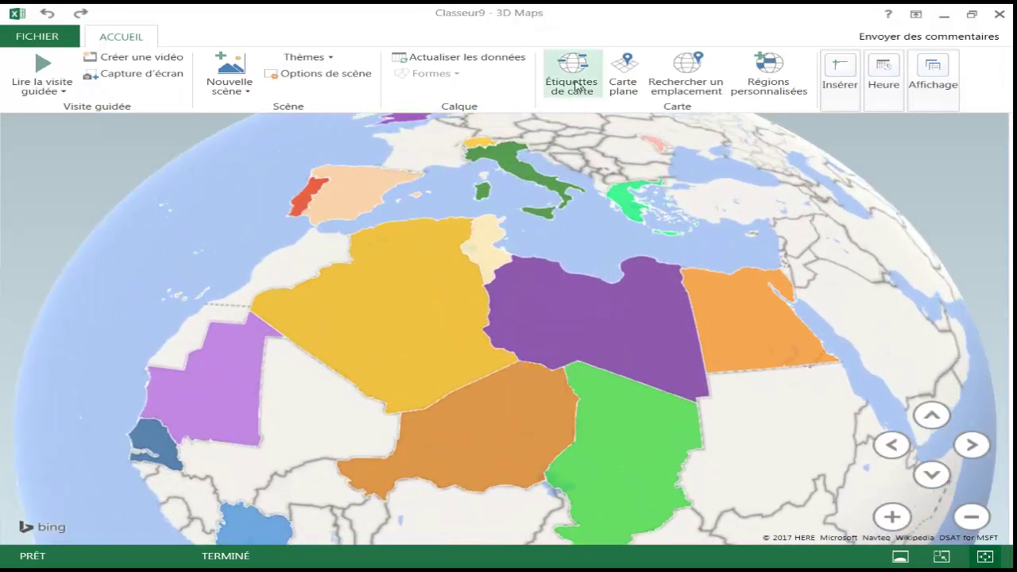
# Turn on map labels for countries and cities, centring North Africa.
pyautogui.click(578, 87)
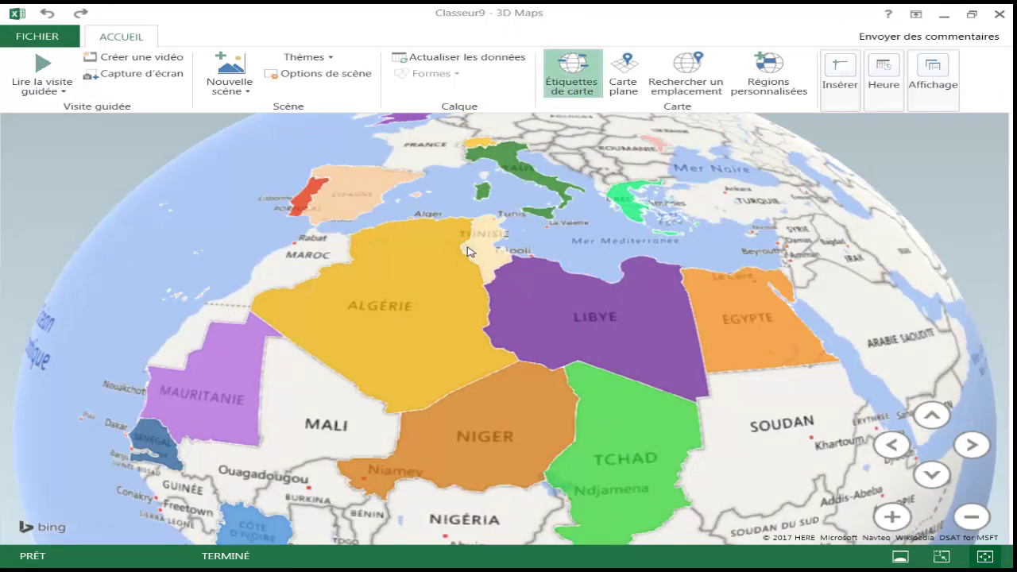
pyautogui.moveTo(415, 270); pyautogui.dragTo(469, 281)
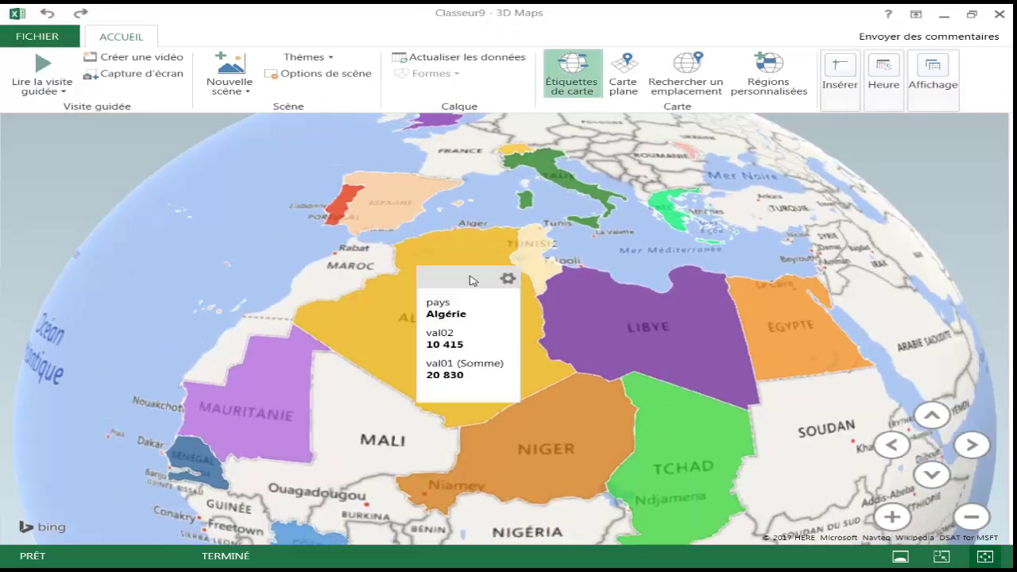
pyautogui.click(571, 81)
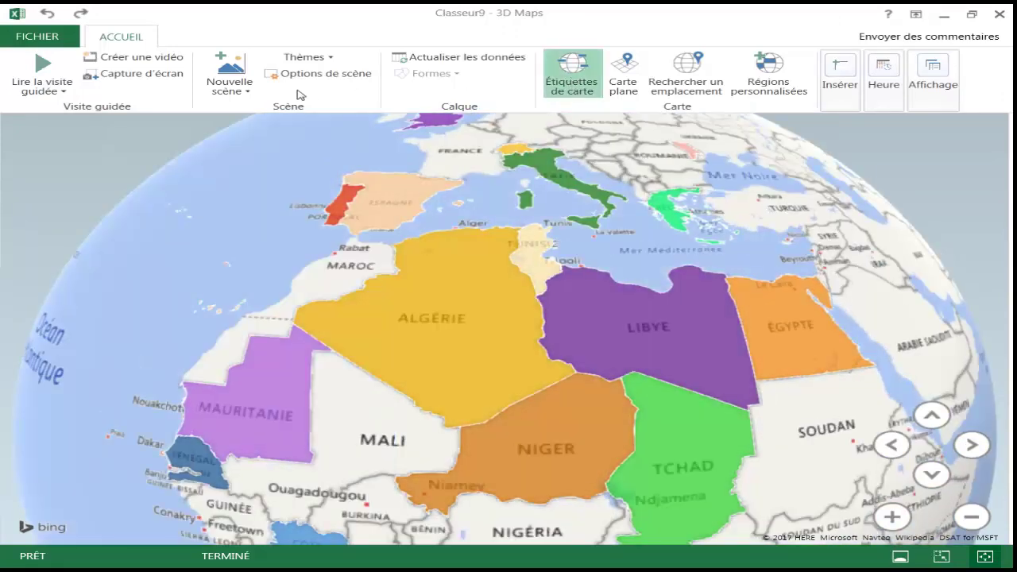
# Try the satellite and grey themes, restore the default theme, and pan east to the Middle East.
pyautogui.click(330, 62)
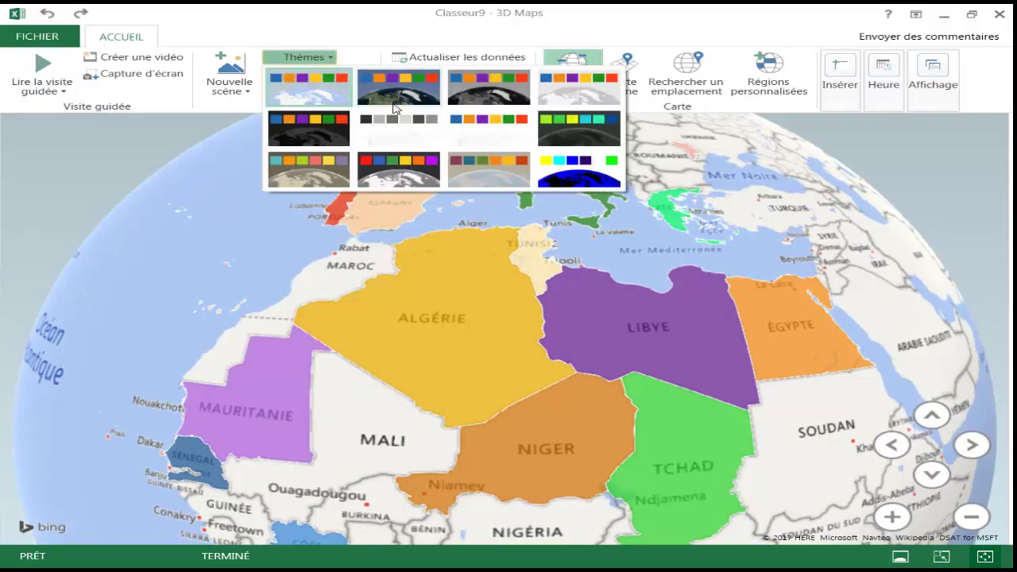
pyautogui.click(399, 102)
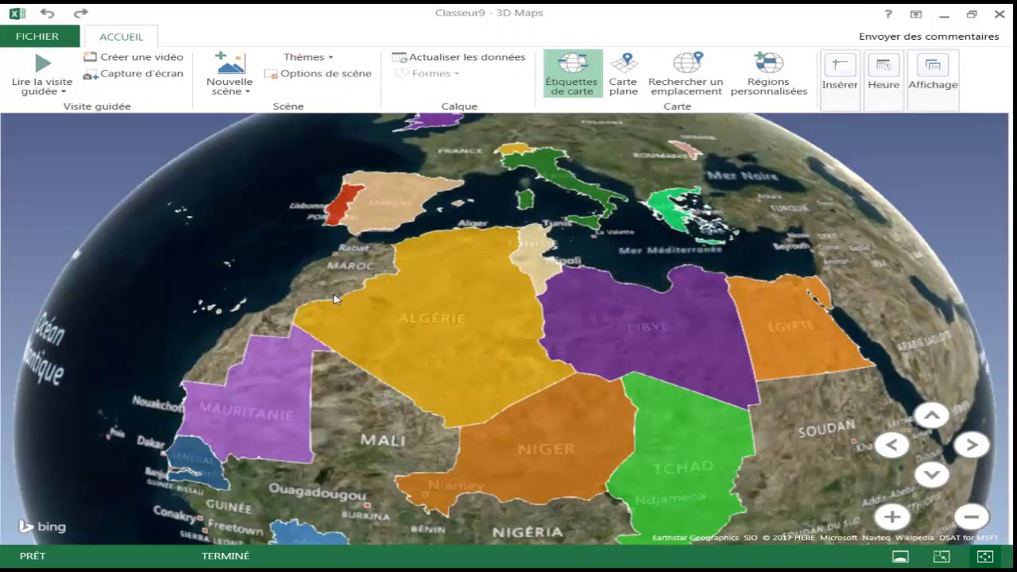
pyautogui.moveTo(334, 299); pyautogui.dragTo(613, 323)
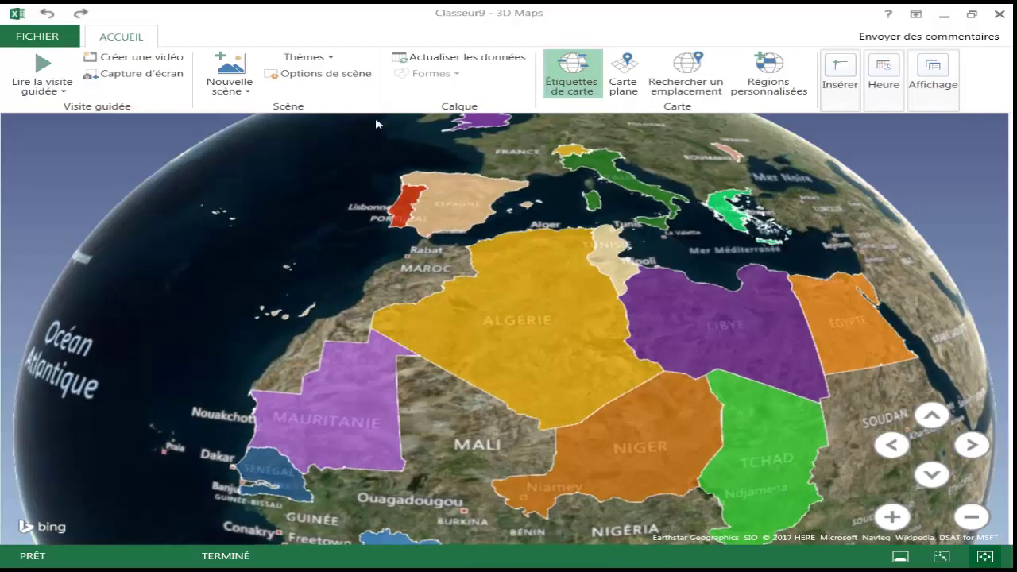
pyautogui.click(330, 59)
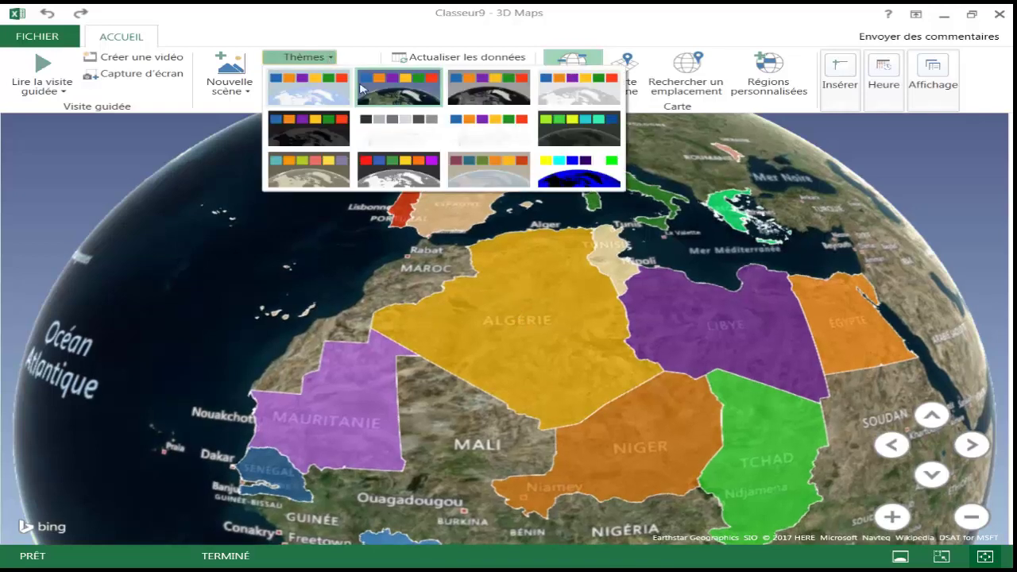
pyautogui.click(483, 182)
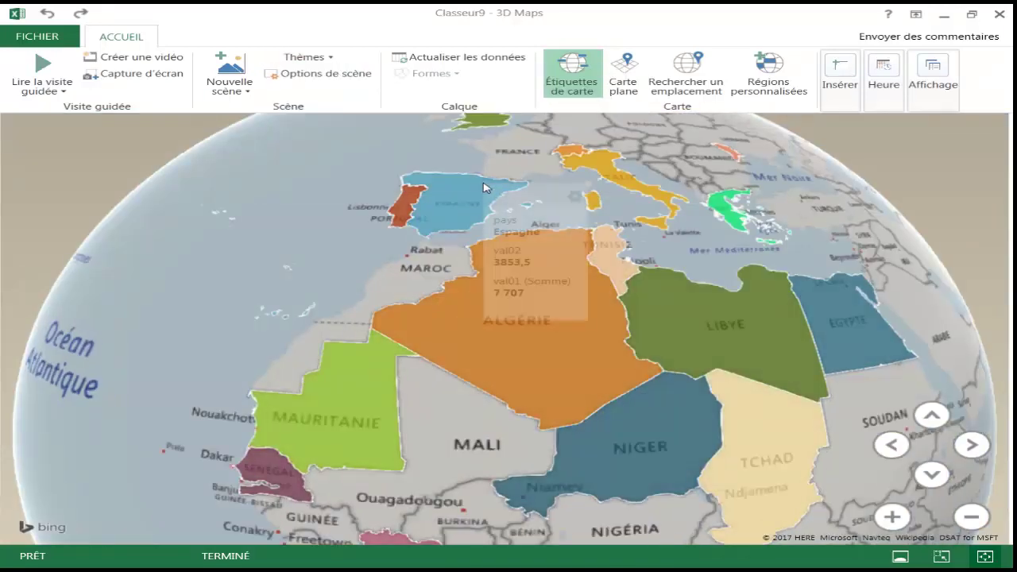
pyautogui.click(329, 58)
pyautogui.click(316, 89)
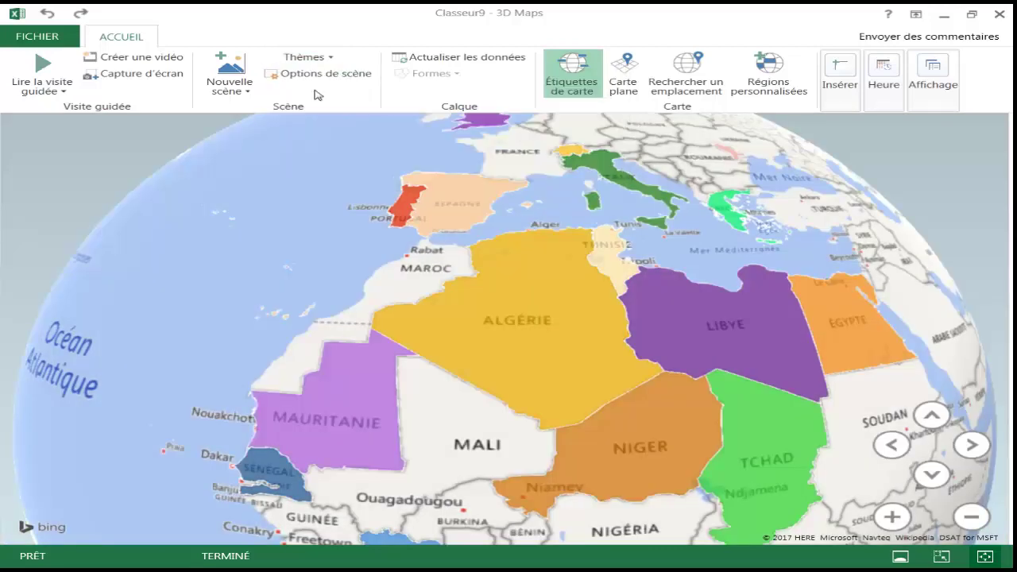
pyautogui.moveTo(849, 259); pyautogui.dragTo(718, 282)
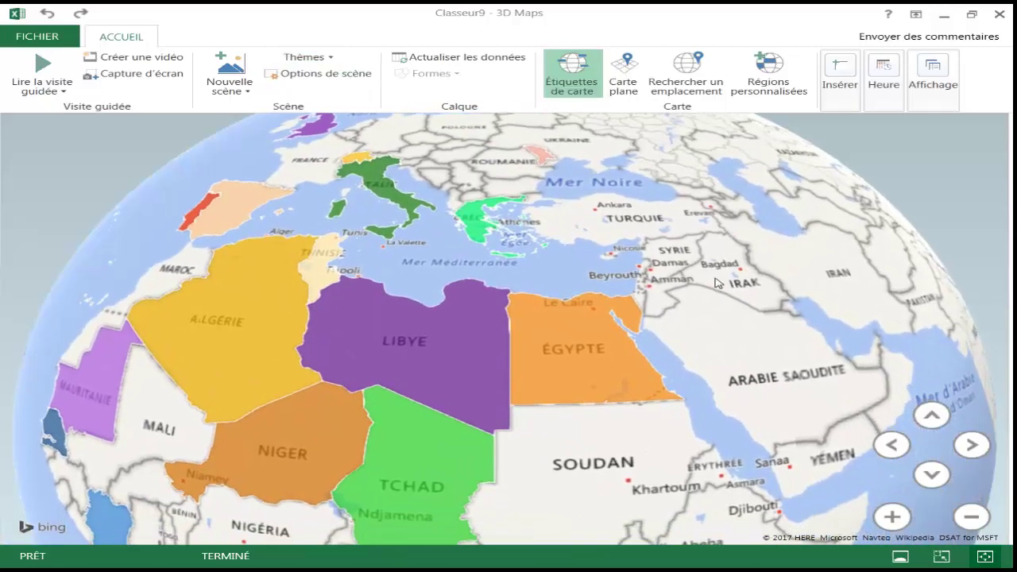
pyautogui.click(928, 84)
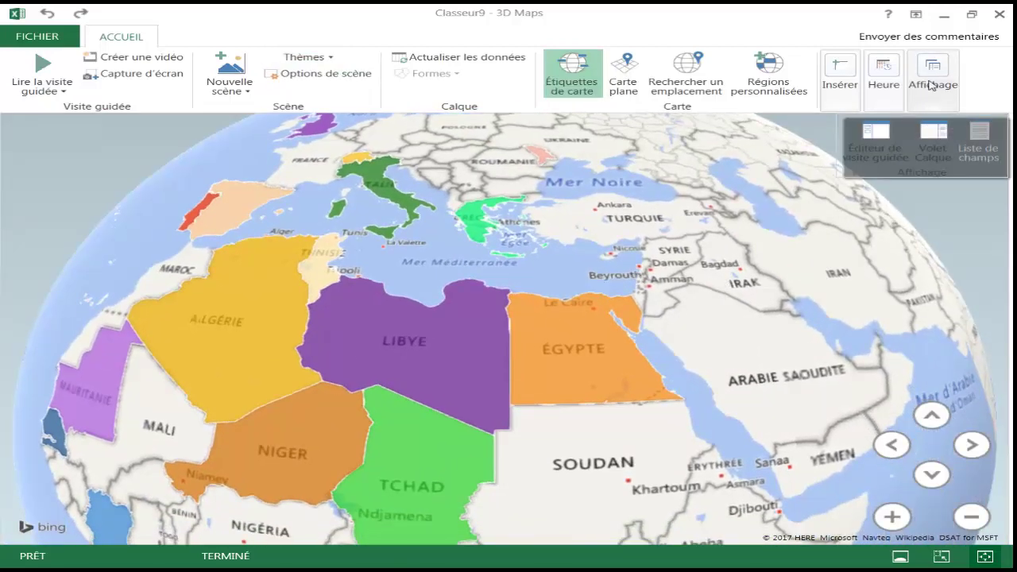
# Reopen the layer pane and show val01 as clustered 3D columns.
pyautogui.click(933, 148)
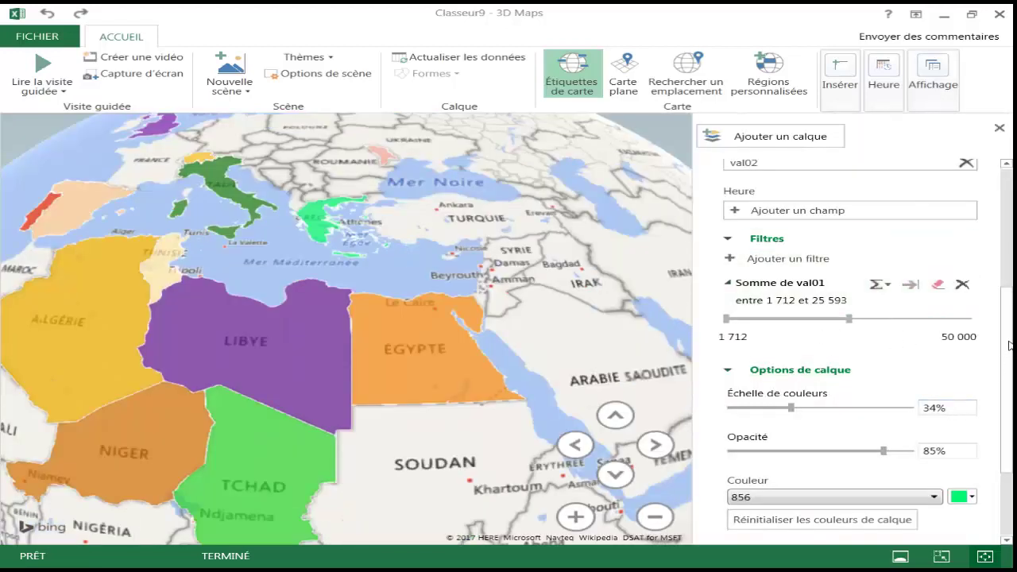
pyautogui.scroll(3, 1010, 335)
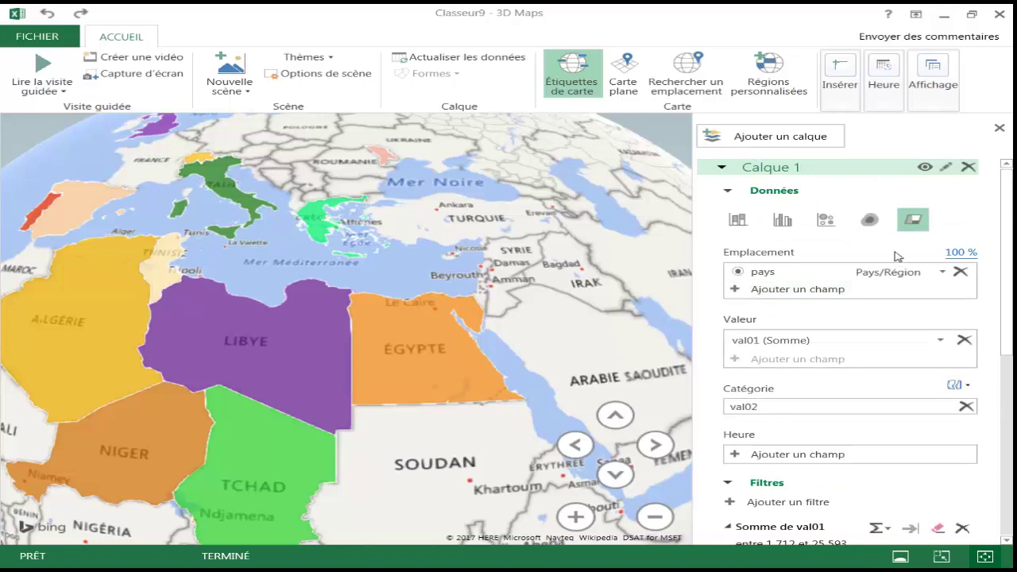
pyautogui.click(783, 219)
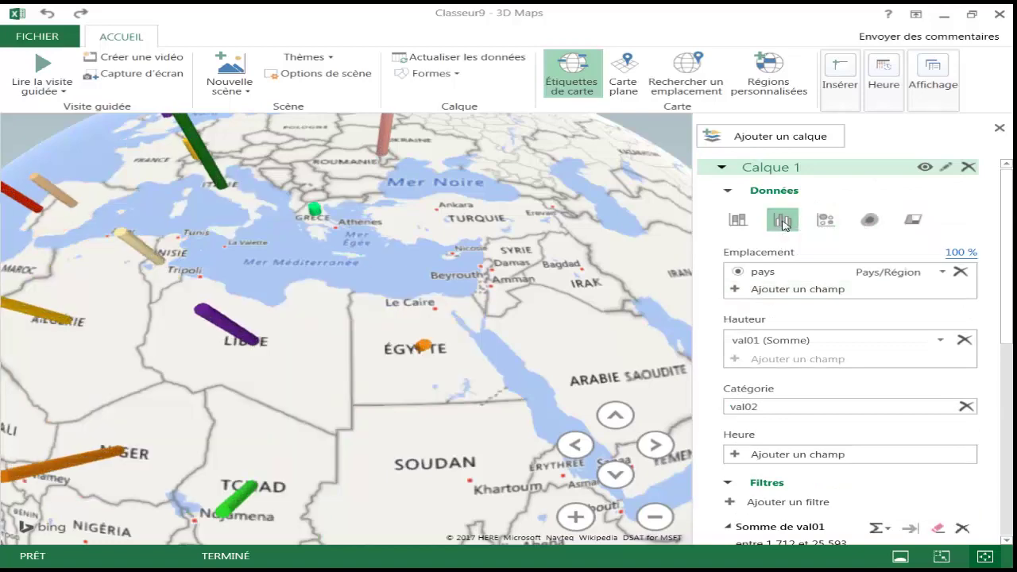
# Rotate and tilt the globe to bring Algeria, Mali and West Africa into view.
pyautogui.moveTo(310, 396); pyautogui.dragTo(446, 361)
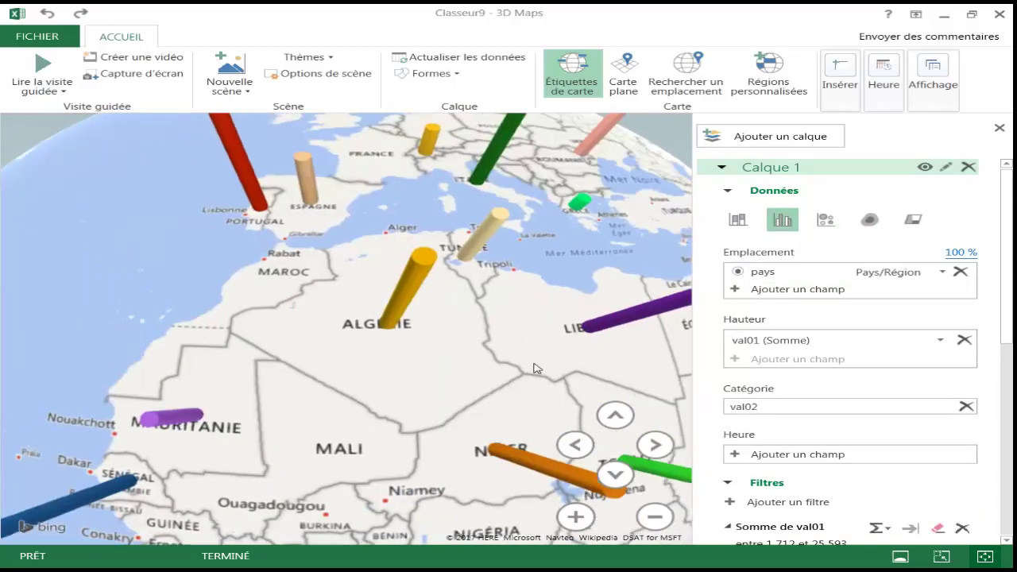
pyautogui.scroll(-3, 446, 361)
pyautogui.scroll(-2, 439, 461)
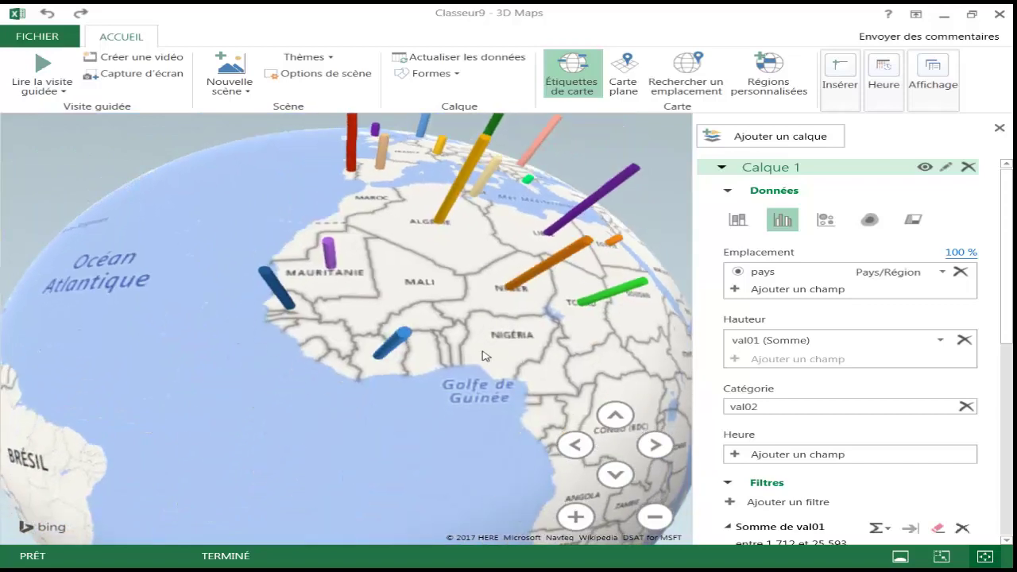
pyautogui.click(614, 414)
pyautogui.click(613, 475)
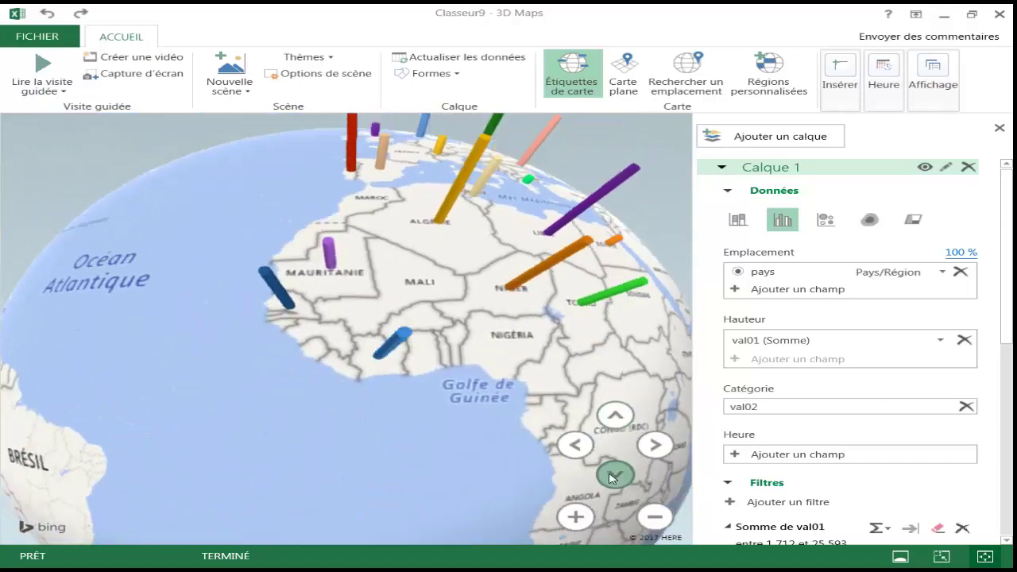
pyautogui.click(614, 475)
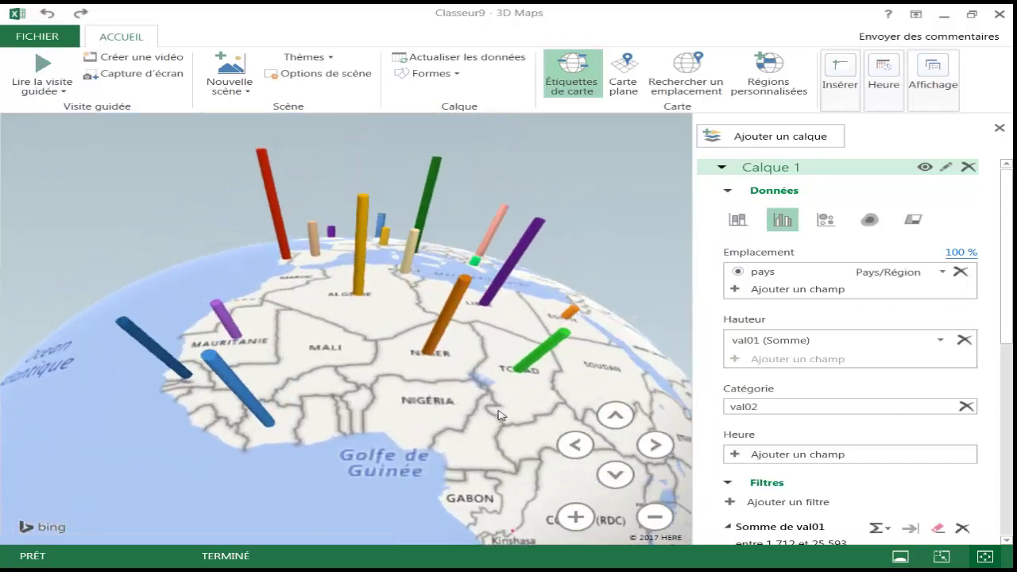
pyautogui.scroll(3, 528, 404)
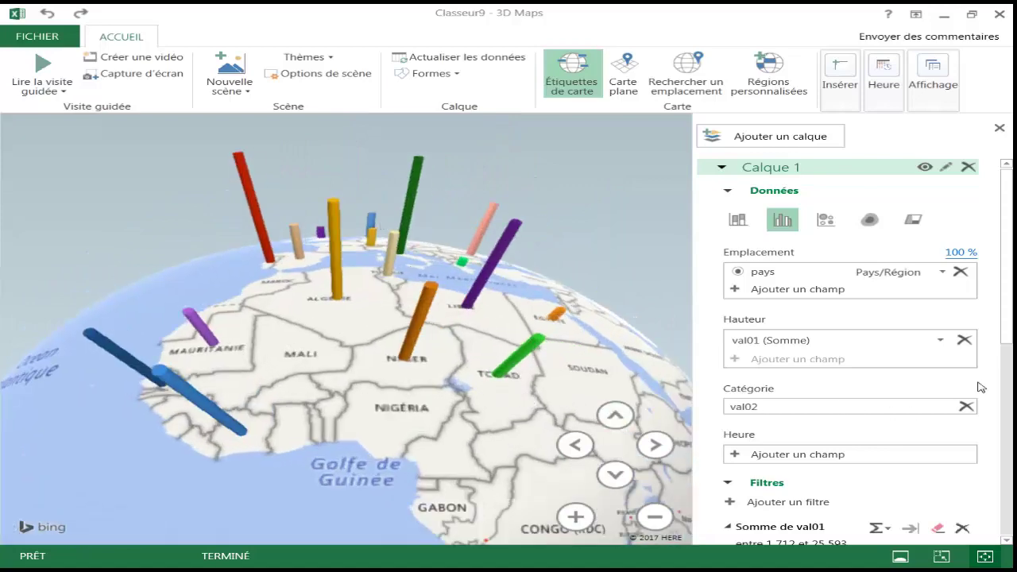
# Widen the Calque 1 columns to about 297% thickness.
pyautogui.scroll(-5, 1008, 303)
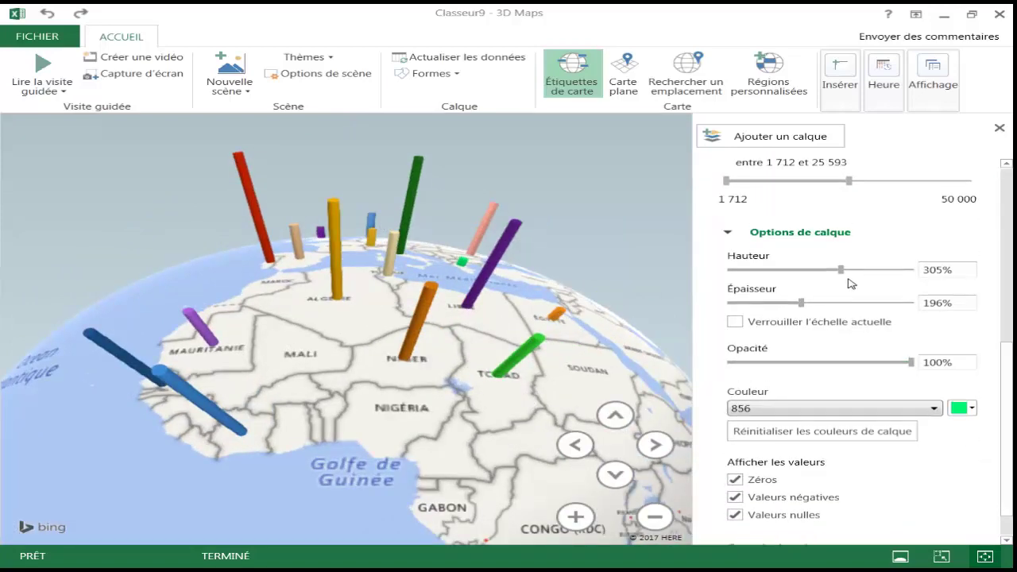
pyautogui.moveTo(848, 271); pyautogui.dragTo(753, 270)
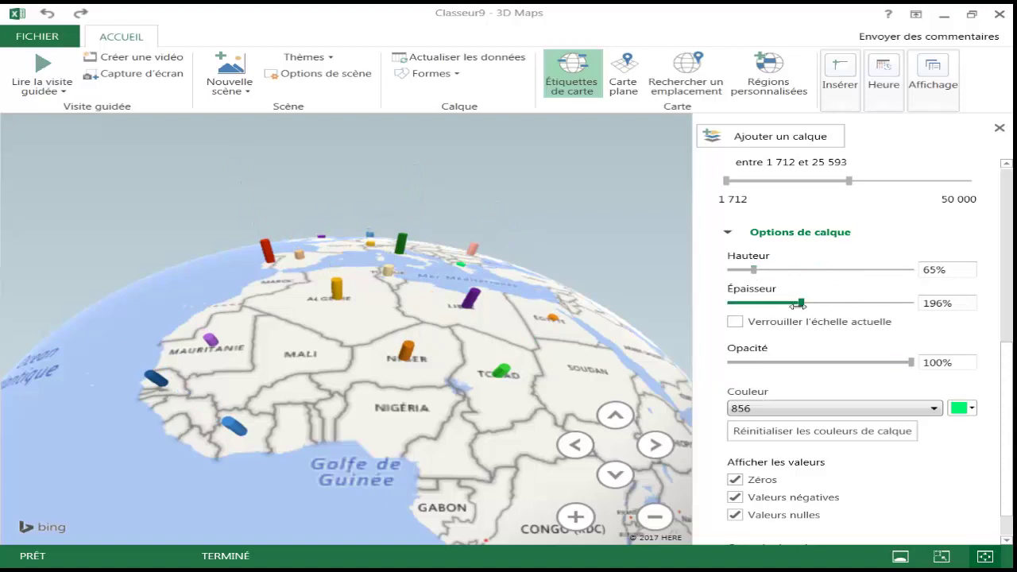
pyautogui.moveTo(801, 305); pyautogui.dragTo(838, 303)
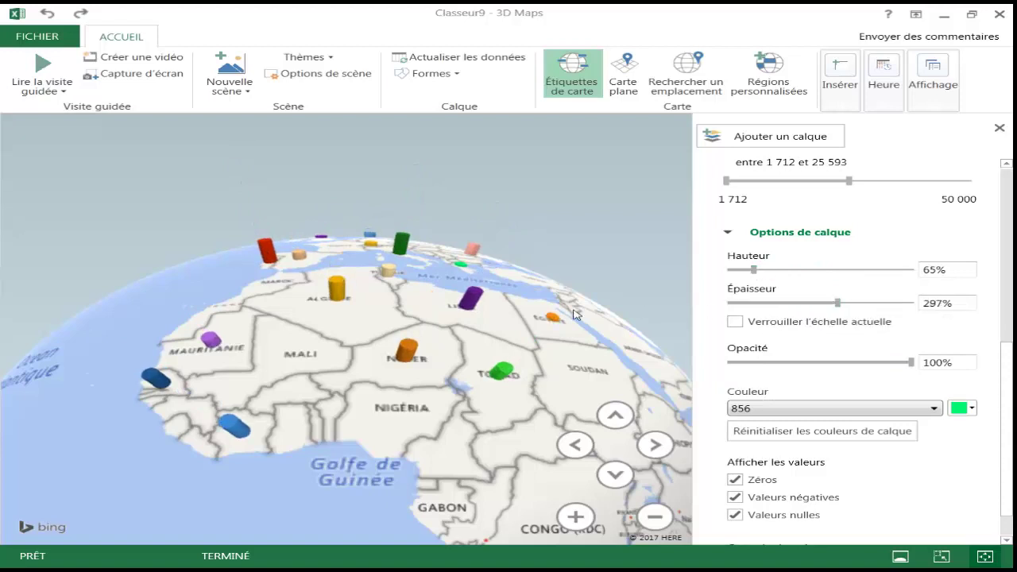
# Turn and zoom the globe to frame northwest Africa and southern Europe up close.
pyautogui.click(615, 414)
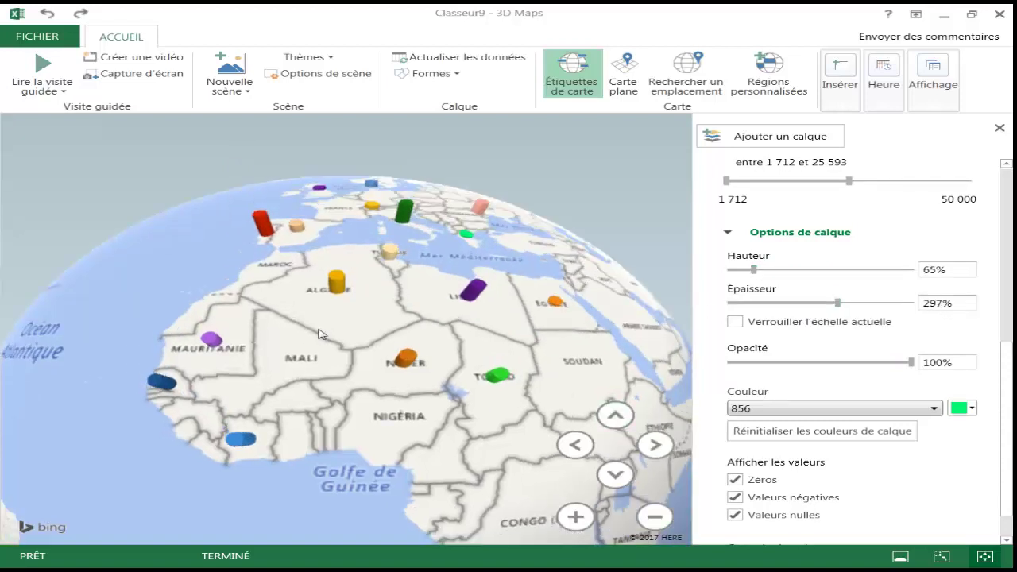
pyautogui.moveTo(320, 334); pyautogui.dragTo(465, 414)
pyautogui.scroll(5, 465, 414)
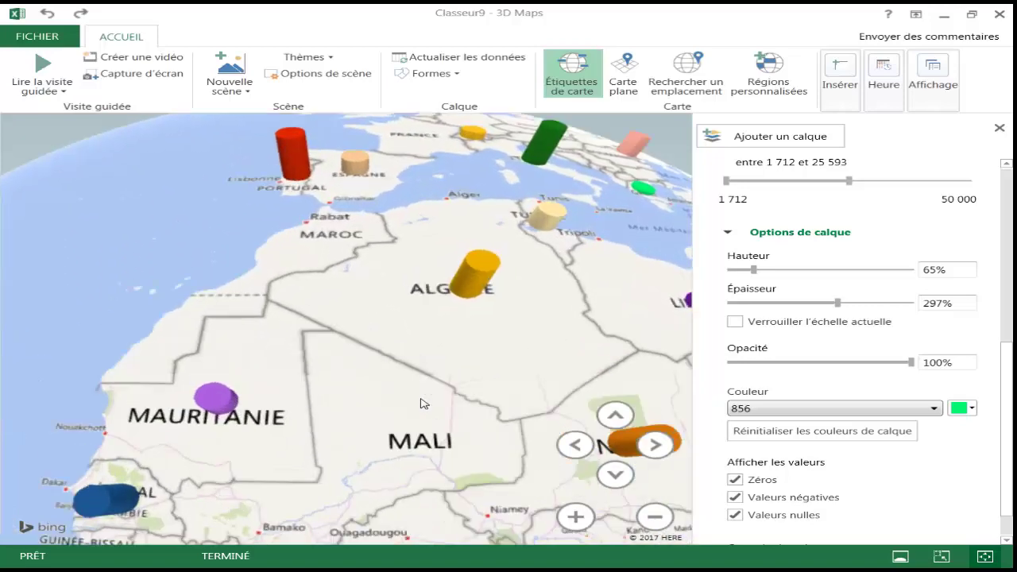
pyautogui.scroll(-3, 451, 394)
pyautogui.scroll(1, 460, 388)
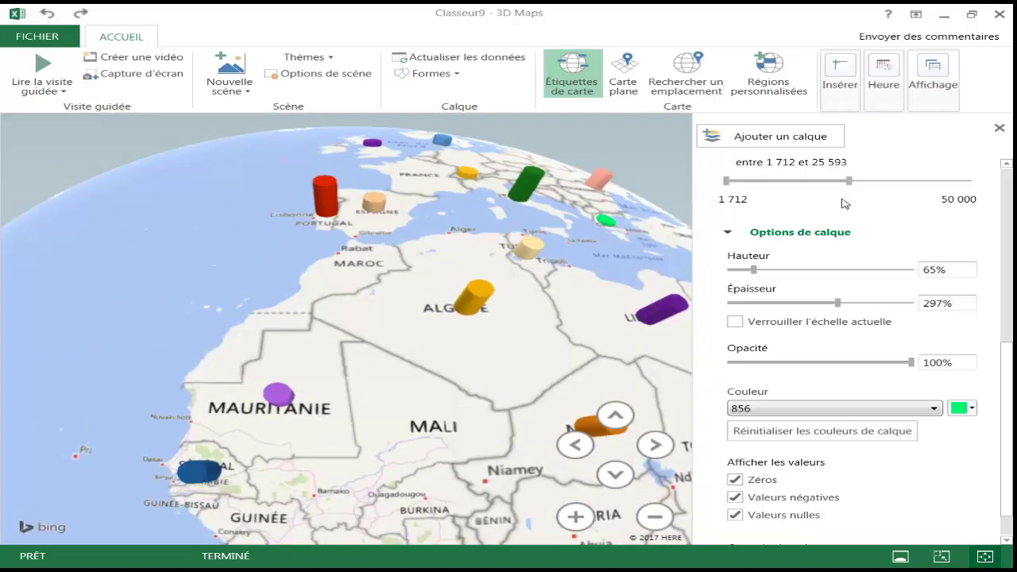
pyautogui.moveTo(1005, 368)
pyautogui.mouseDown()
pyautogui.moveTo(990, 205)
pyautogui.moveTo(1000, 192)
pyautogui.mouseUp()
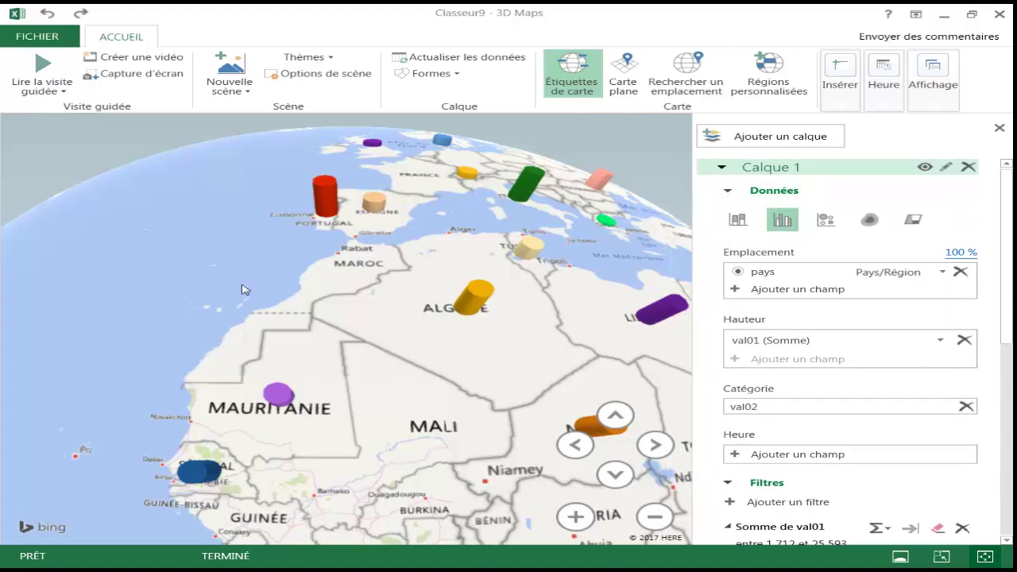
# Select E5:F11 in the Classeur9 workbook and add it to 3D Maps as Calque 2.
pyautogui.hotkey('alt', 'Tab')
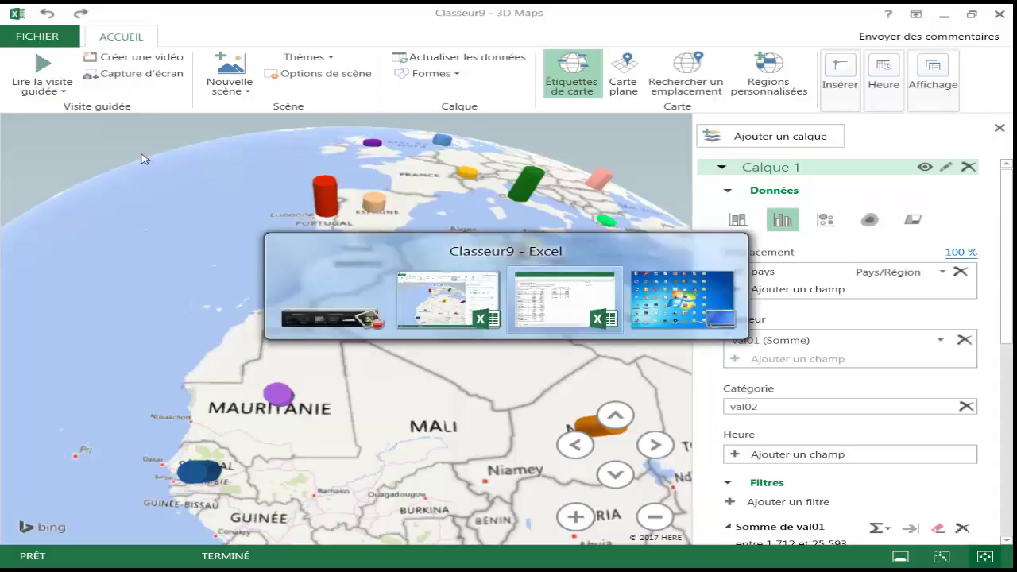
pyautogui.moveTo(439, 173); pyautogui.dragTo(497, 268)
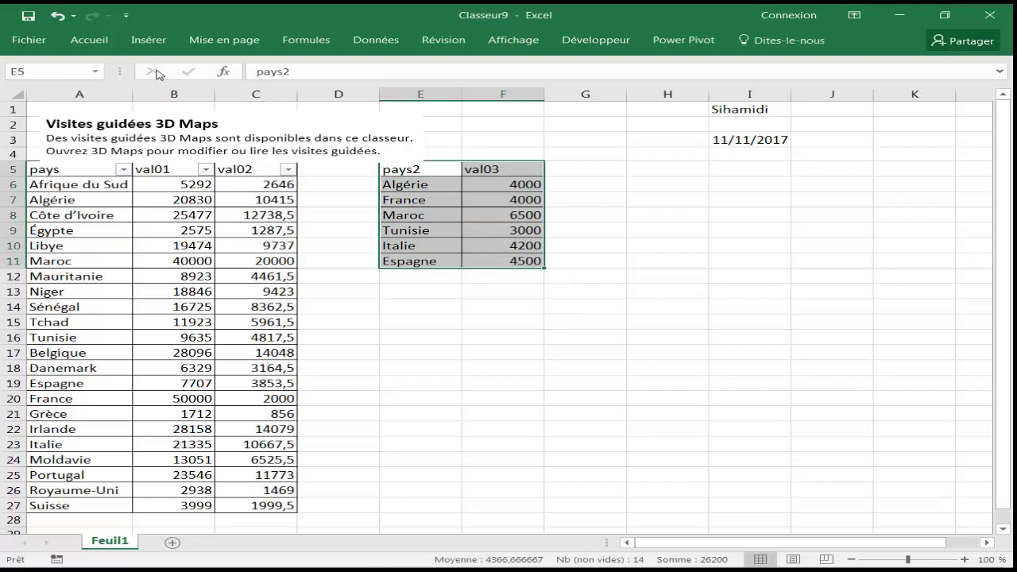
pyautogui.click(148, 39)
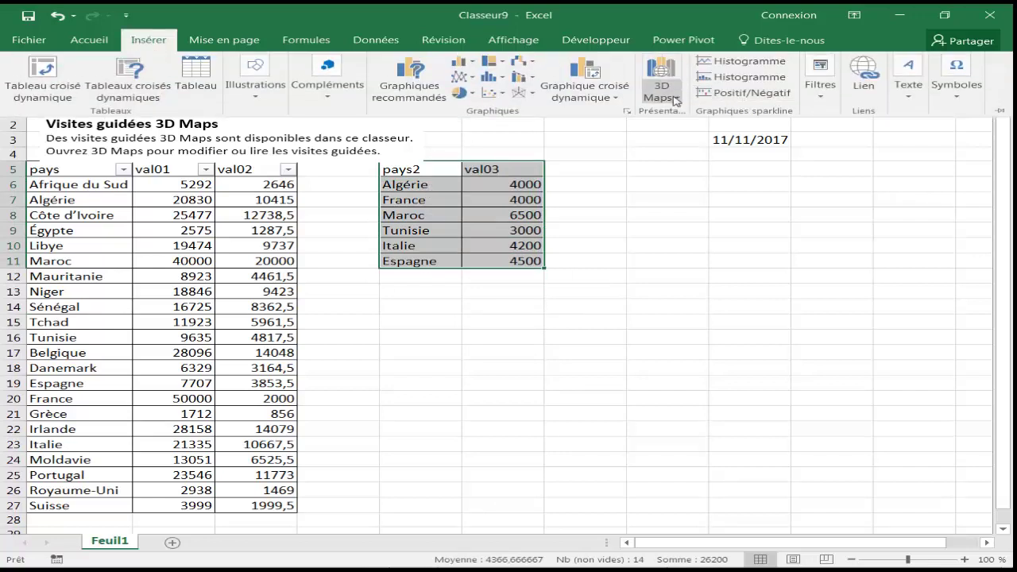
pyautogui.click(674, 100)
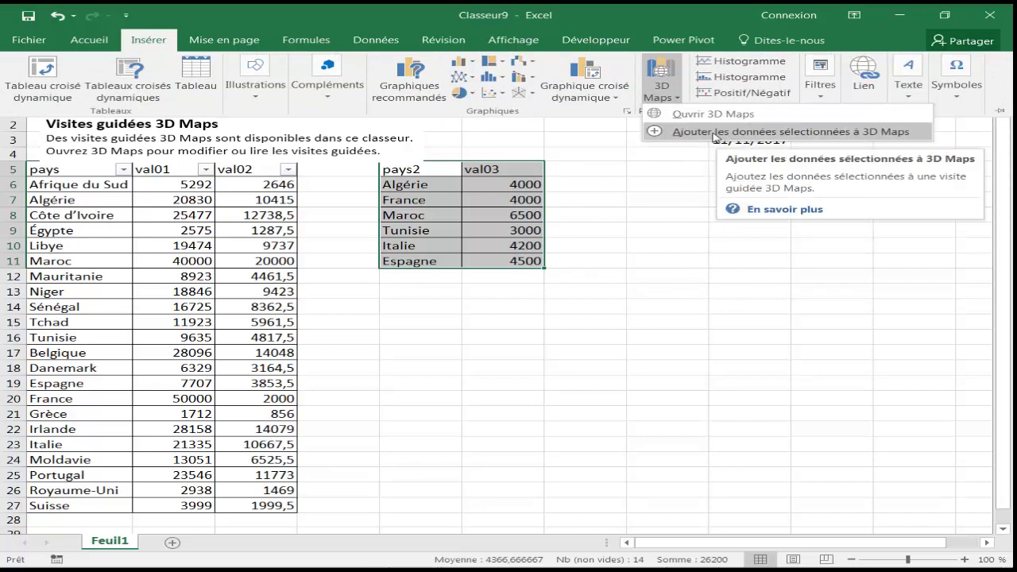
pyautogui.click(714, 133)
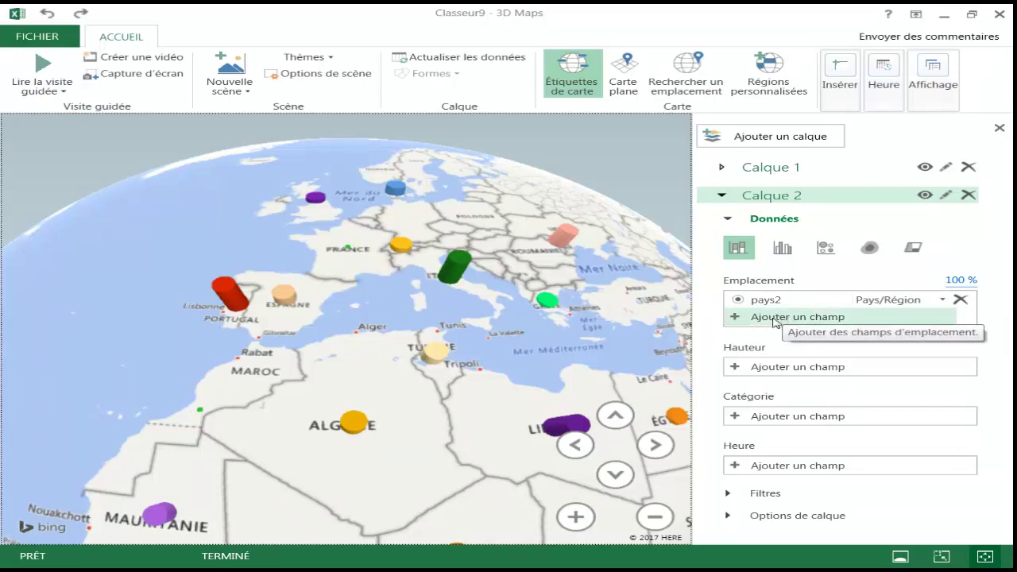
# Set Calque 2's column height to val03 (Somme) and delete its legend from the map.
pyautogui.click(759, 368)
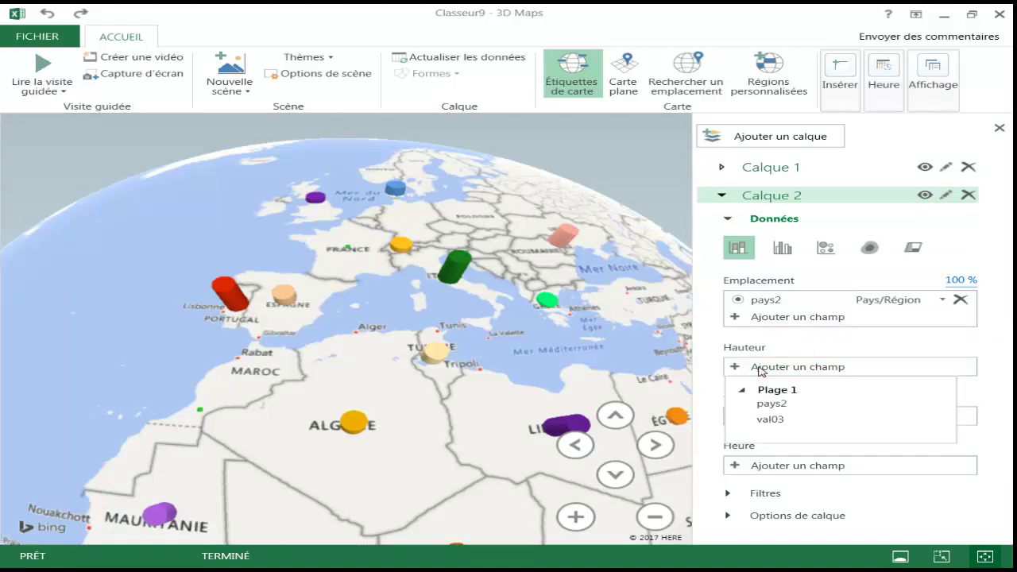
pyautogui.click(775, 420)
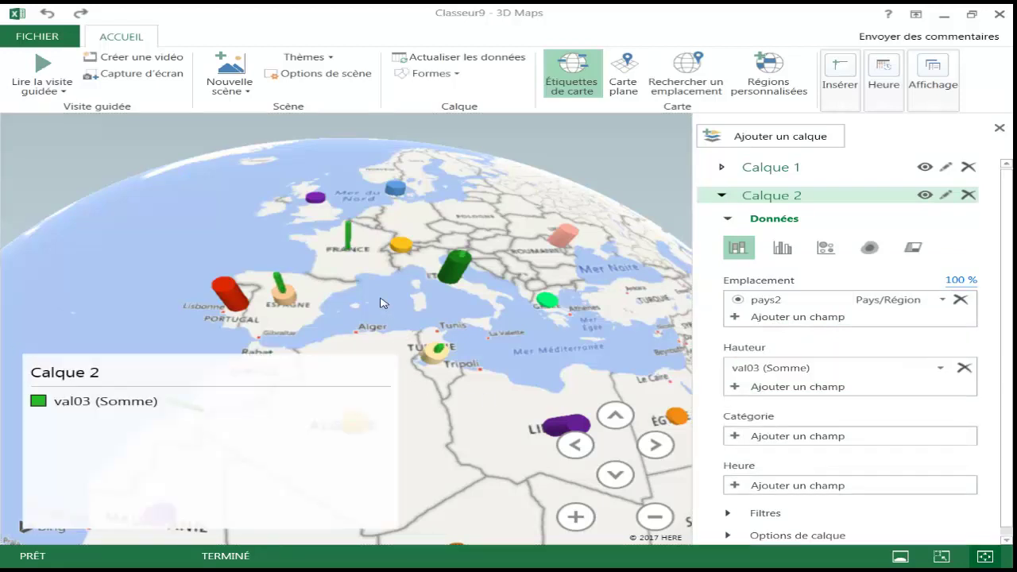
pyautogui.rightClick(296, 351)
pyautogui.click(268, 368)
pyautogui.rightClick(269, 368)
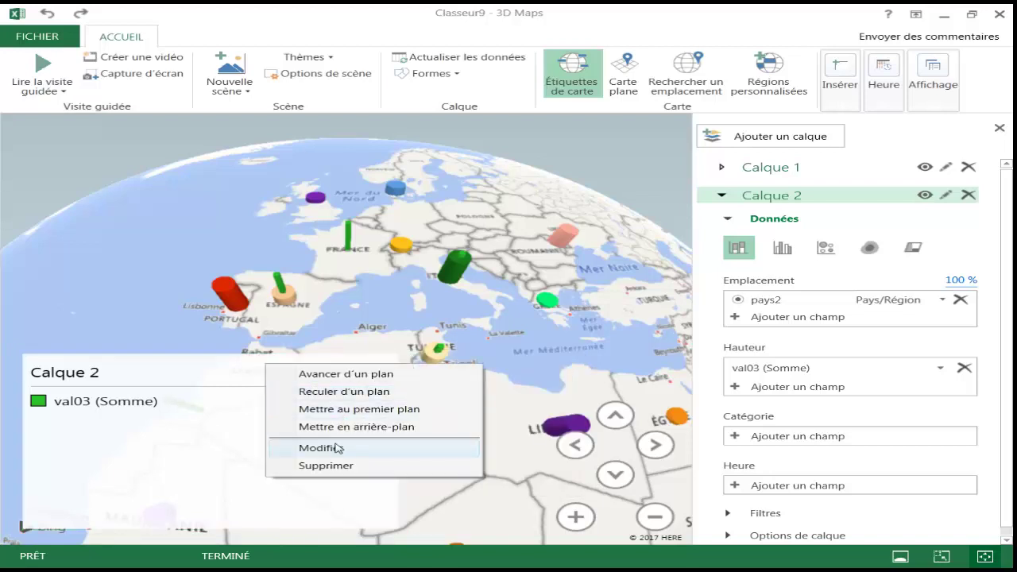
pyautogui.click(336, 466)
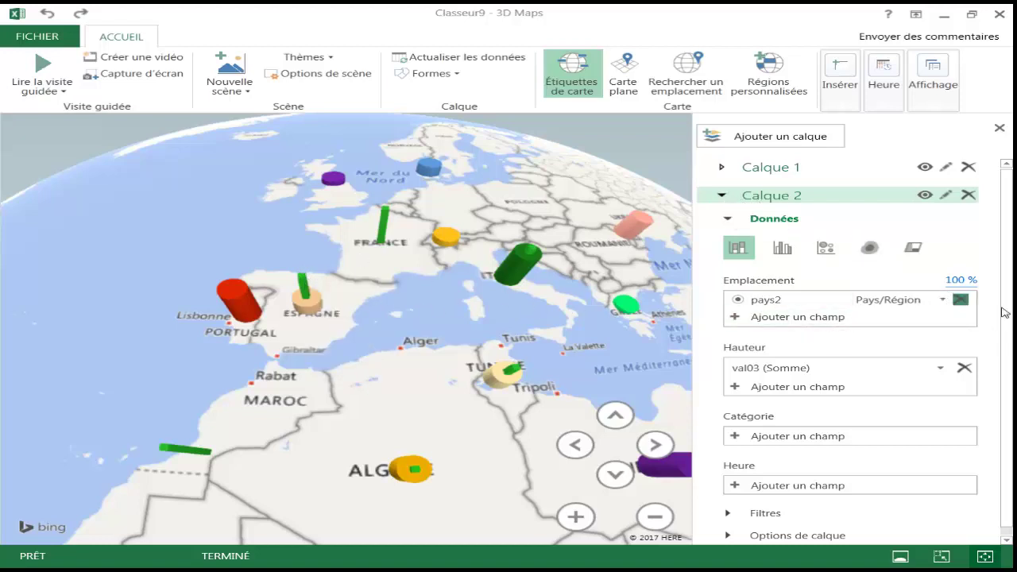
pyautogui.scroll(-1, 1011, 334)
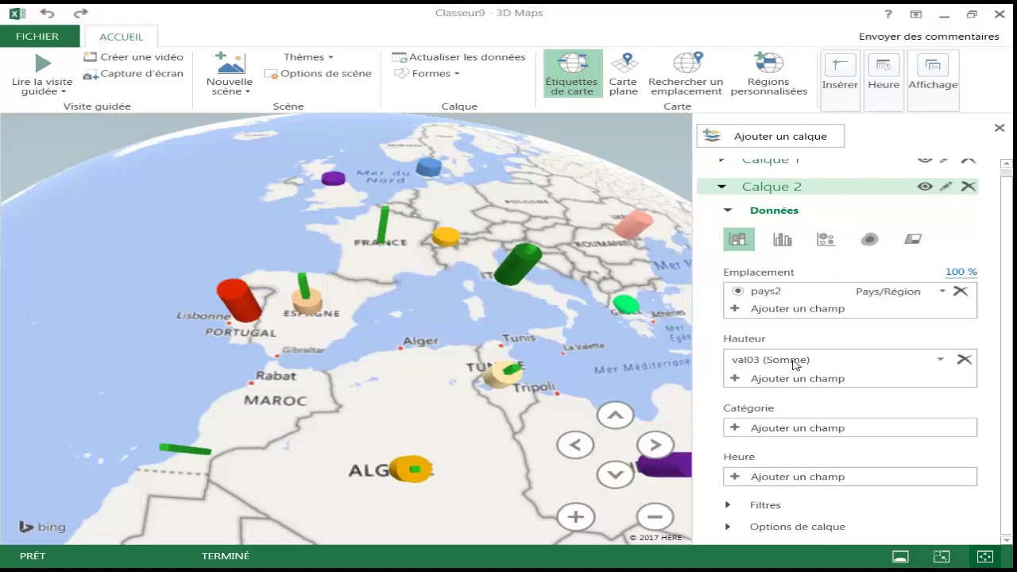
# Make Calque 2's green val03 columns round cylinders and thicken them to 273%.
pyautogui.click(735, 528)
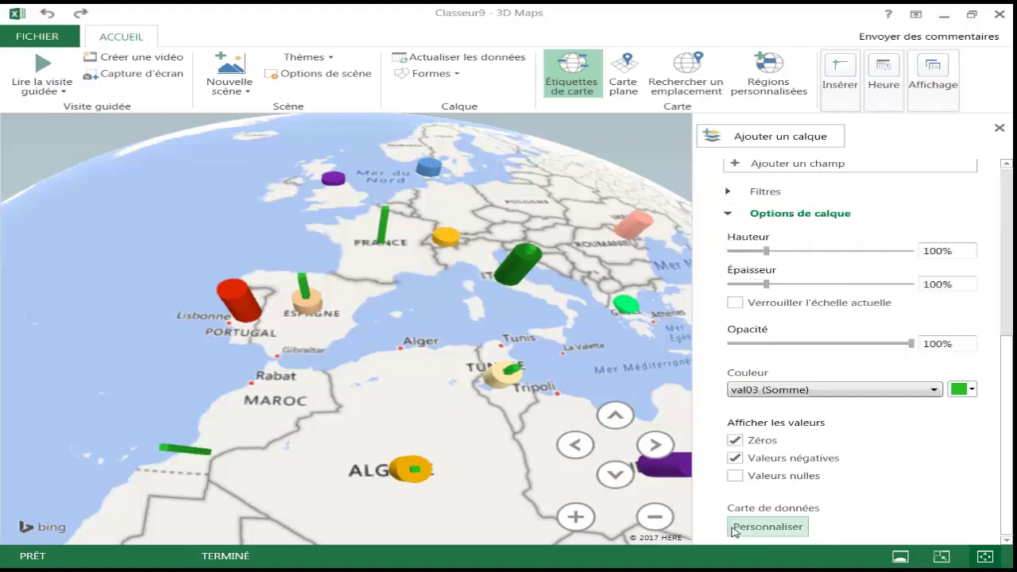
pyautogui.moveTo(767, 284); pyautogui.dragTo(801, 284)
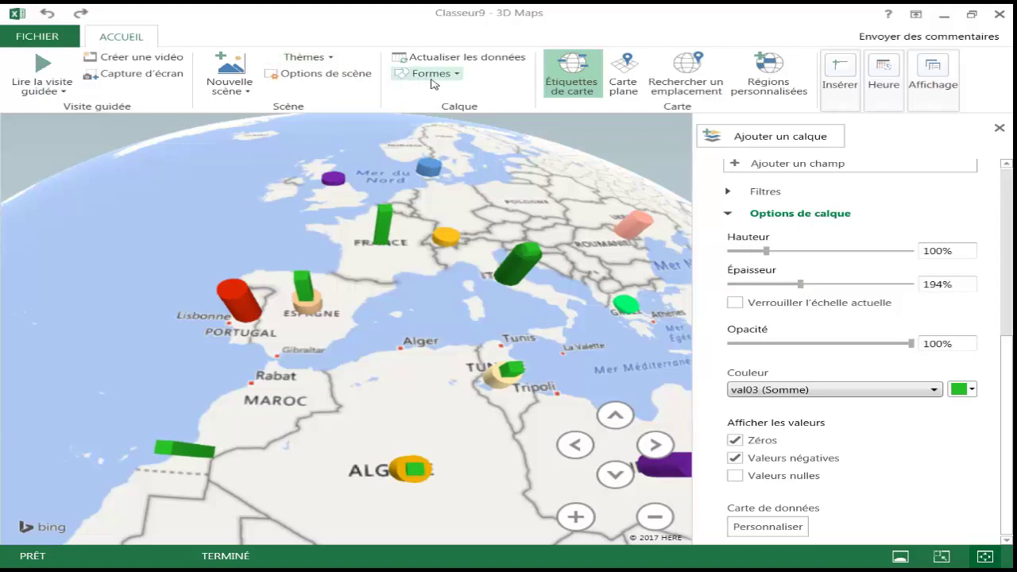
pyautogui.click(454, 76)
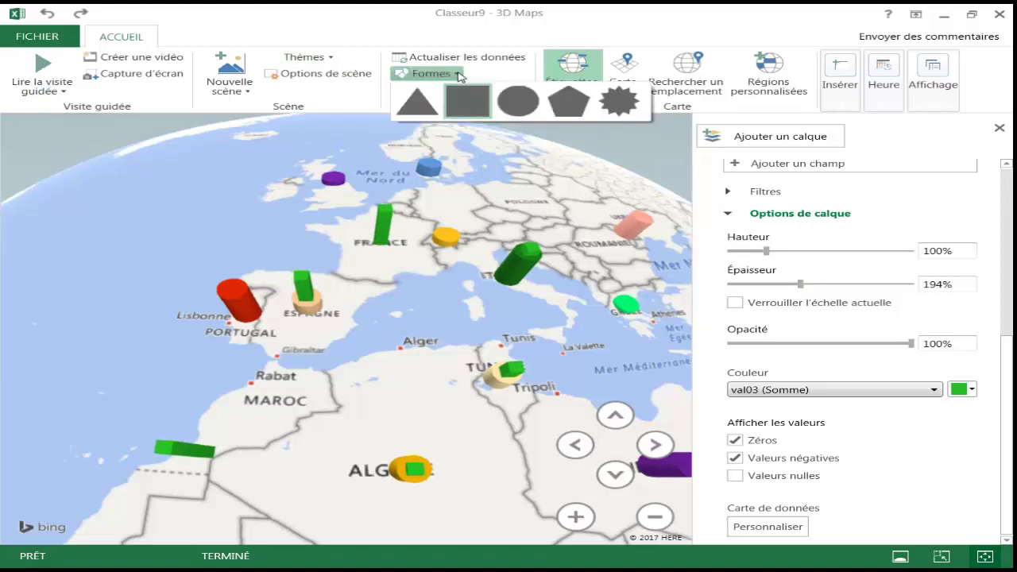
pyautogui.click(602, 117)
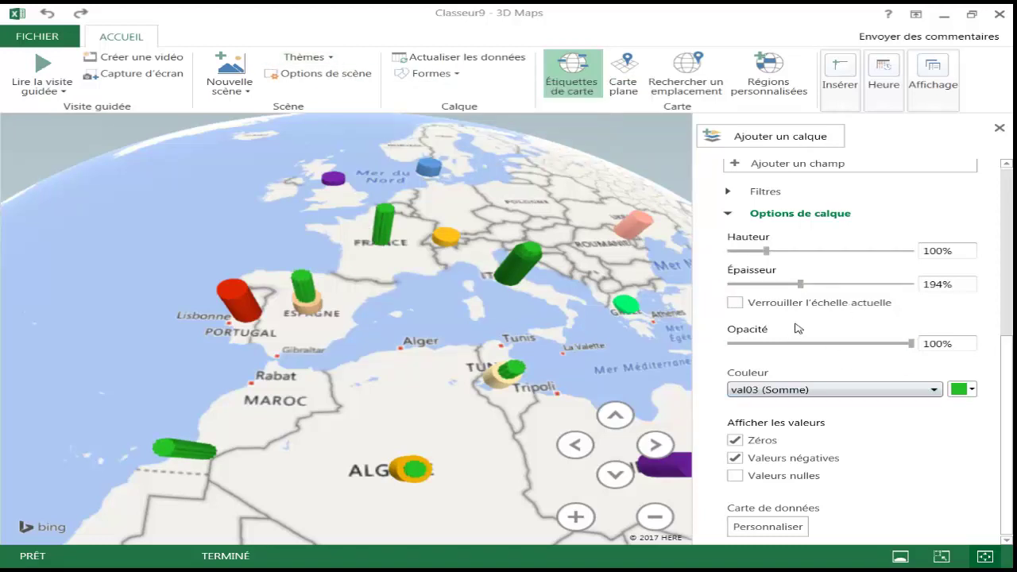
pyautogui.moveTo(801, 284); pyautogui.dragTo(829, 283)
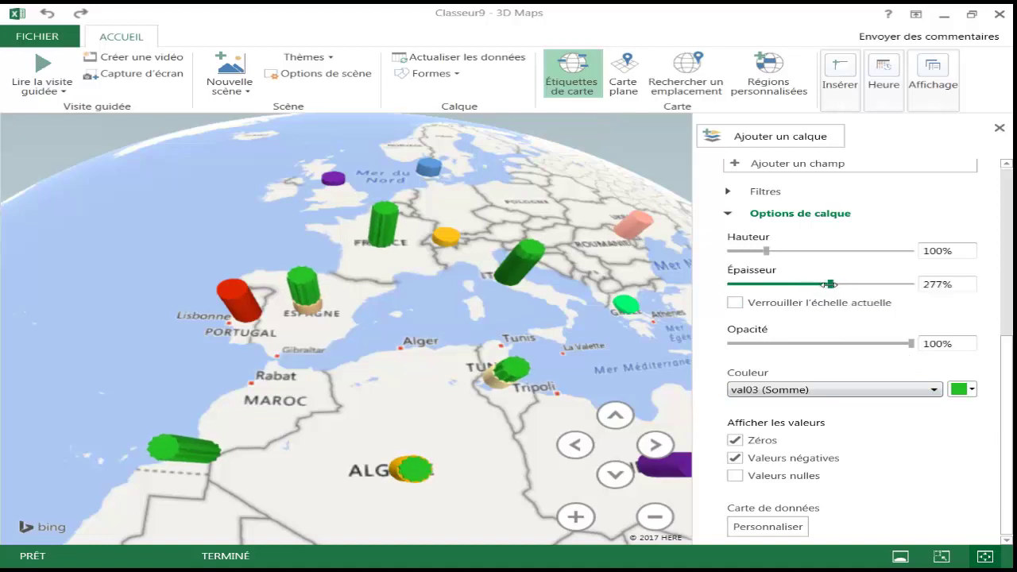
# Tilt the map down for a lower view, then back up again.
pyautogui.click(614, 475)
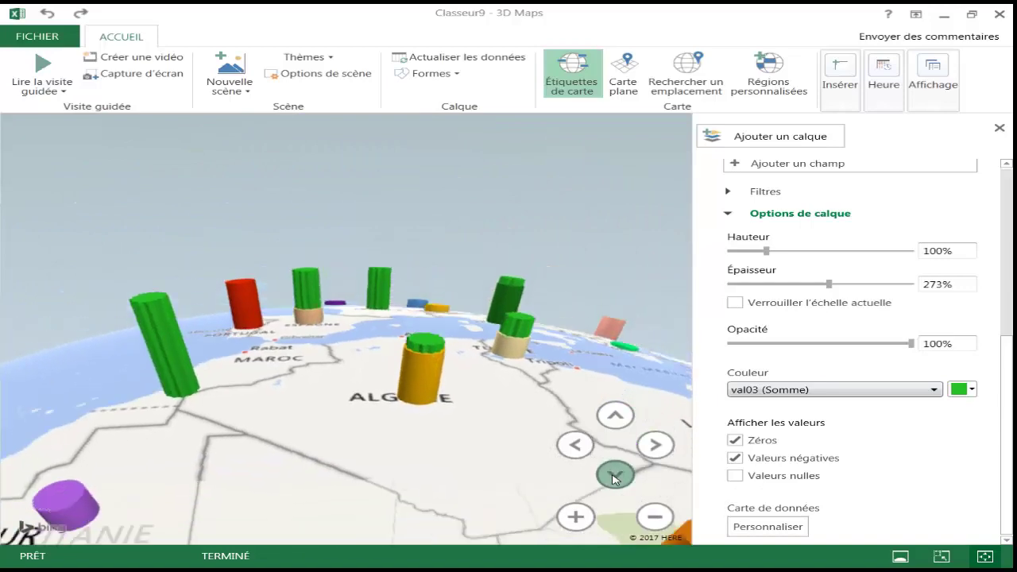
pyautogui.click(619, 416)
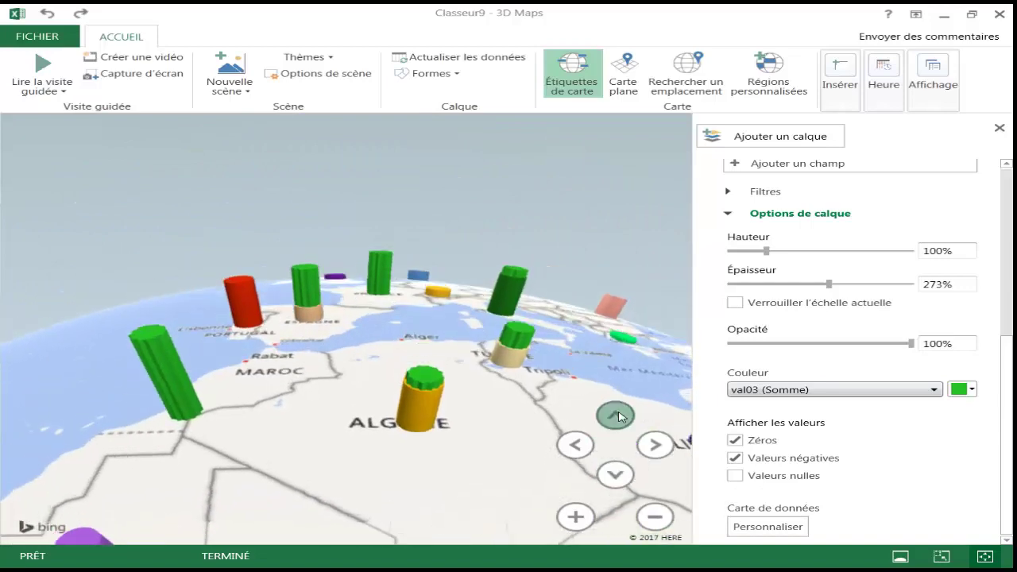
pyautogui.scroll(2, 1008, 324)
pyautogui.scroll(3, 1008, 323)
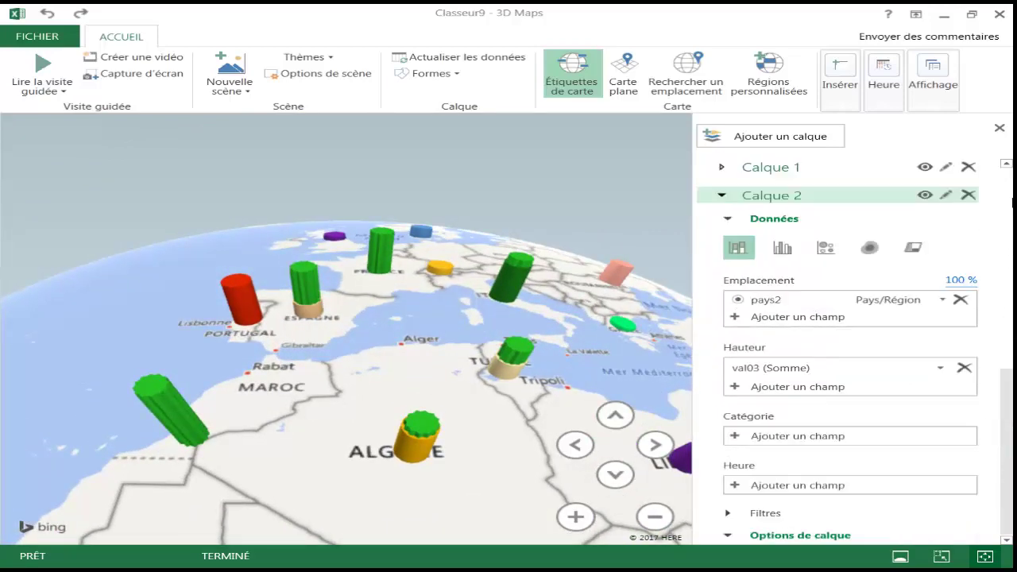
# Show val03 as shaded country regions and close the layer pane to enlarge the map.
pyautogui.click(921, 251)
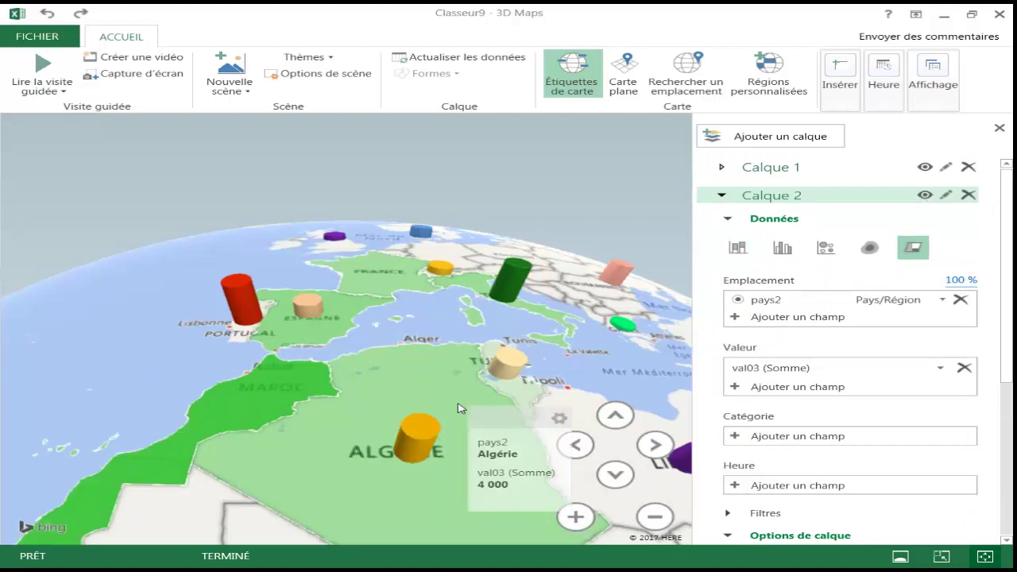
pyautogui.moveTo(397, 384)
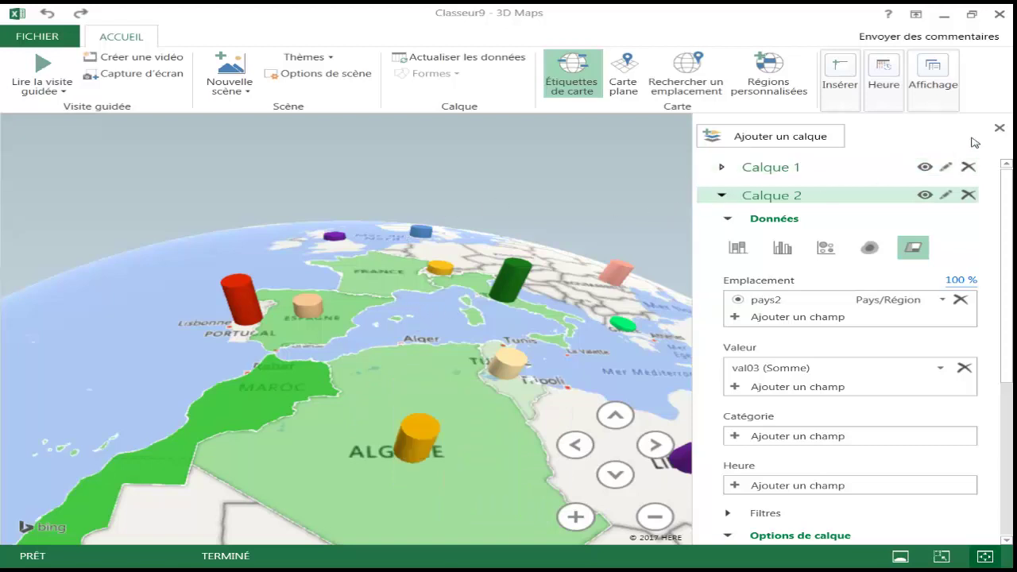
pyautogui.click(999, 130)
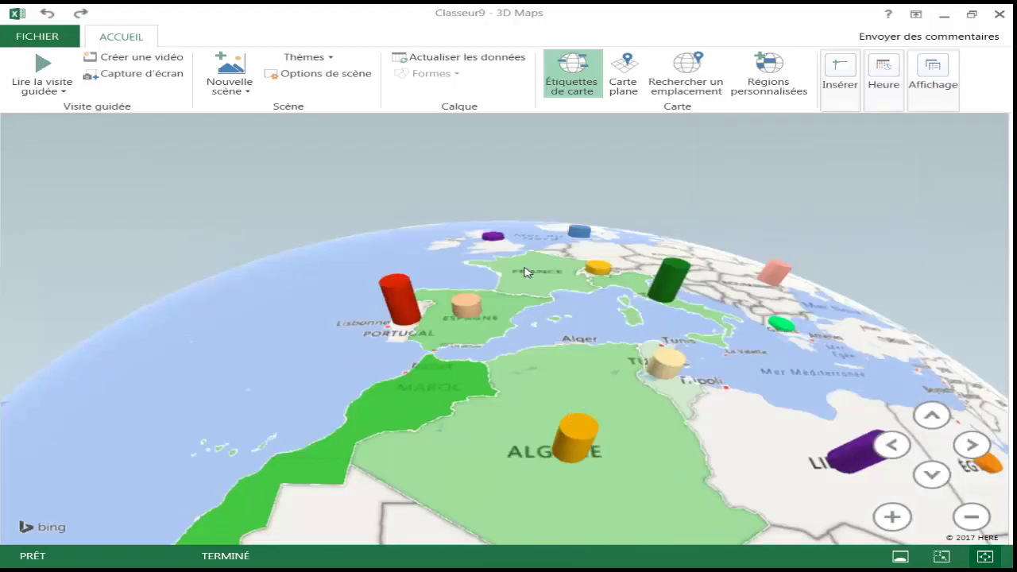
# Tilt the globe to look more from above and open the Affichage panel choices.
pyautogui.scroll(2, 616, 378)
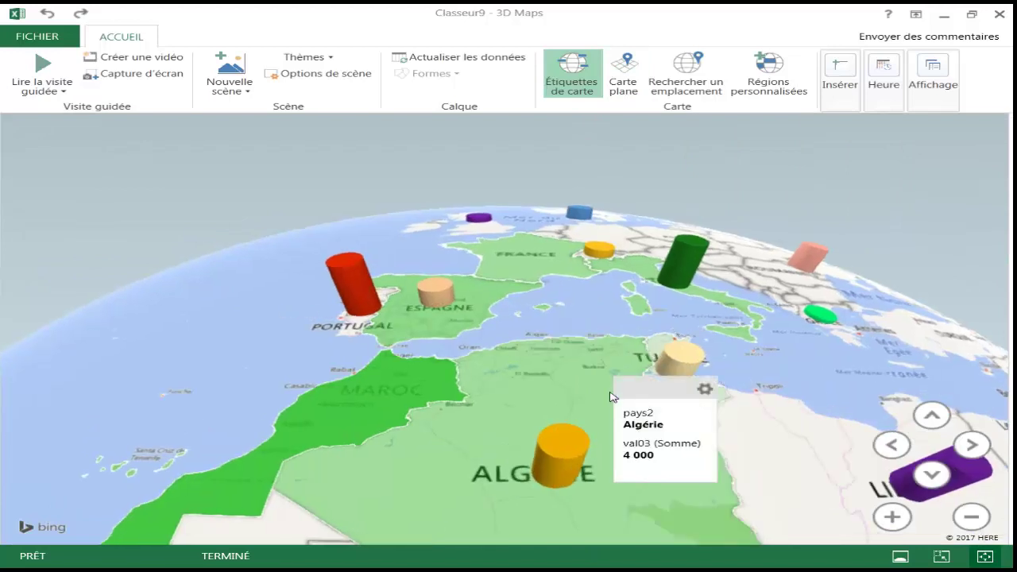
pyautogui.scroll(-2, 606, 313)
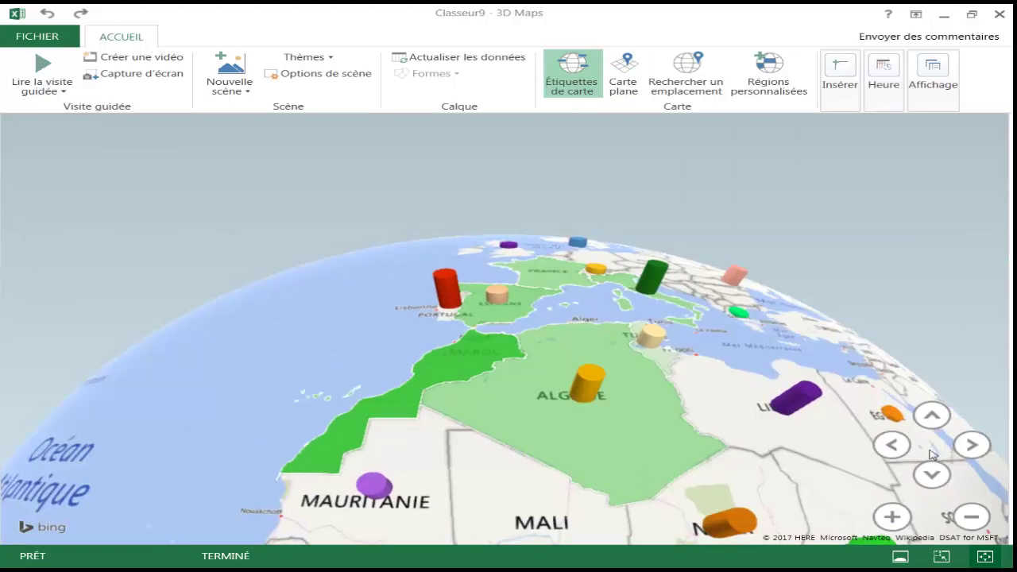
pyautogui.click(932, 417)
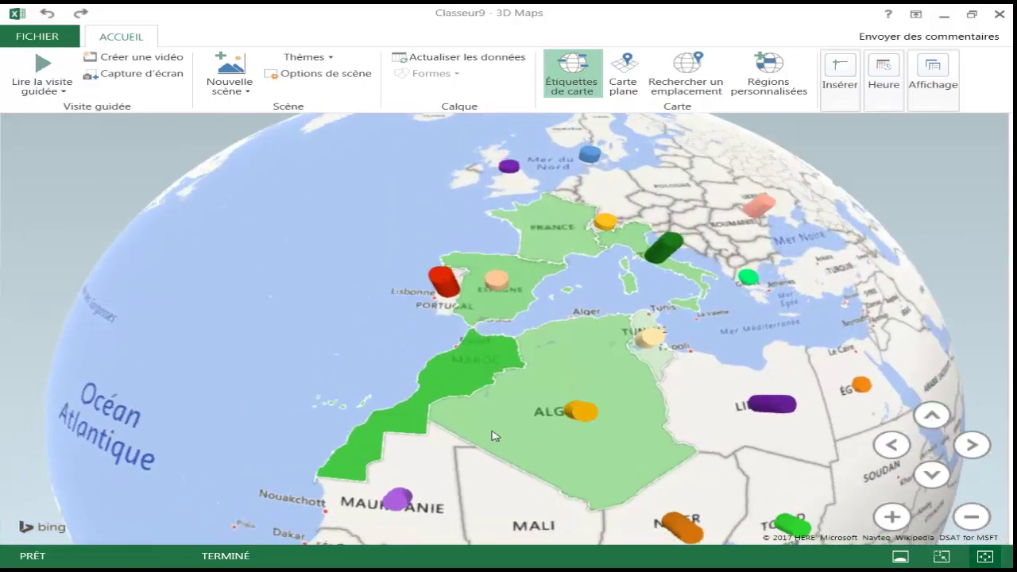
pyautogui.scroll(3, 493, 433)
pyautogui.moveTo(542, 417)
pyautogui.scroll(-3, 543, 418)
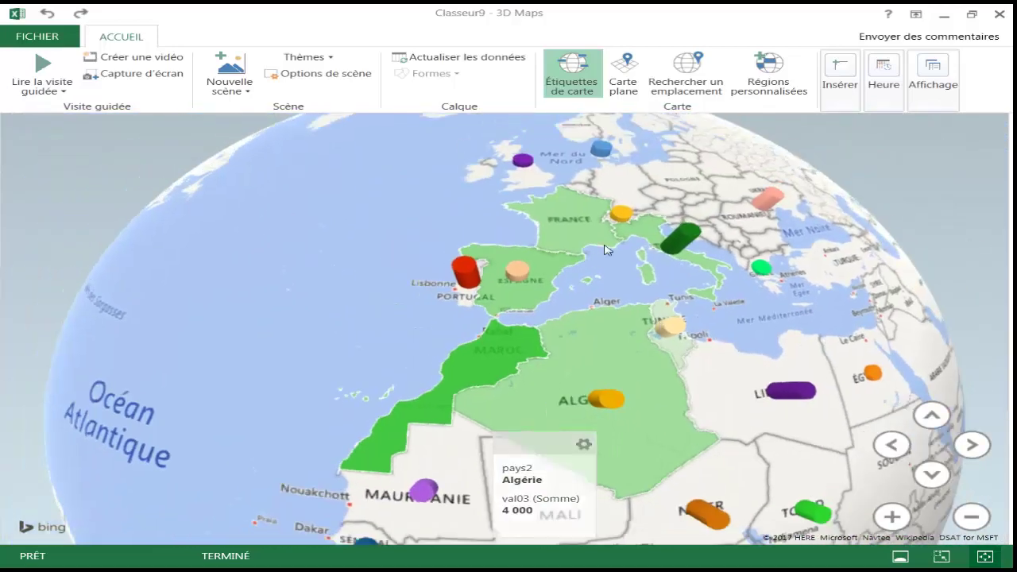
pyautogui.click(938, 74)
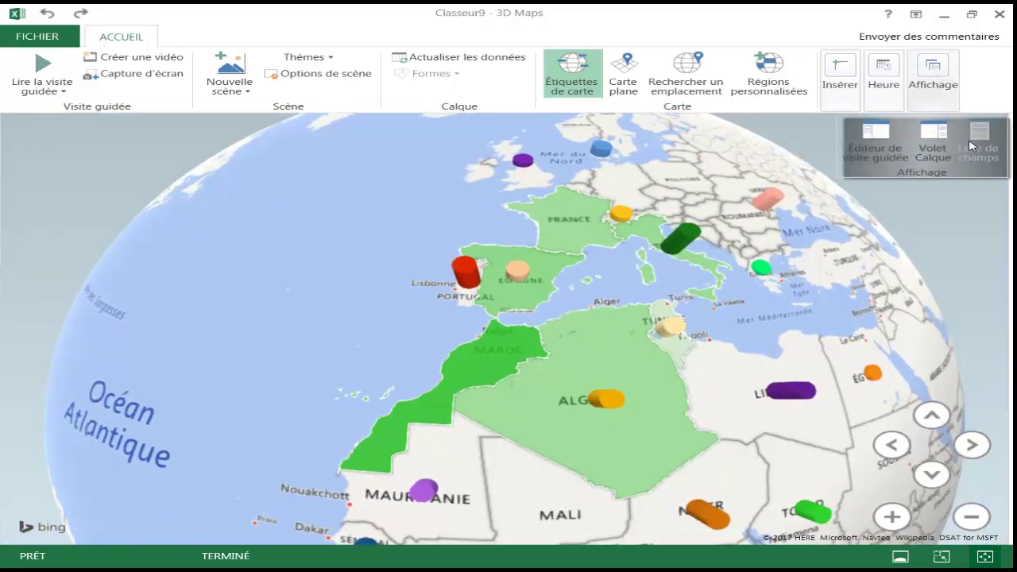
# Show the layer pane and toggle Calque 1 and Calque 2 visibility off and back on.
pyautogui.click(938, 147)
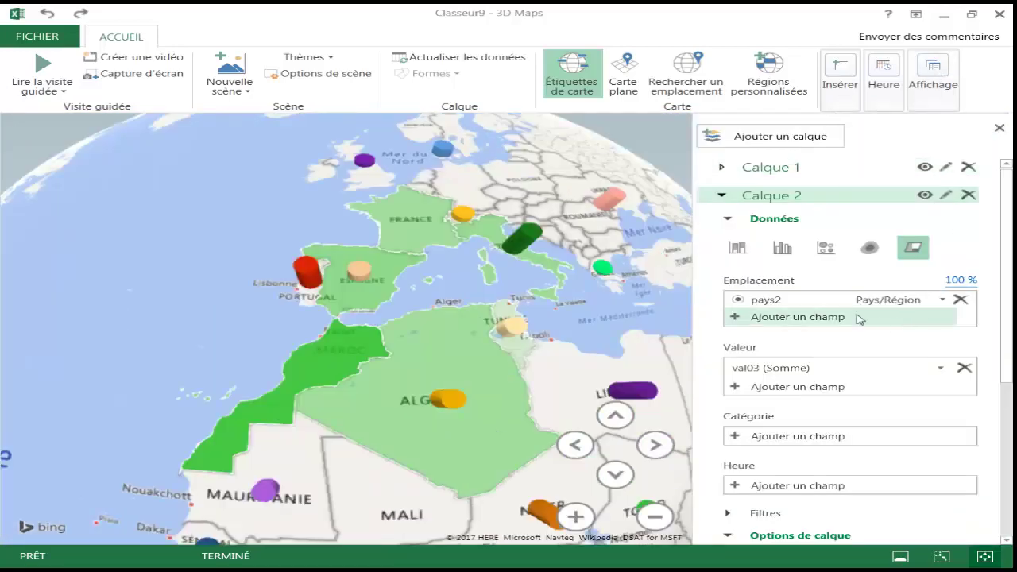
pyautogui.click(924, 196)
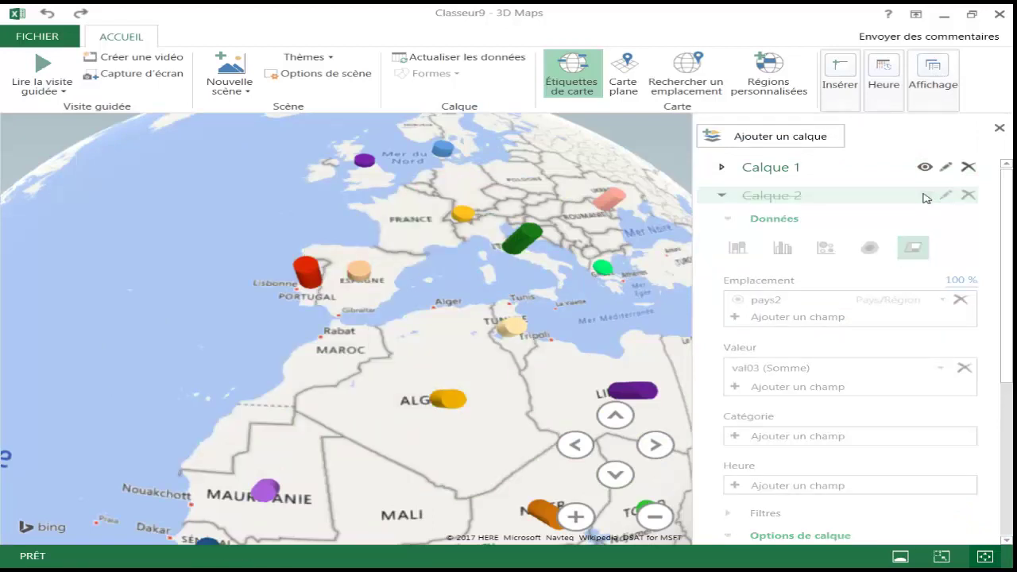
pyautogui.click(924, 195)
pyautogui.click(924, 167)
pyautogui.click(925, 167)
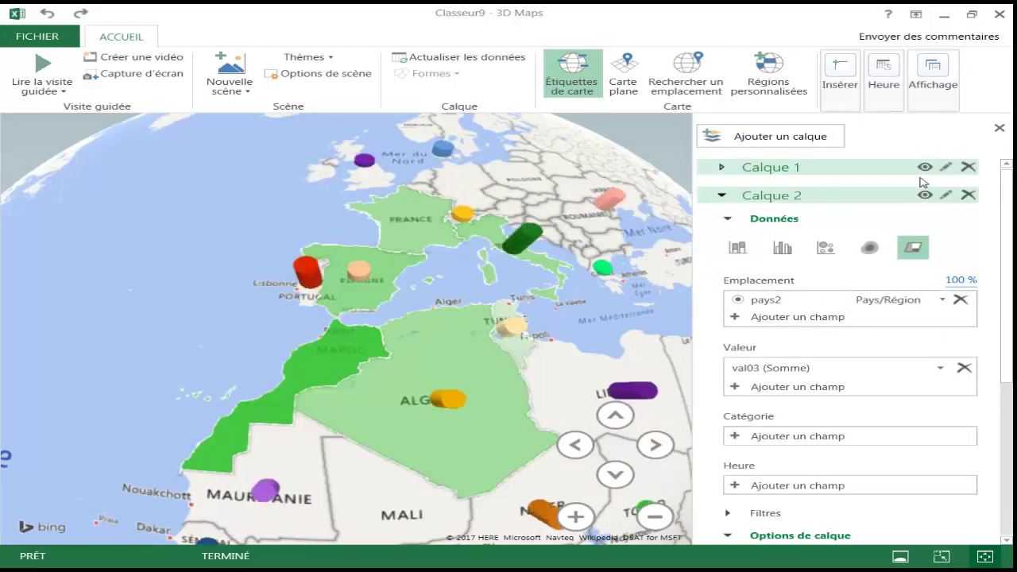
pyautogui.click(924, 196)
pyautogui.click(924, 167)
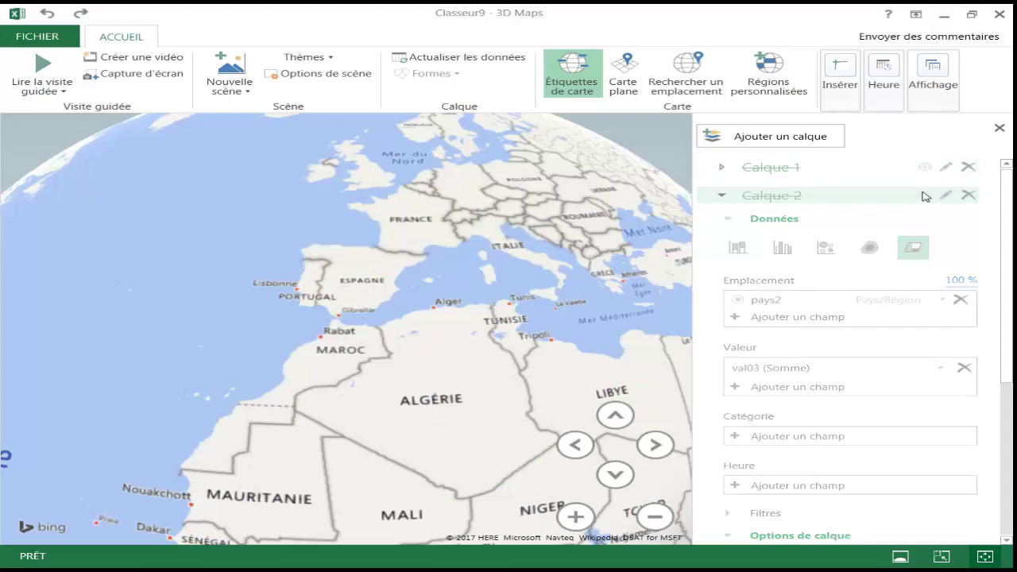
pyautogui.click(924, 195)
pyautogui.click(924, 167)
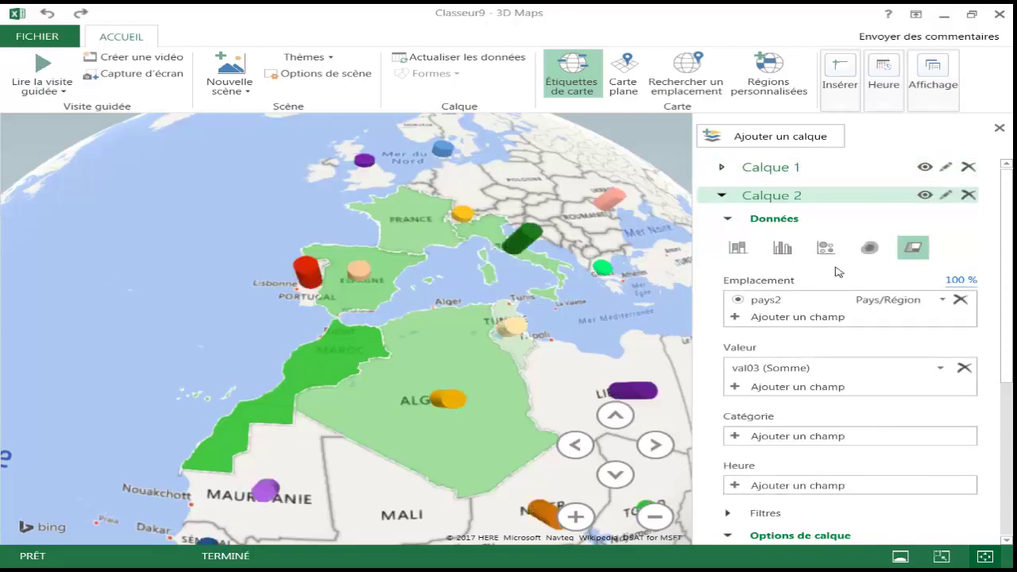
# Close and reopen the layer pane, then expand Calque 1 to show its data fields.
pyautogui.click(999, 130)
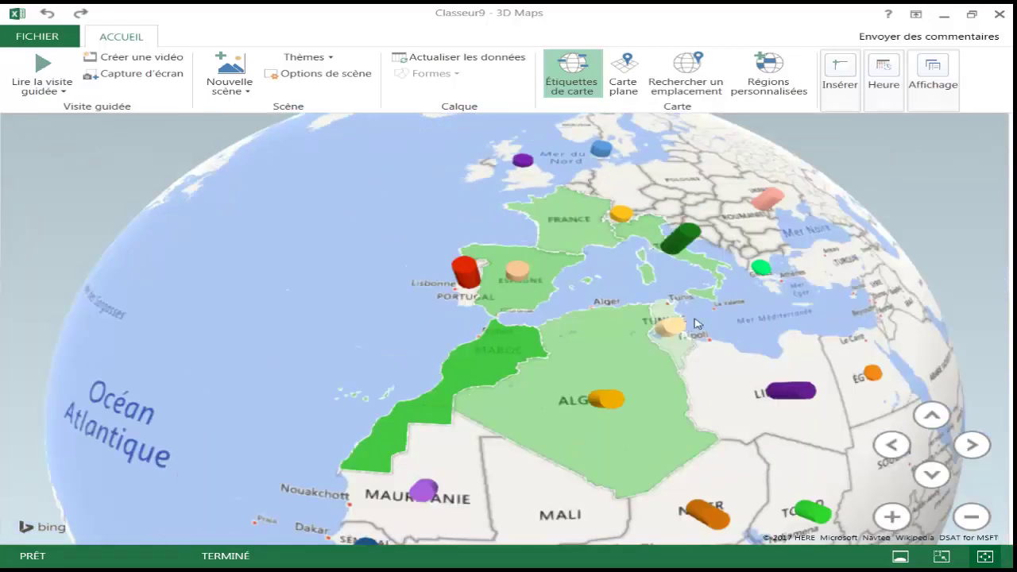
pyautogui.click(933, 86)
pyautogui.click(914, 149)
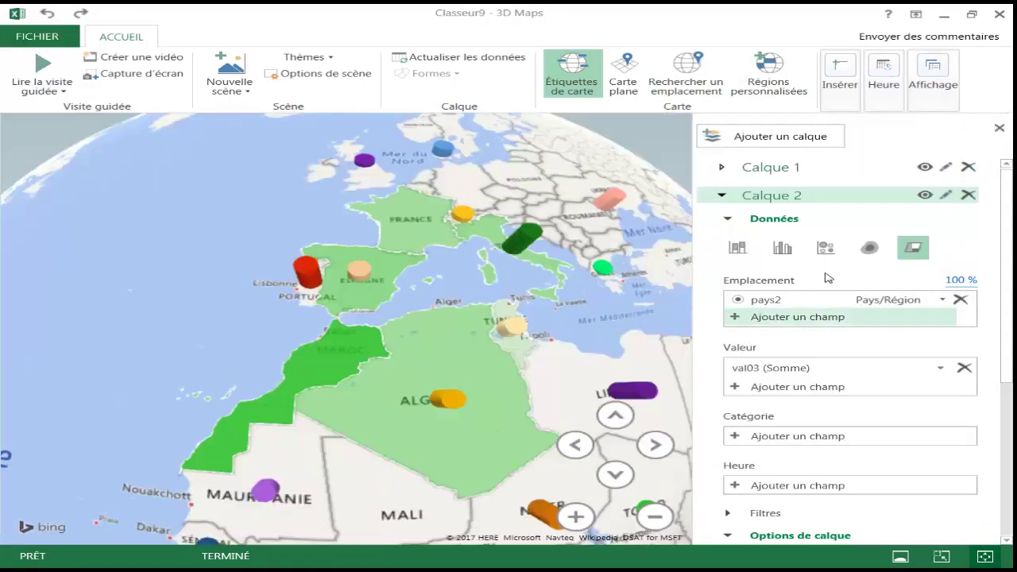
pyautogui.click(779, 167)
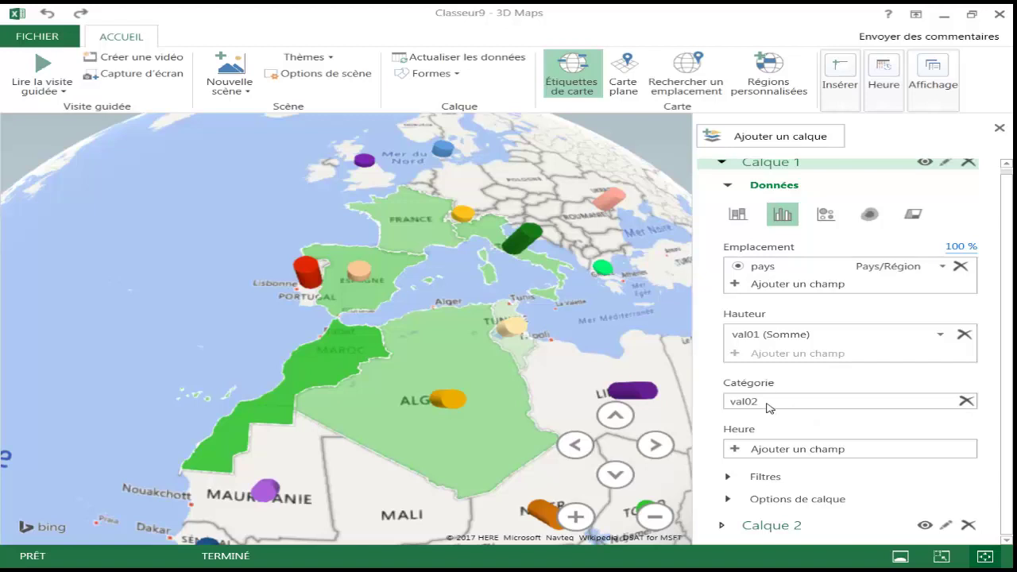
pyautogui.click(838, 86)
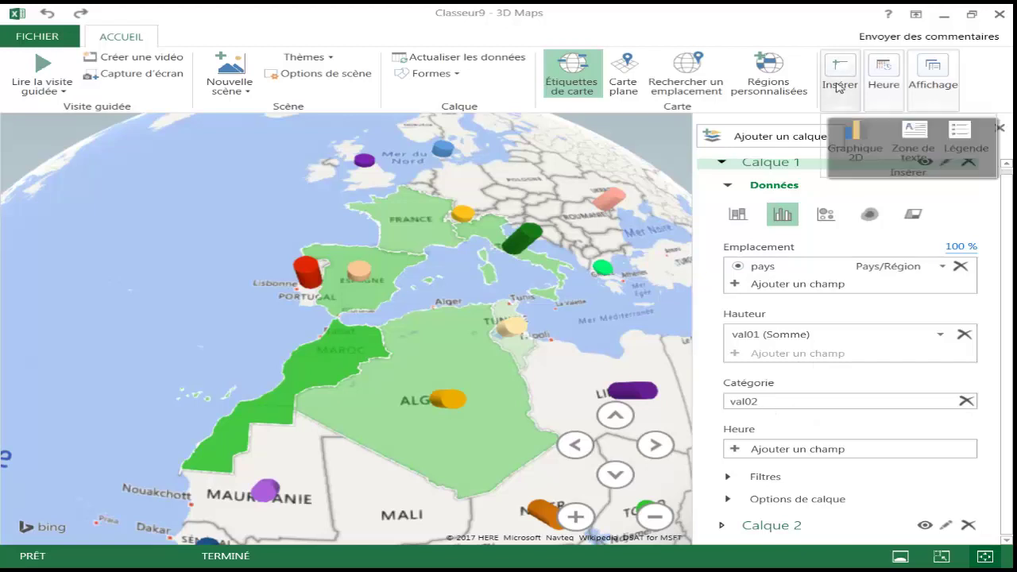
pyautogui.click(856, 139)
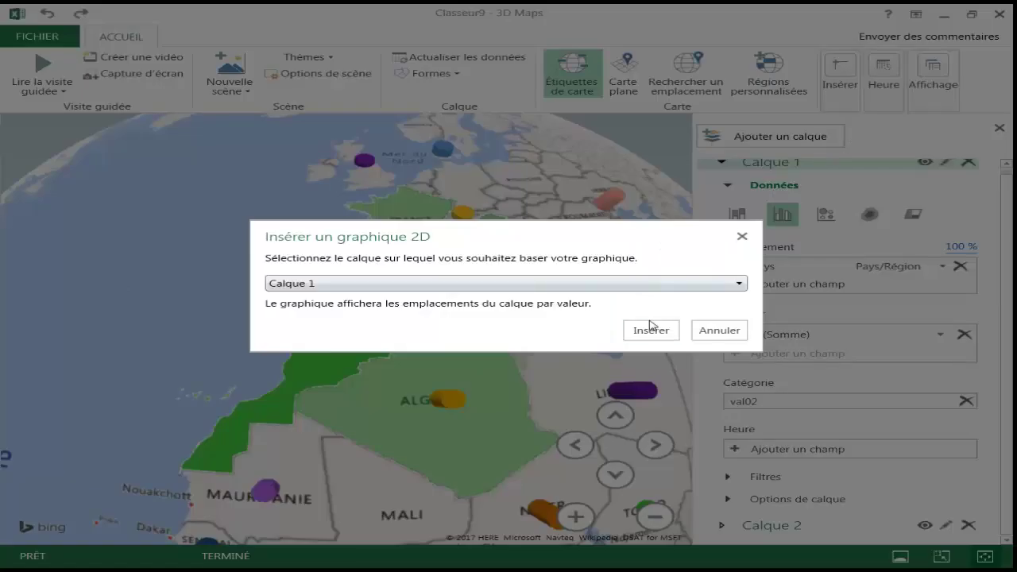
pyautogui.click(719, 330)
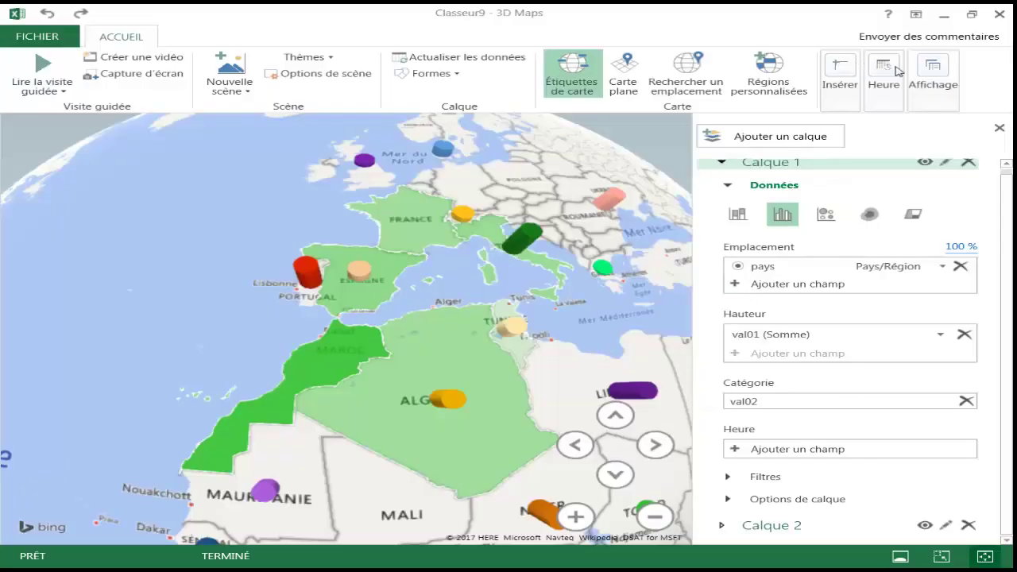
pyautogui.click(842, 80)
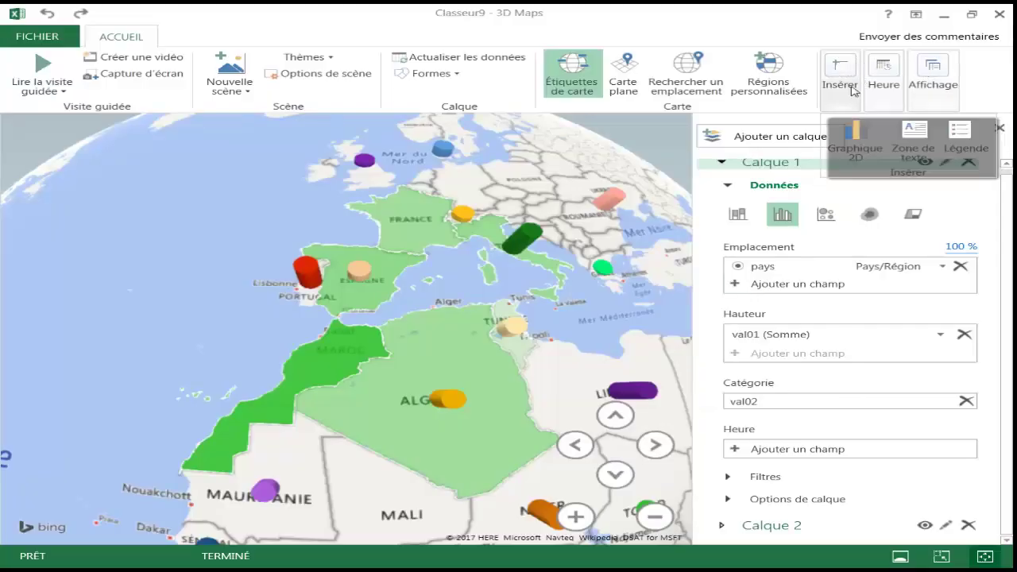
pyautogui.click(862, 139)
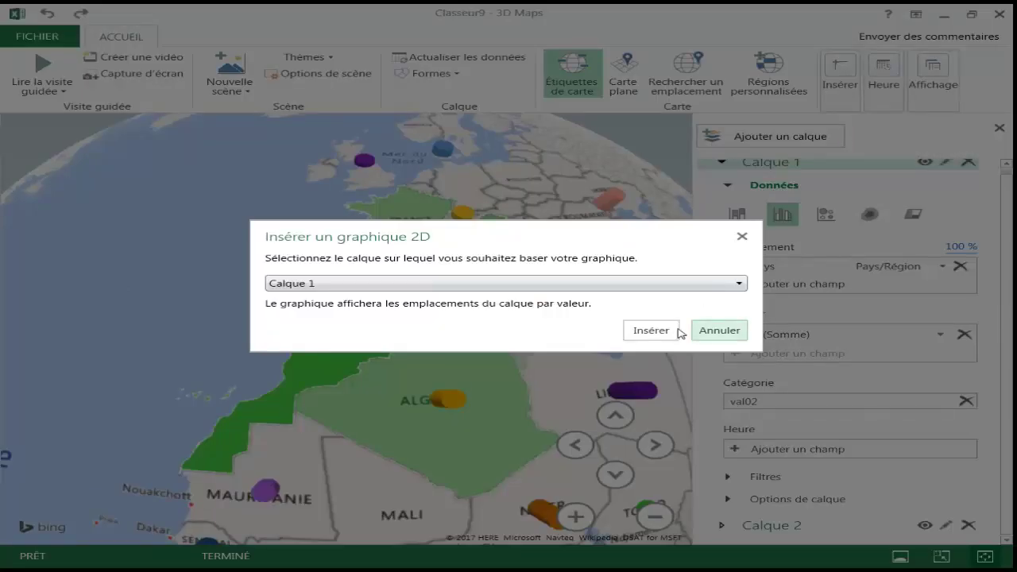
pyautogui.click(652, 331)
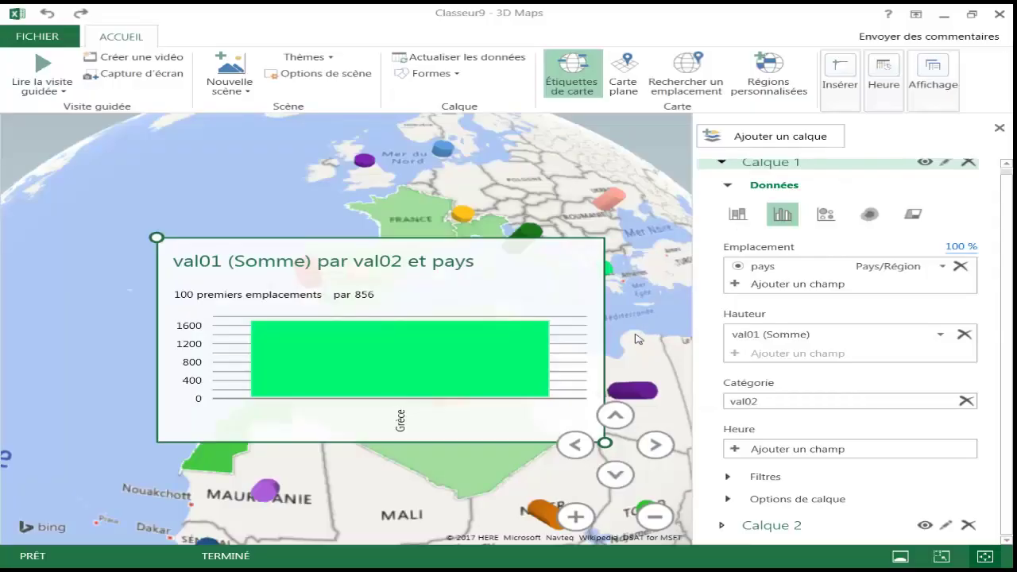
pyautogui.rightClick(503, 298)
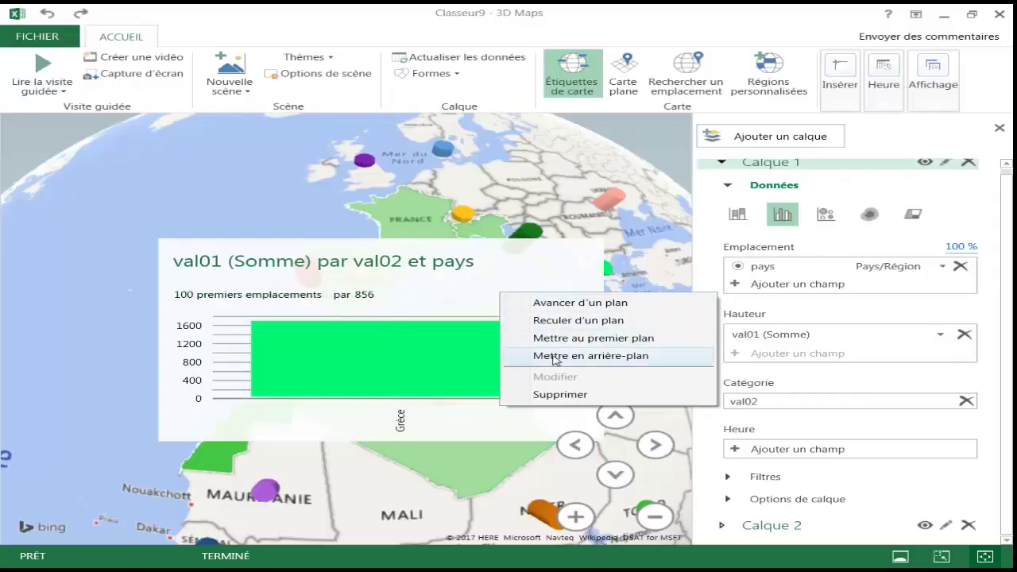
pyautogui.click(556, 392)
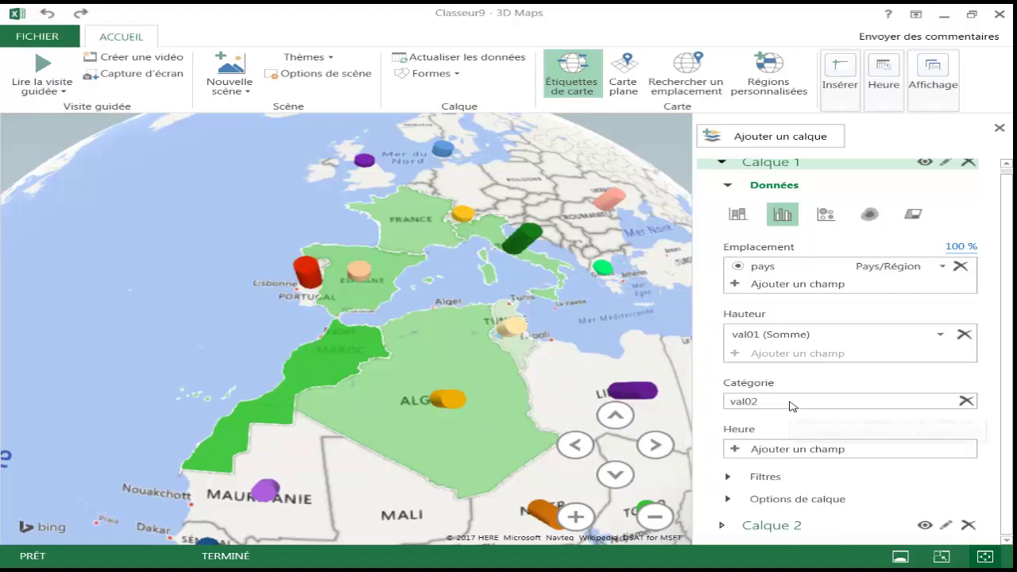
pyautogui.click(842, 75)
pyautogui.click(850, 144)
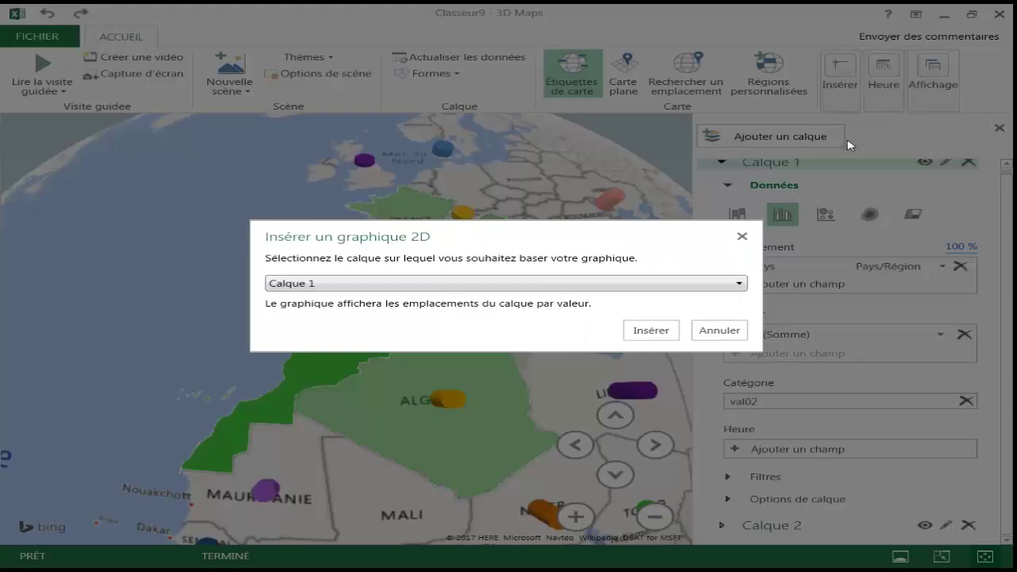
pyautogui.click(652, 330)
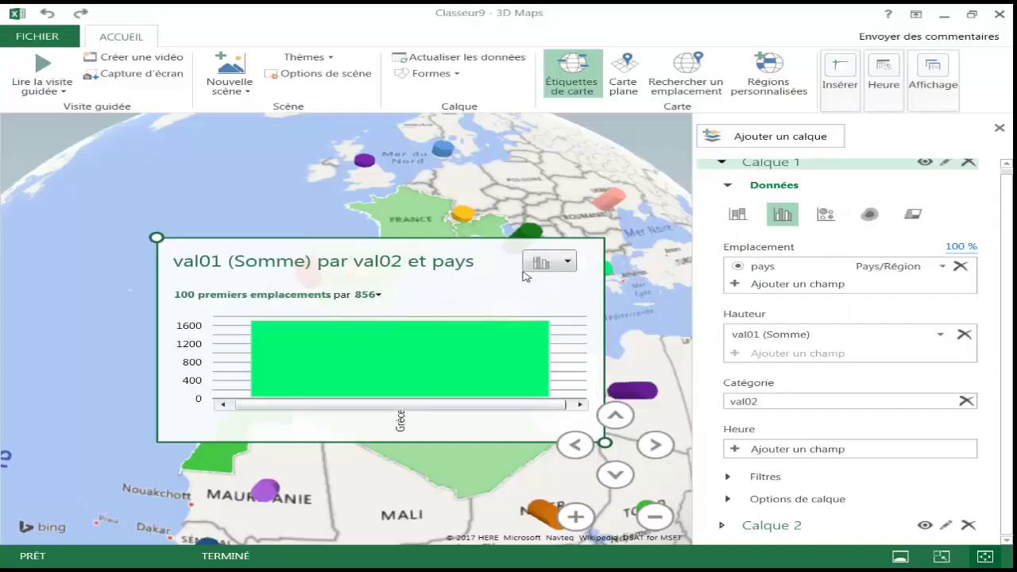
pyautogui.rightClick(511, 282)
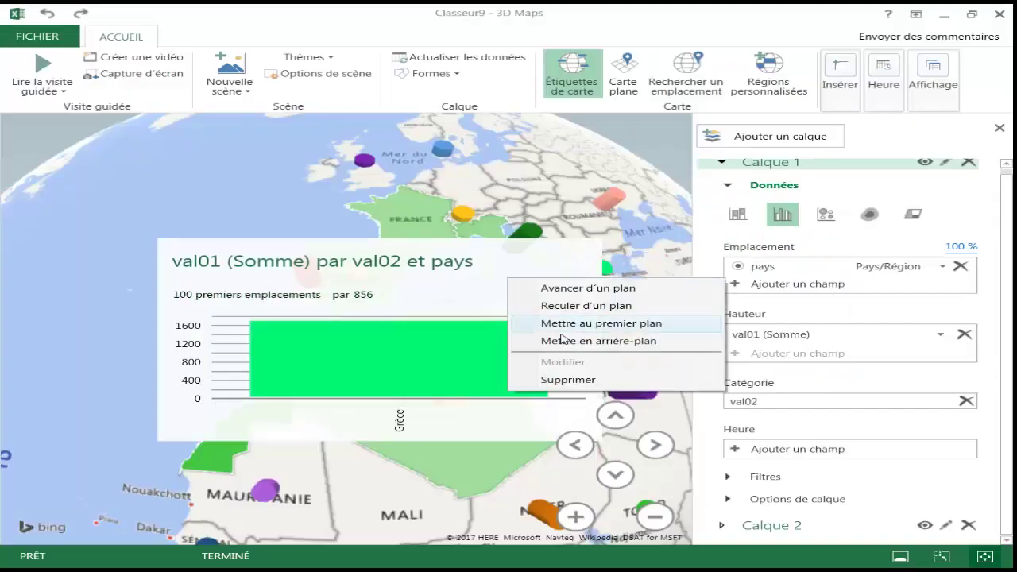
pyautogui.click(569, 382)
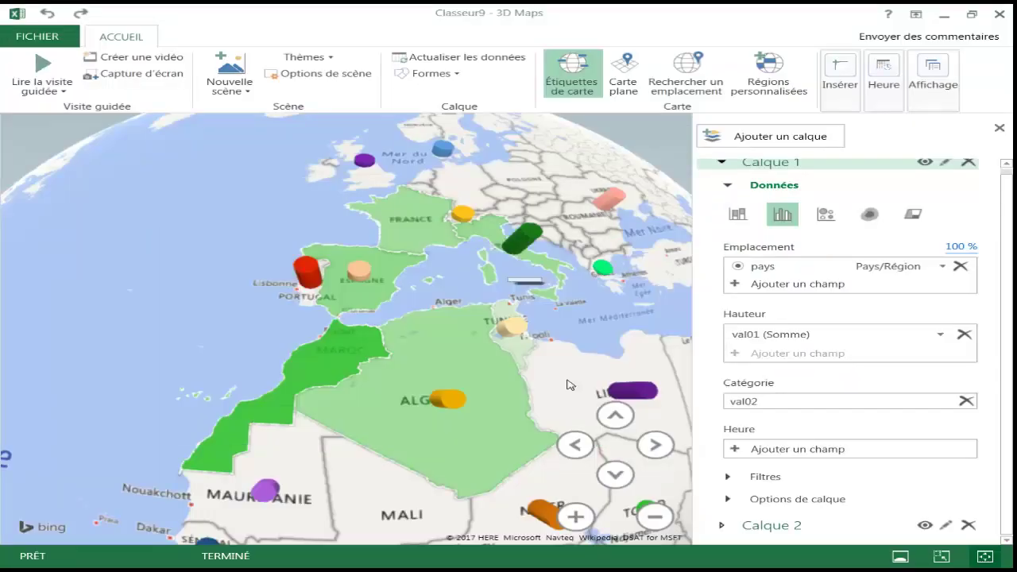
# Remove val02 from Calque 1's category and insert the val01 par pays 2D chart.
pyautogui.click(967, 401)
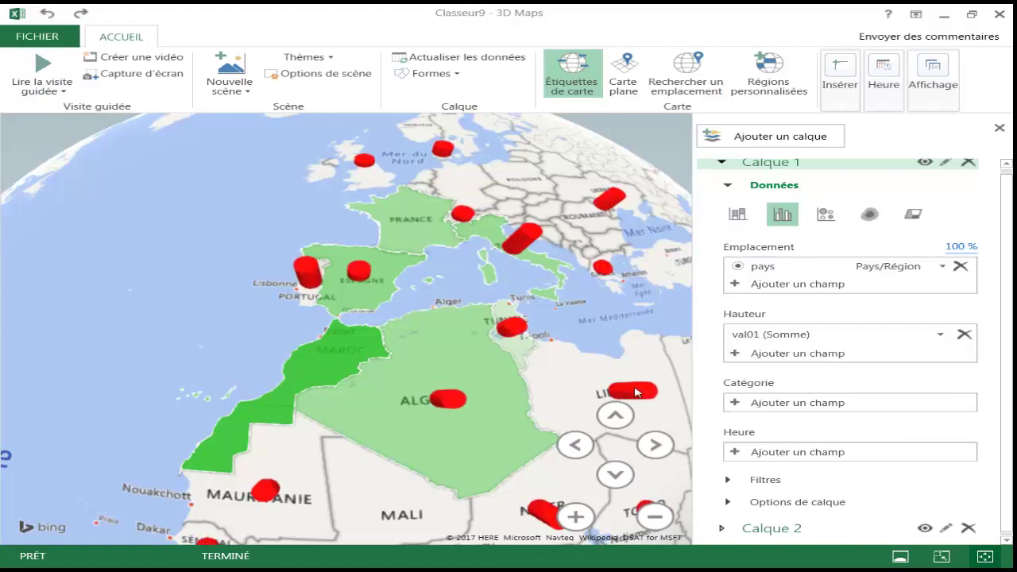
pyautogui.click(840, 85)
pyautogui.click(850, 147)
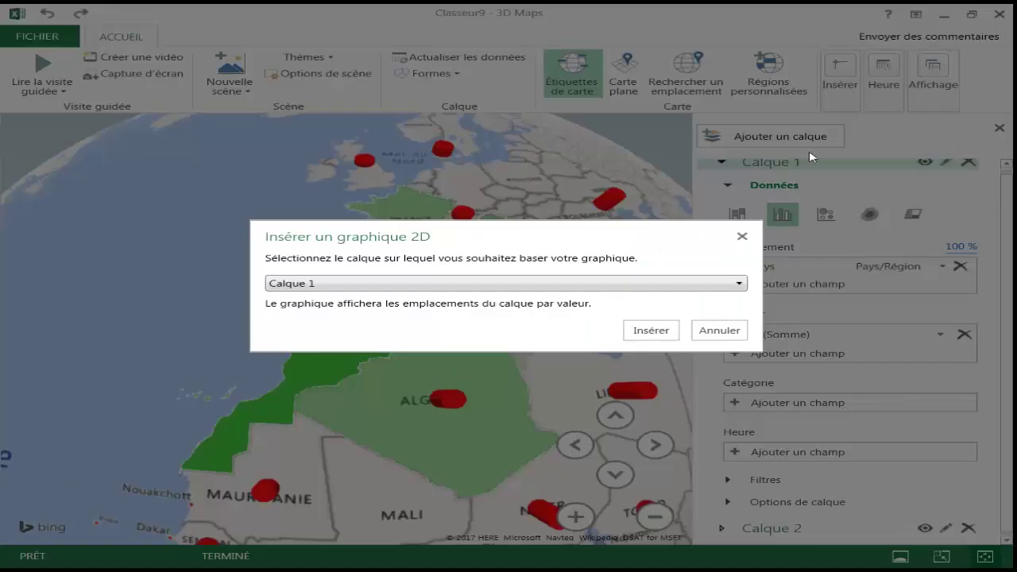
pyautogui.click(648, 330)
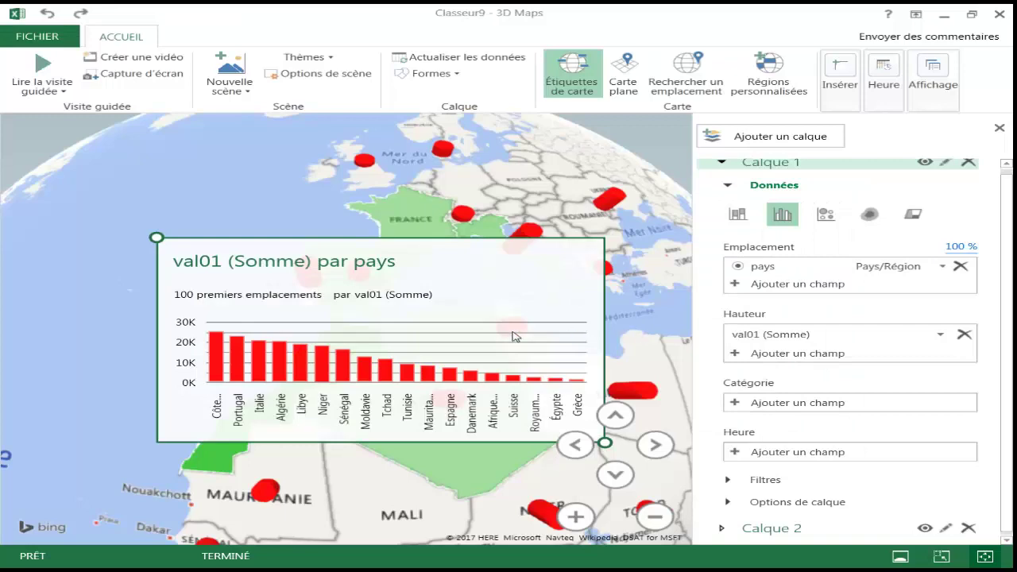
# Widen the country chart so all countries fit and position it lower over the map.
pyautogui.moveTo(438, 259); pyautogui.dragTo(420, 181)
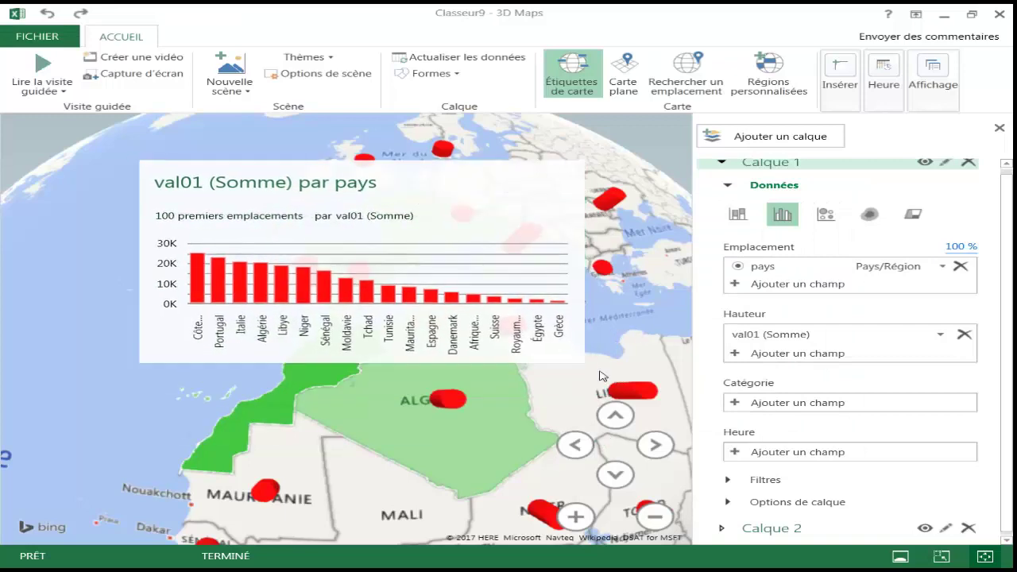
pyautogui.moveTo(585, 364); pyautogui.dragTo(638, 366)
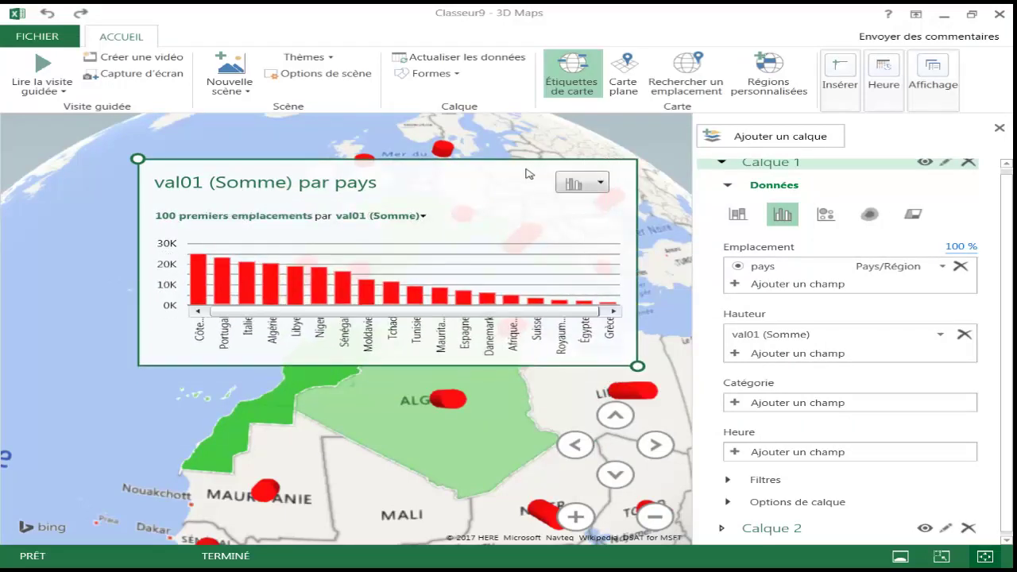
pyautogui.moveTo(526, 174); pyautogui.dragTo(528, 311)
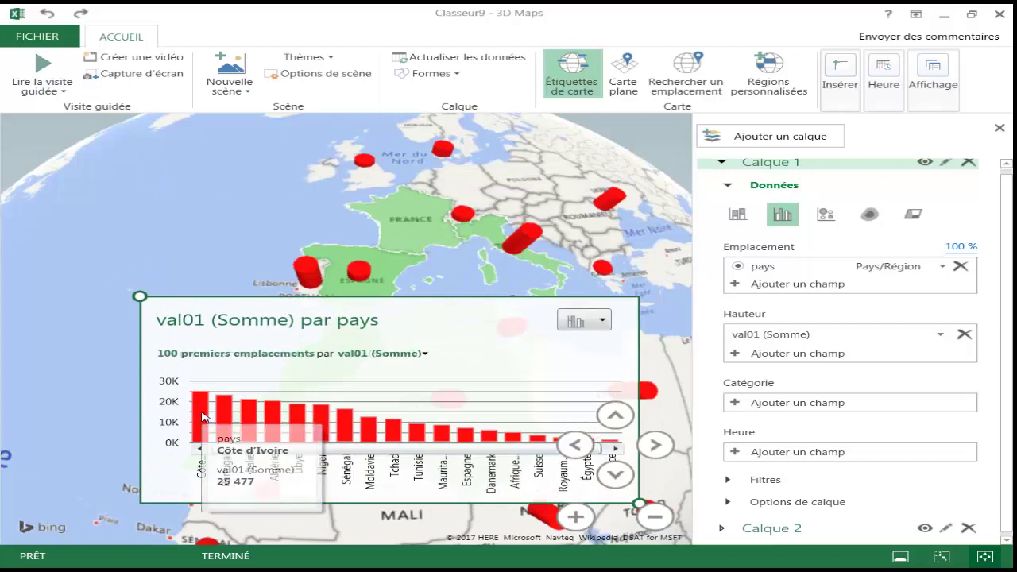
# Highlight Sénégal and Côte d'Ivoire bars in the val01 chart, then close the layer pane.
pyautogui.click(203, 417)
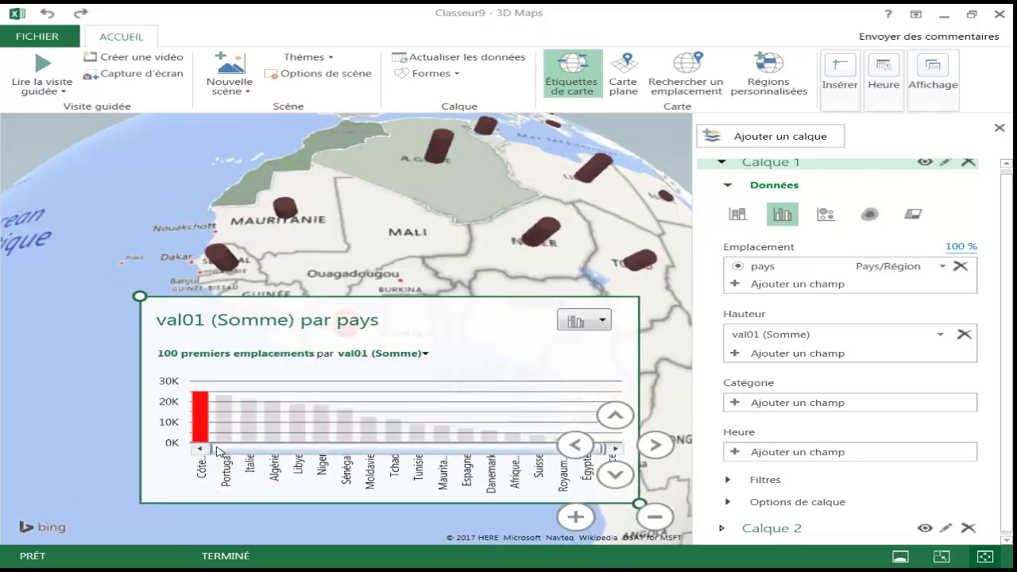
pyautogui.click(262, 436)
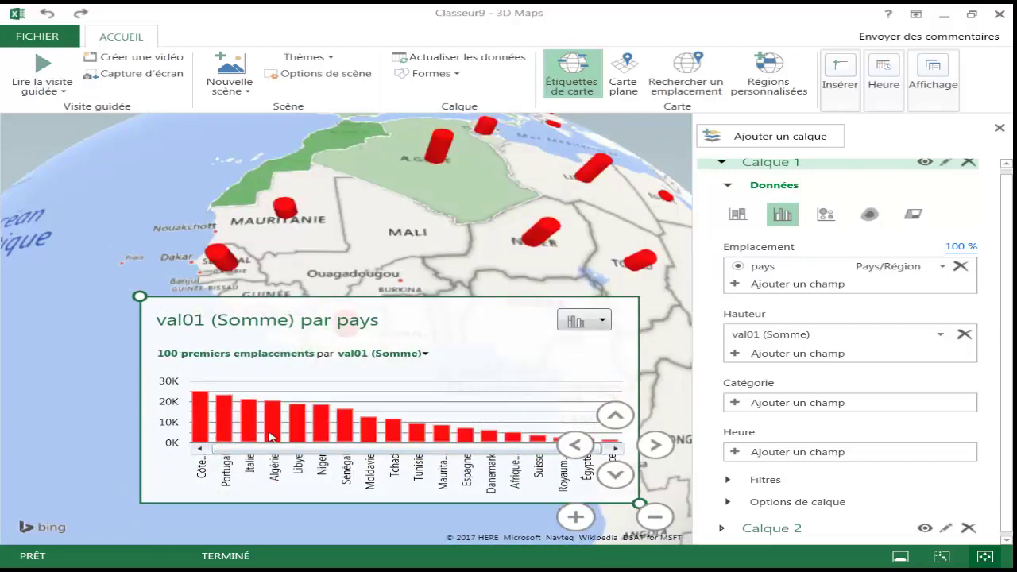
pyautogui.click(345, 433)
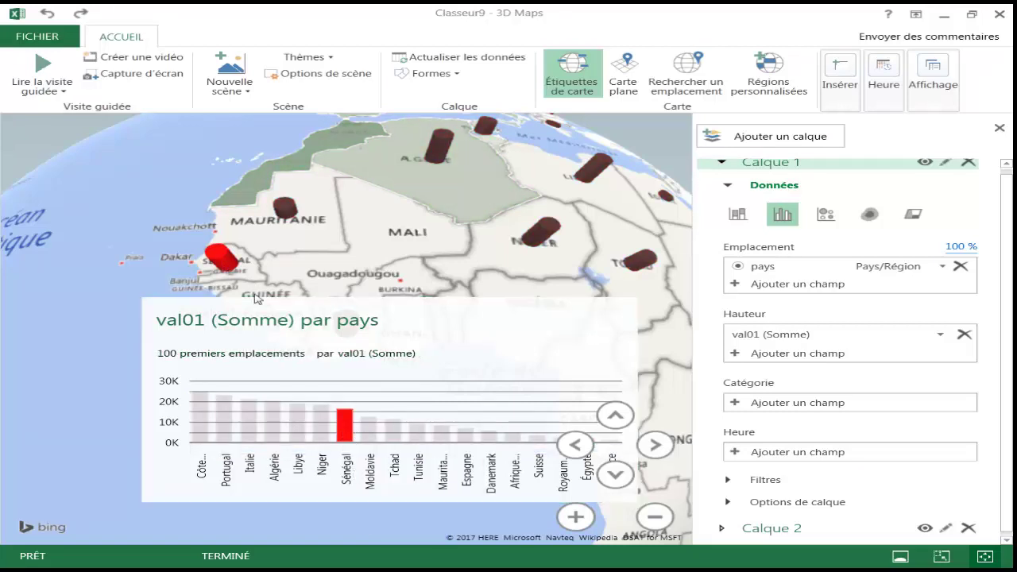
pyautogui.keyDown('ctrl'); pyautogui.click(208, 429); pyautogui.keyUp('ctrl')
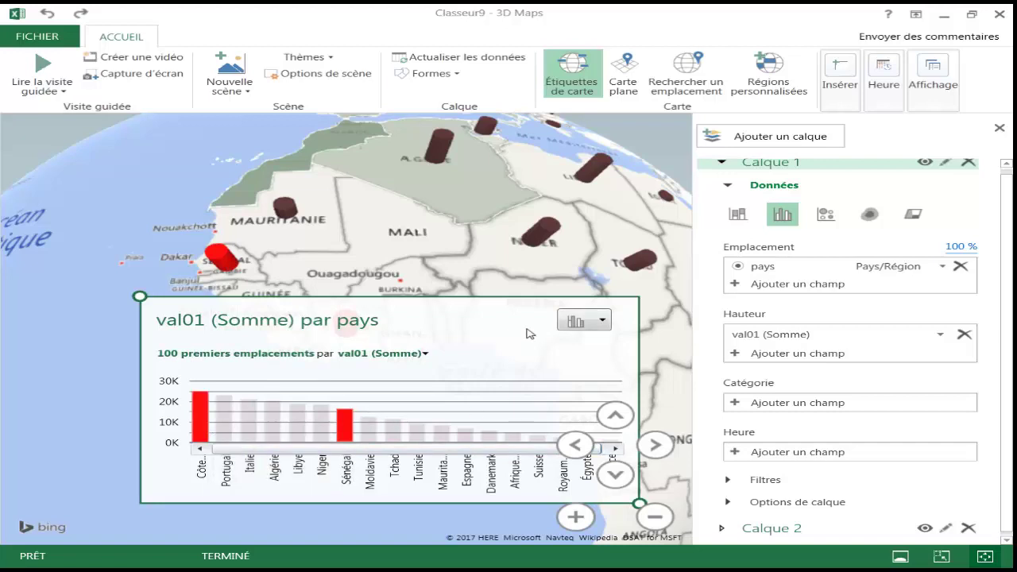
pyautogui.click(999, 128)
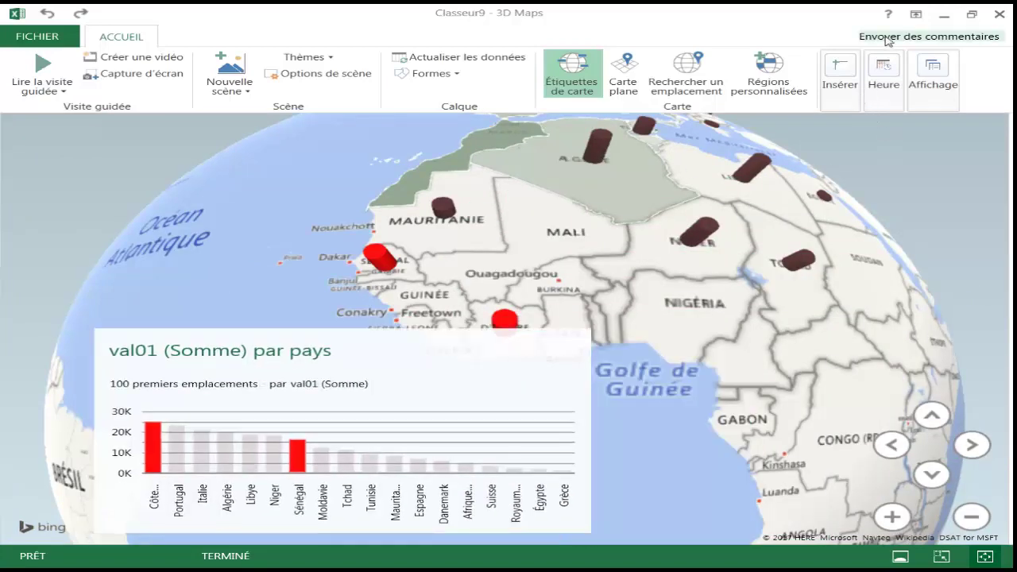
# Collapse the ribbon and compare countries in the chart, ending with Tchad, Niger and Algérie highlighted.
pyautogui.click(917, 13)
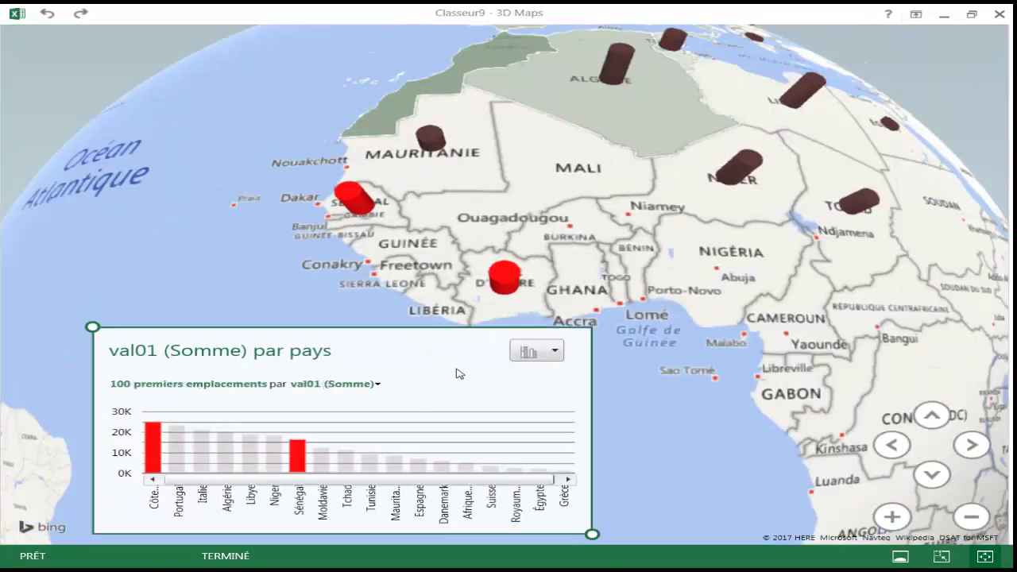
pyautogui.moveTo(458, 370); pyautogui.dragTo(609, 352)
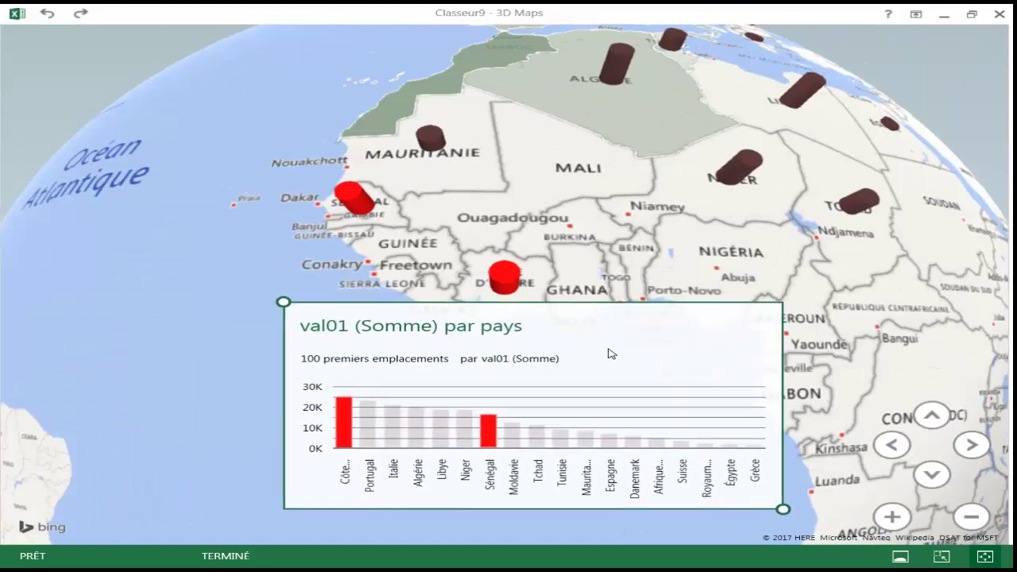
pyautogui.click(564, 441)
pyautogui.keyDown('ctrl'); pyautogui.click(465, 442); pyautogui.keyUp('ctrl')
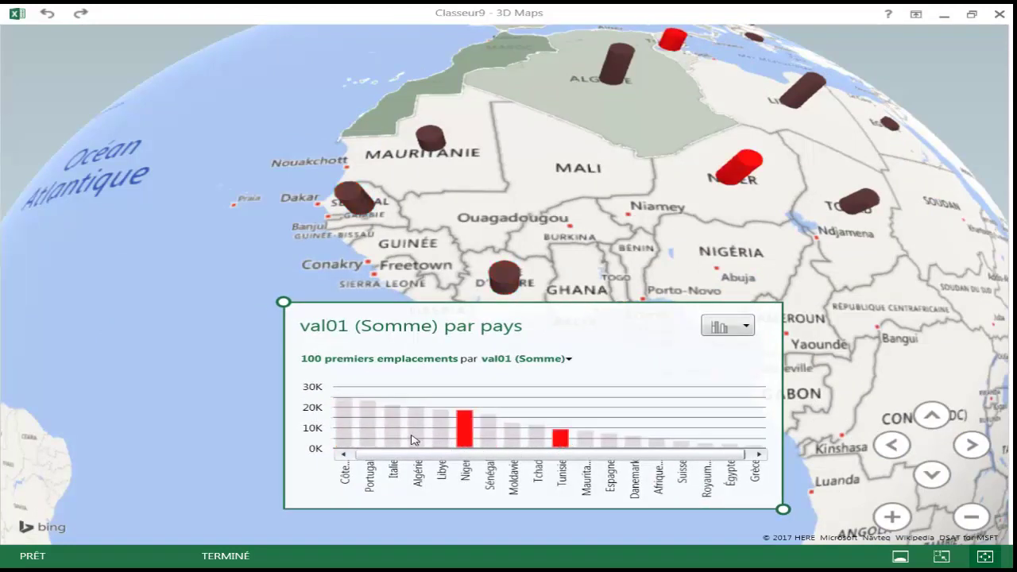
pyautogui.click(417, 436)
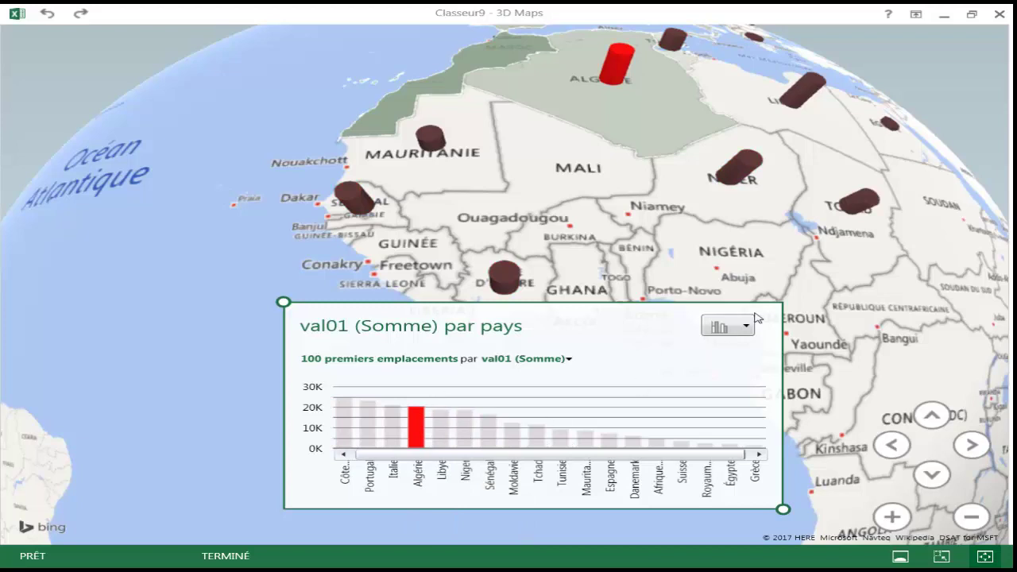
pyautogui.keyDown('ctrl'); pyautogui.click(609, 440); pyautogui.keyUp('ctrl')
pyautogui.click(536, 443)
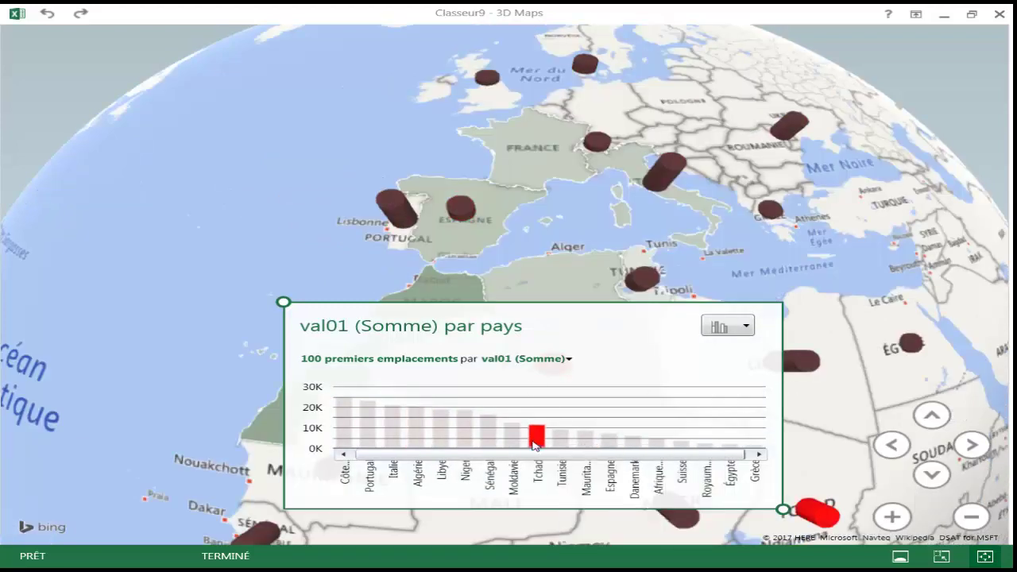
pyautogui.keyDown('ctrl'); pyautogui.click(465, 442); pyautogui.keyUp('ctrl')
pyautogui.keyDown('ctrl'); pyautogui.click(421, 442); pyautogui.keyUp('ctrl')
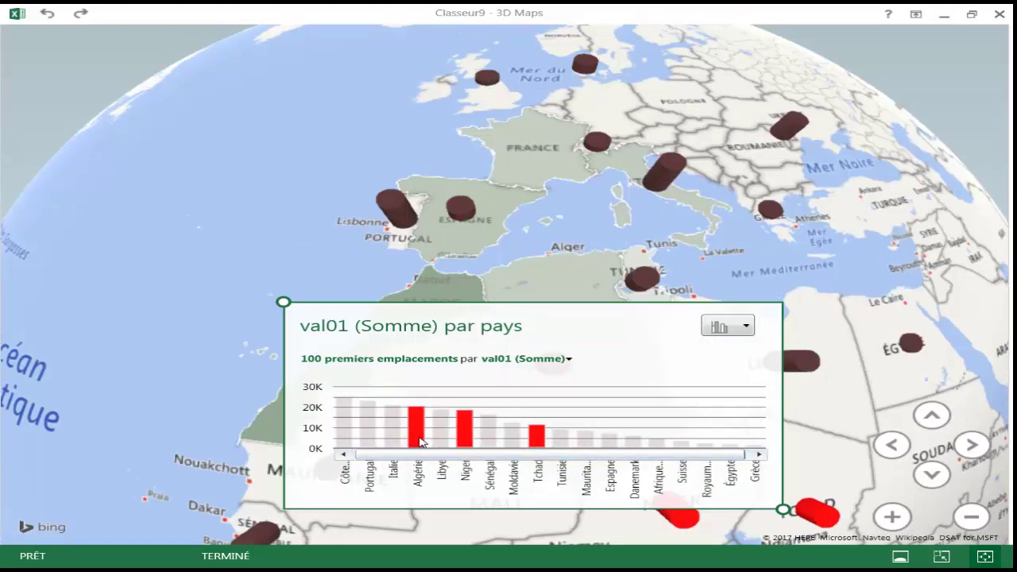
# Move the chart to the upper left, switch it to horizontal bars, and bring up its context menu.
pyautogui.moveTo(636, 340); pyautogui.dragTo(517, 123)
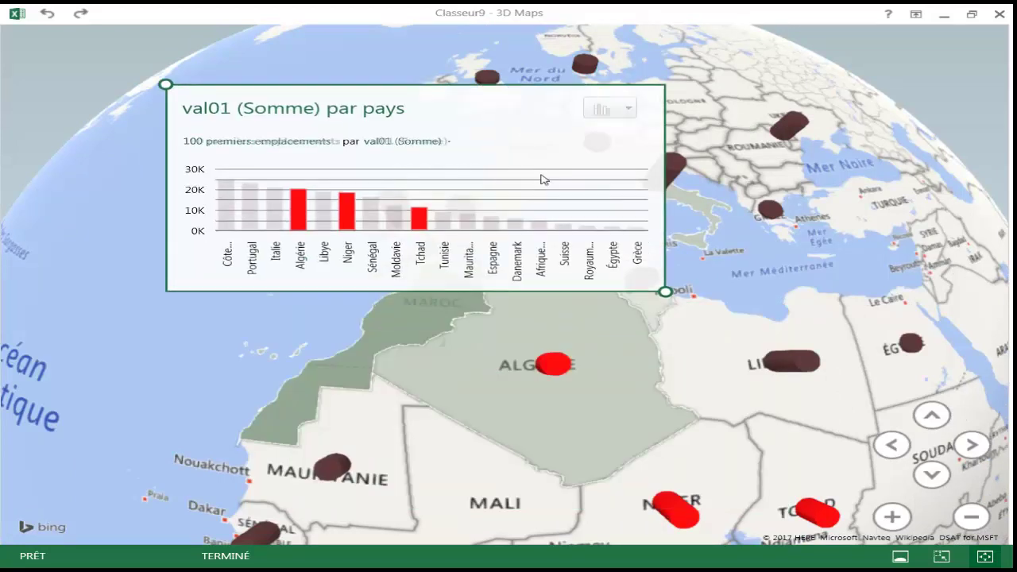
pyautogui.click(624, 111)
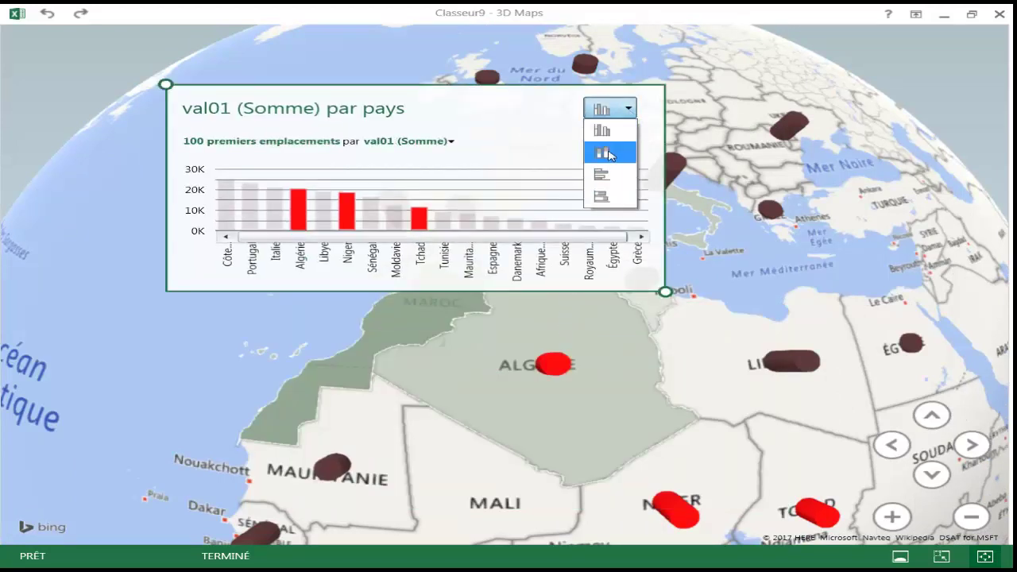
pyautogui.click(611, 156)
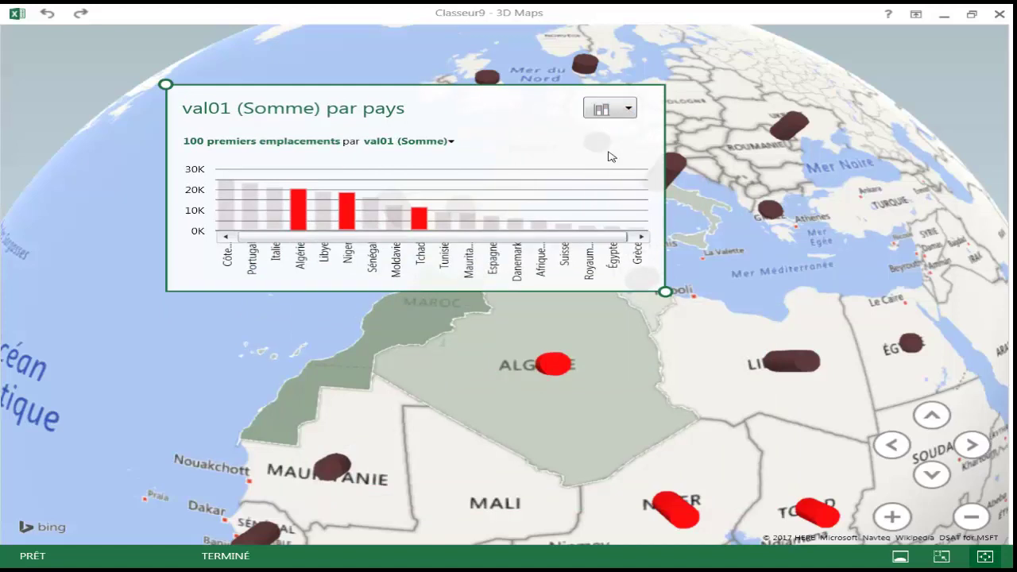
pyautogui.click(629, 111)
pyautogui.click(615, 195)
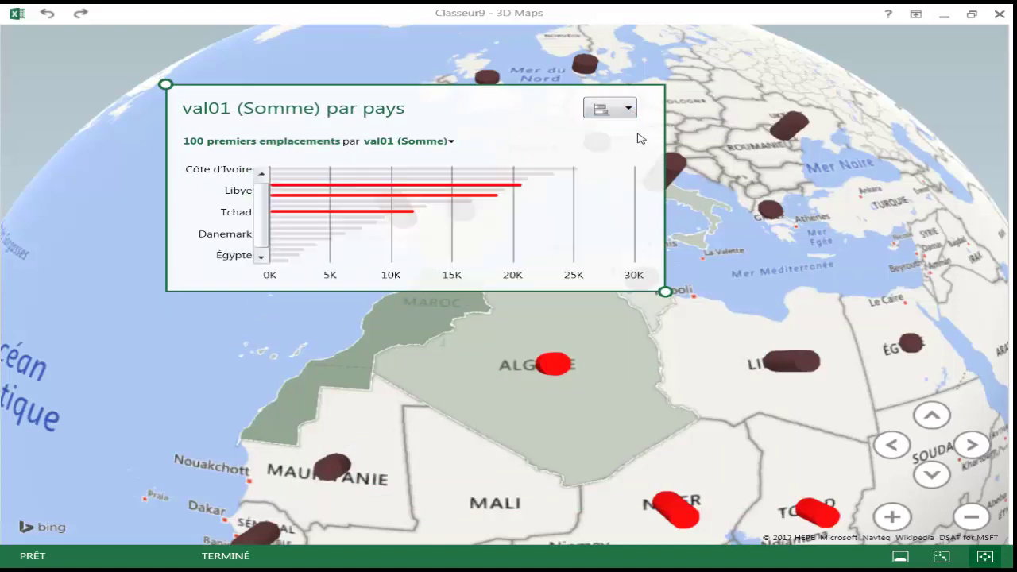
pyautogui.rightClick(491, 132)
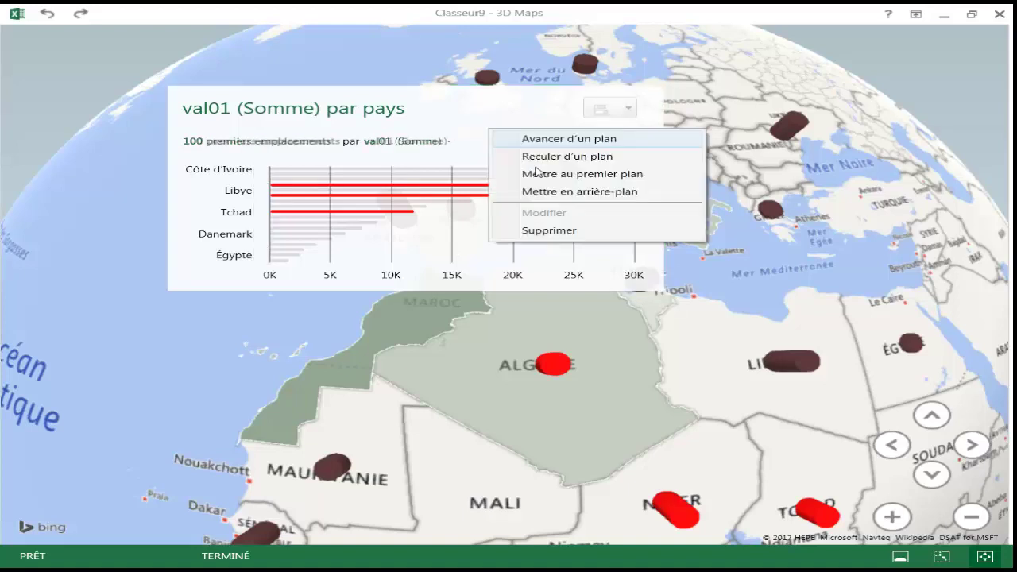
# Delete the country chart, restore the ribbon, reopen the layer pane and collapse Calque 1's data.
pyautogui.click(532, 231)
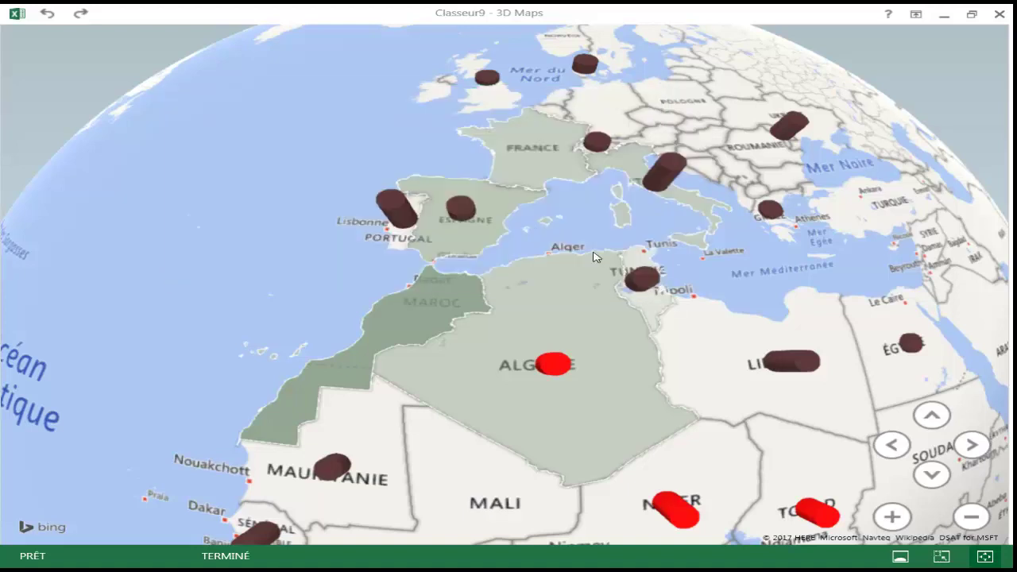
pyautogui.click(916, 13)
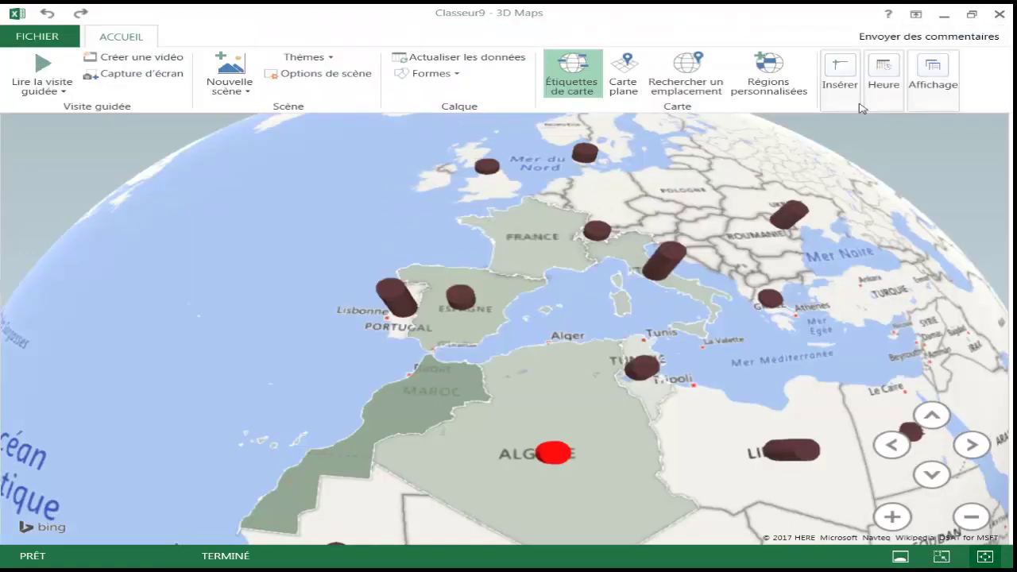
pyautogui.click(934, 83)
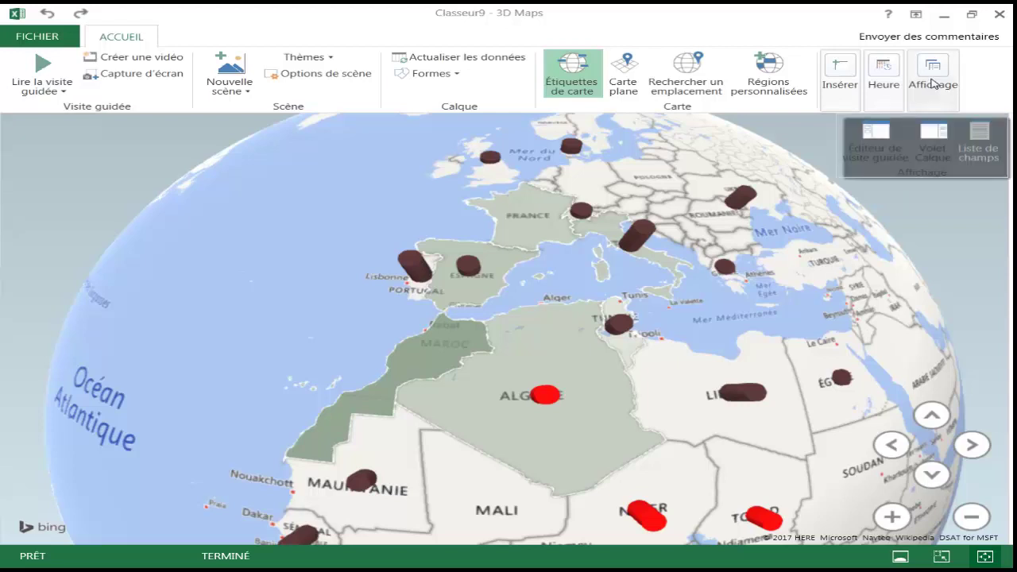
pyautogui.click(928, 142)
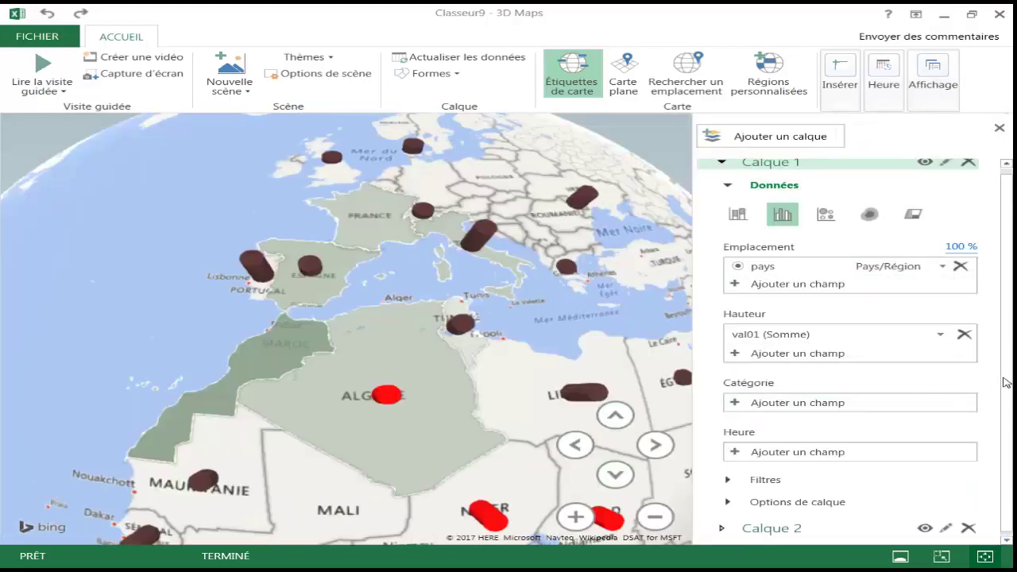
pyautogui.scroll(-1, 1007, 383)
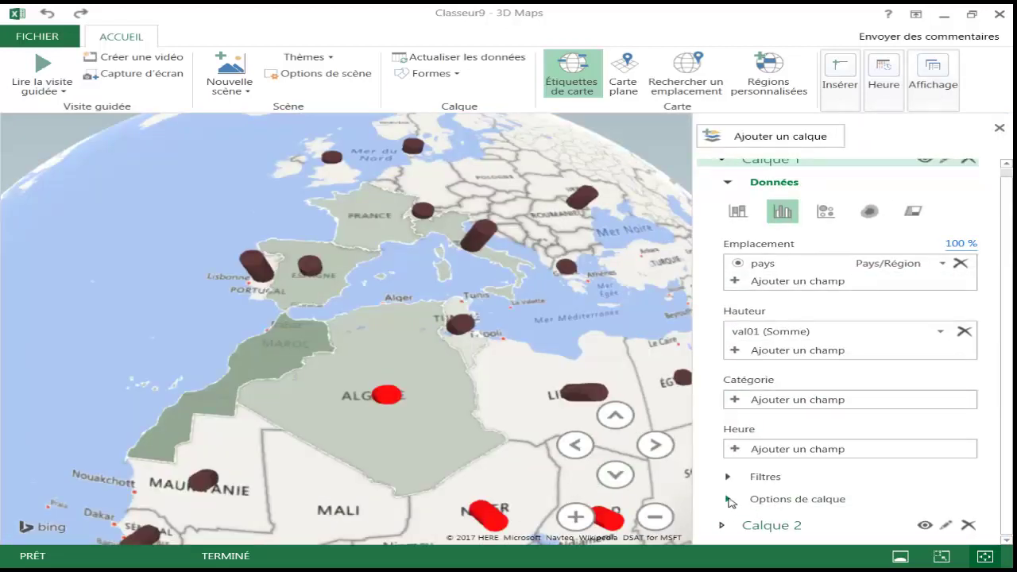
pyautogui.scroll(1, 1007, 243)
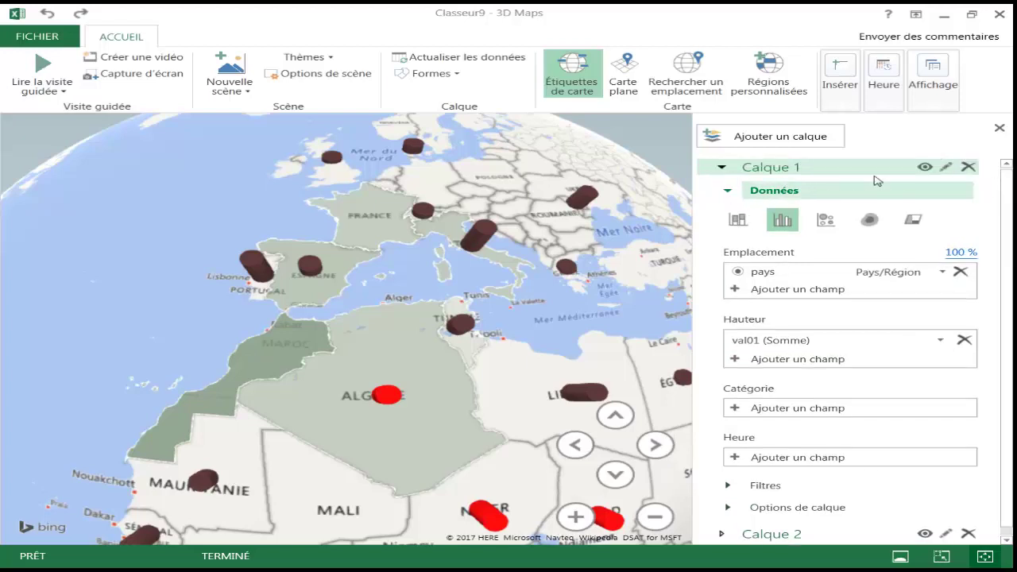
pyautogui.click(725, 190)
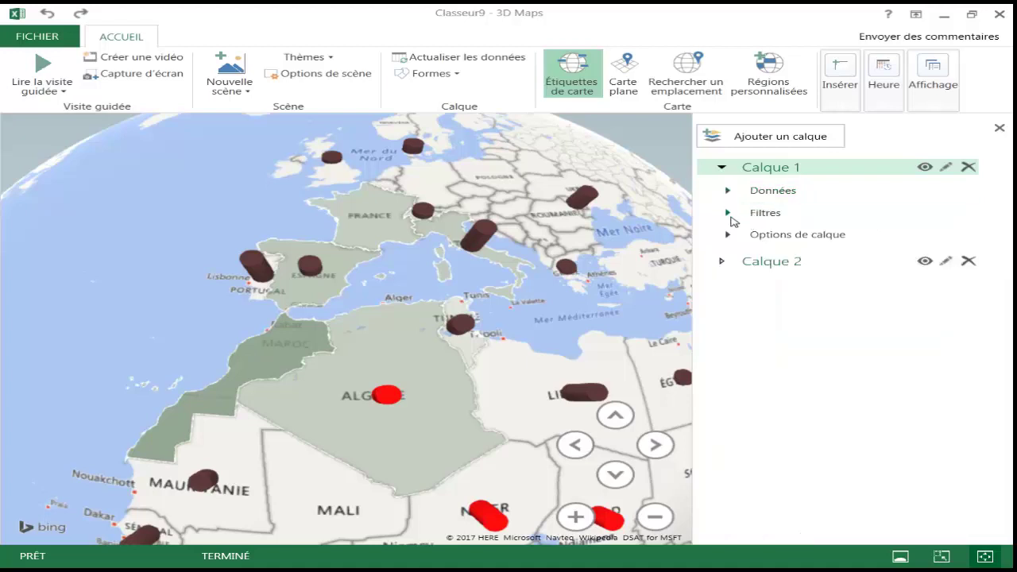
# Add val01 filters to Calque 1 narrowing values to 33 595–40 000, then close the layer pane.
pyautogui.click(728, 214)
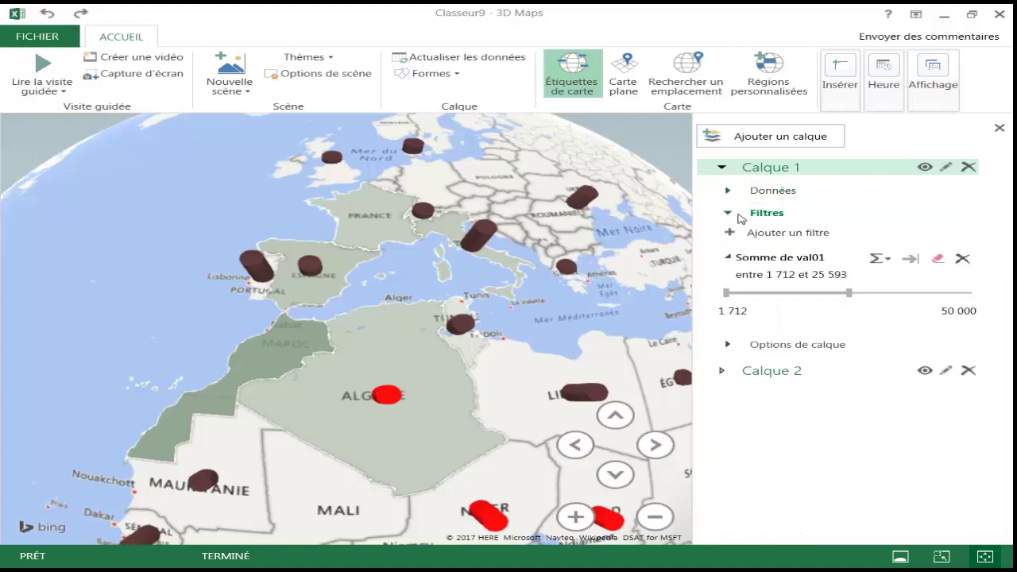
pyautogui.click(789, 235)
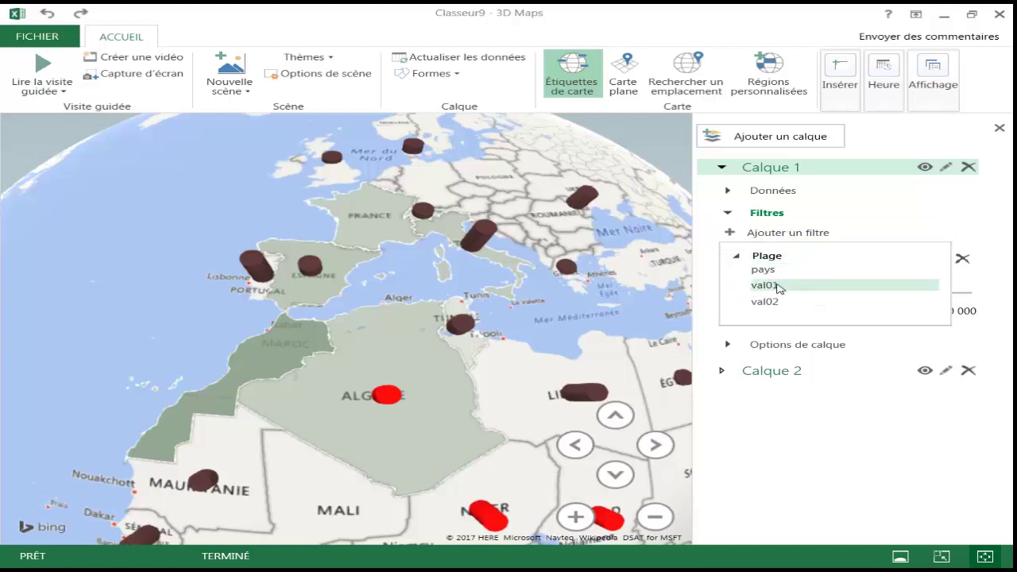
pyautogui.click(777, 286)
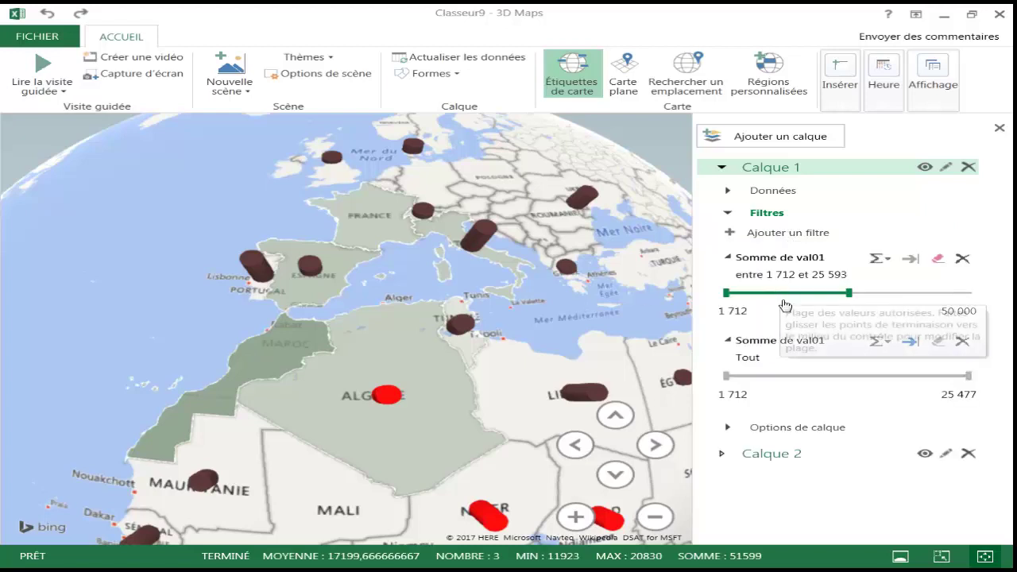
pyautogui.moveTo(780, 292); pyautogui.dragTo(915, 294)
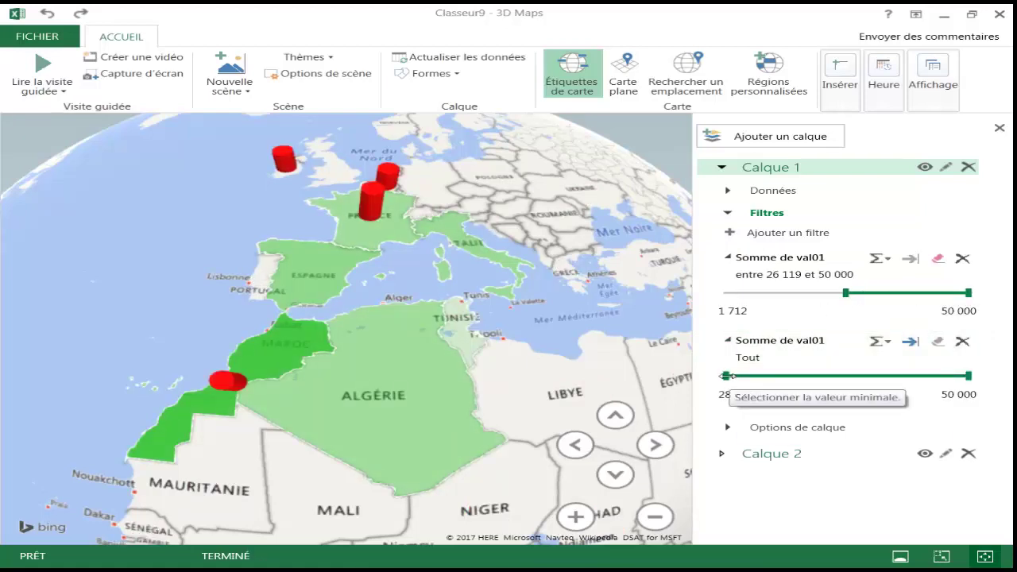
pyautogui.moveTo(734, 381)
pyautogui.mouseDown()
pyautogui.moveTo(850, 380)
pyautogui.moveTo(753, 380)
pyautogui.mouseUp()
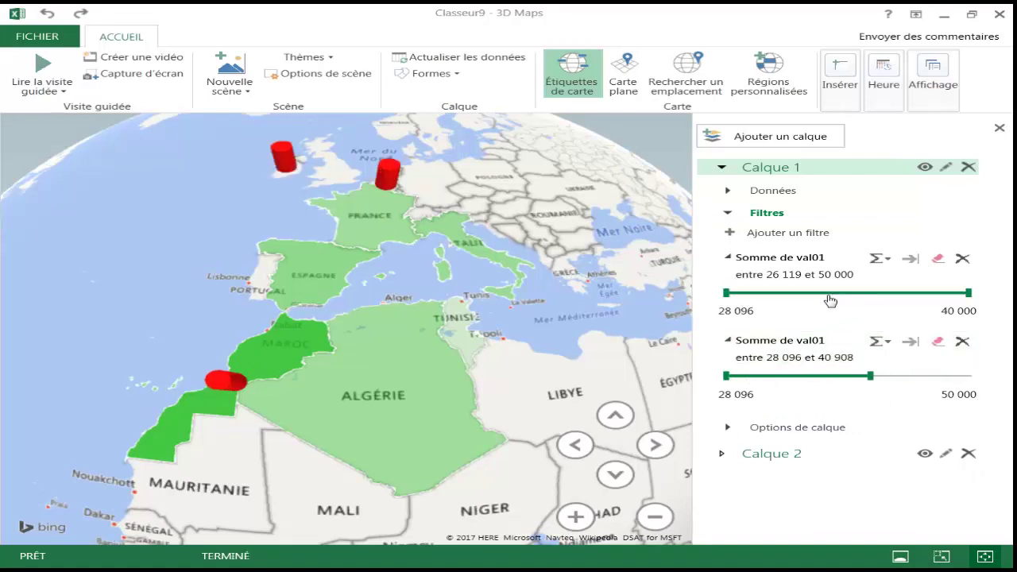
pyautogui.moveTo(726, 293); pyautogui.dragTo(833, 293)
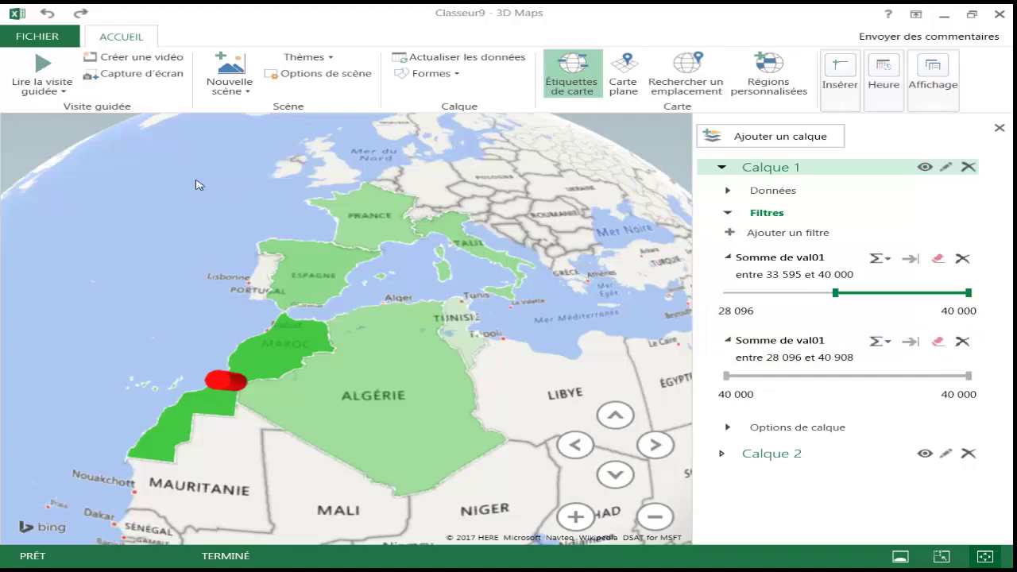
pyautogui.click(999, 128)
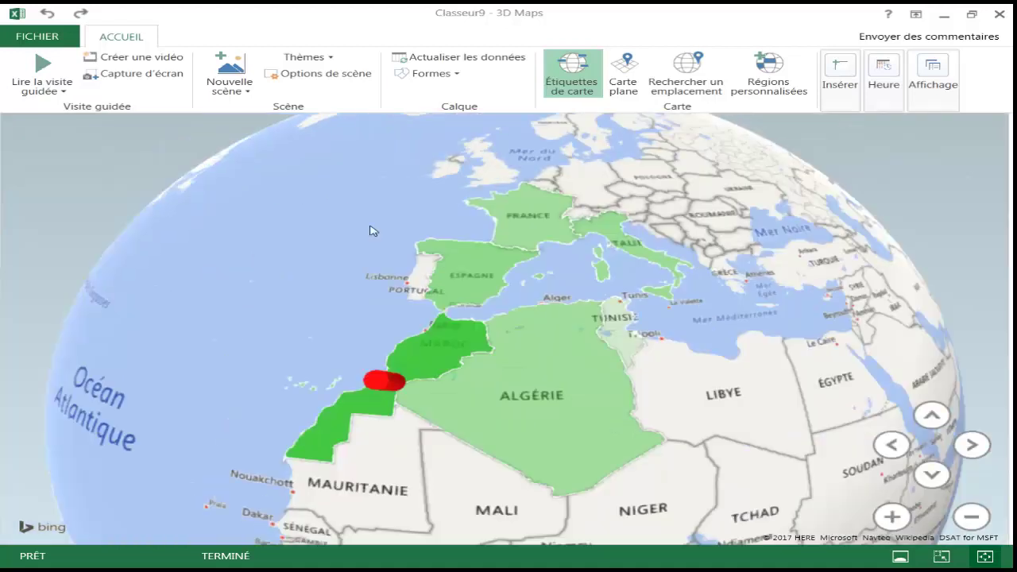